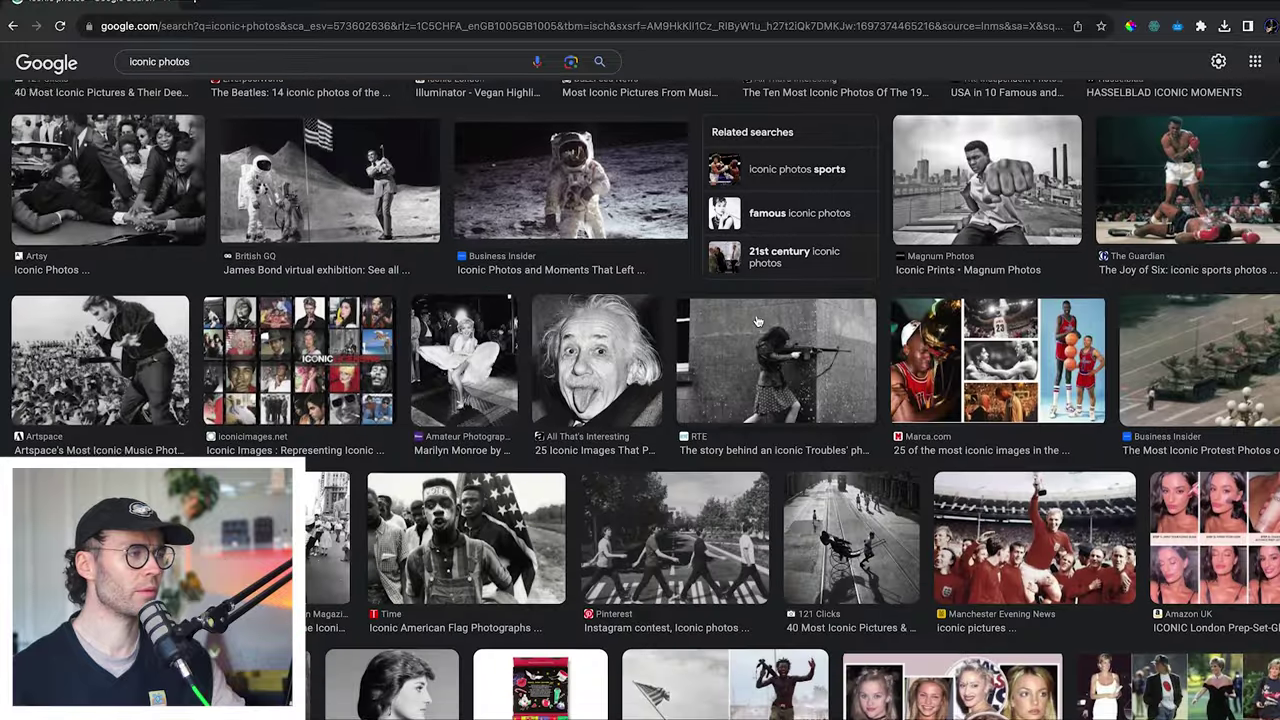
# Browse the "iconic photos" image results and open the portrait of Einstein sticking out his tongue
pyautogui.scroll(-2, 757, 320)
pyautogui.scroll(1, 587, 311)
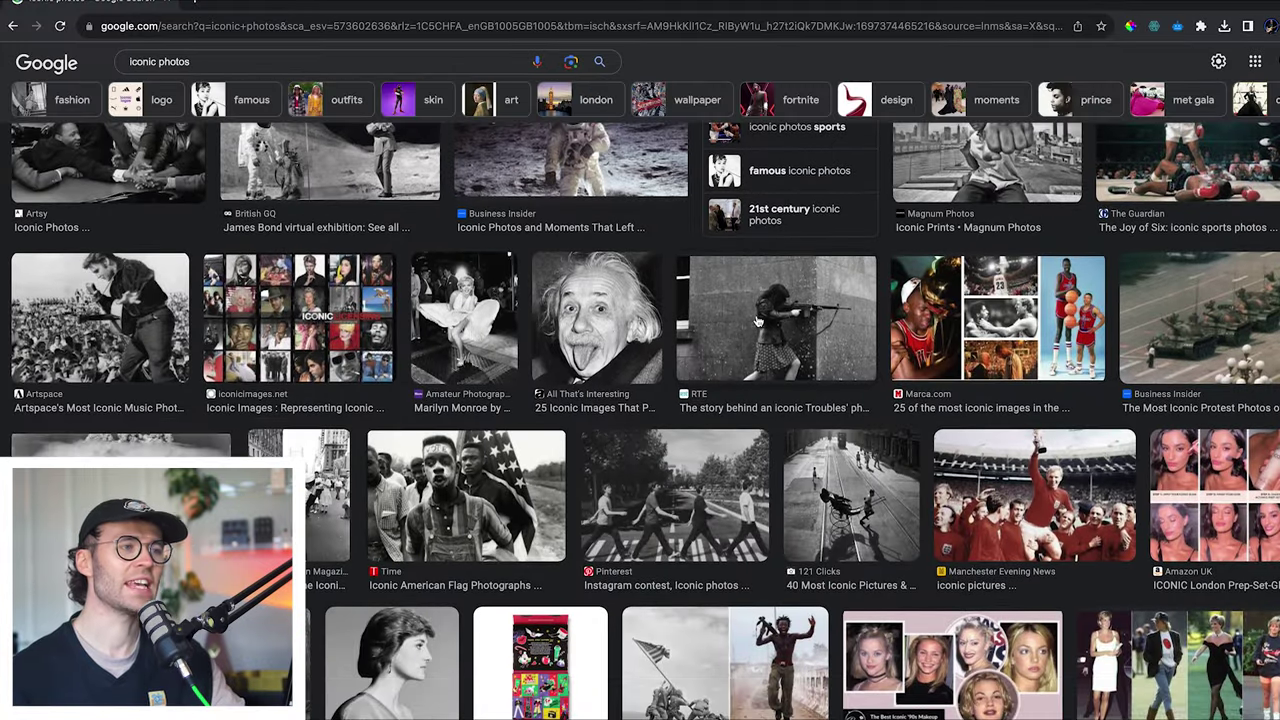
pyautogui.click(587, 311)
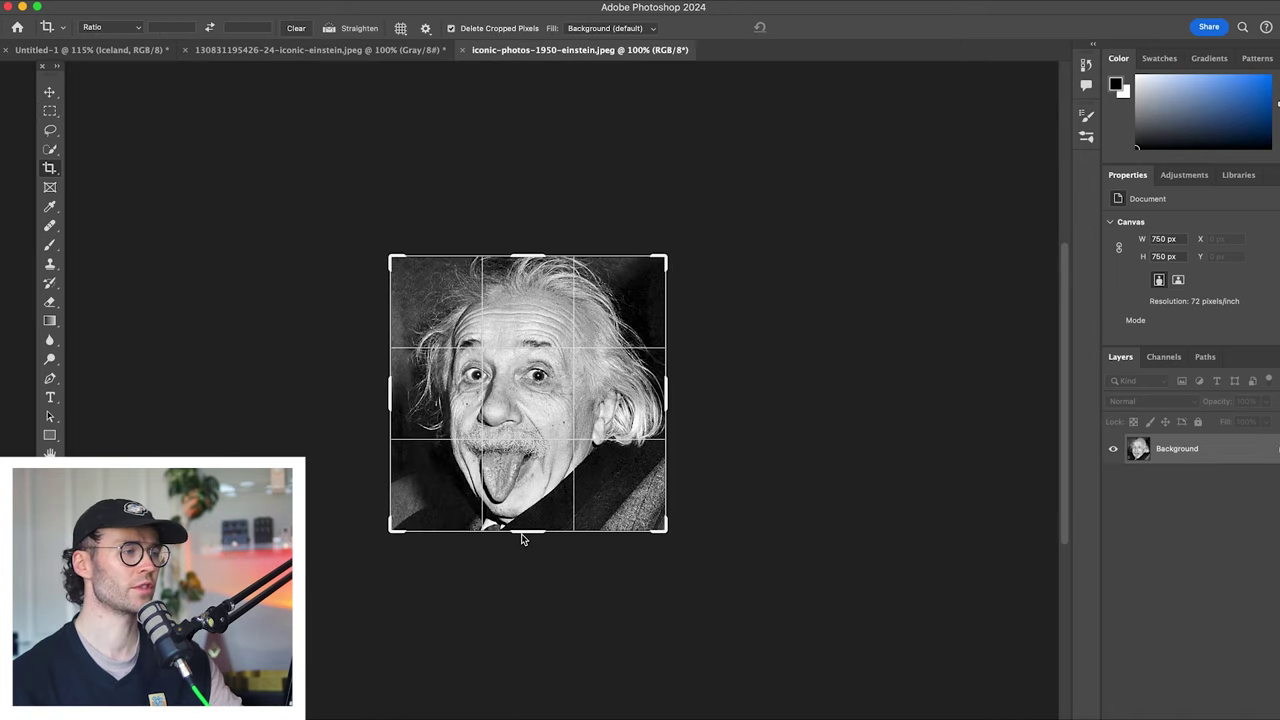
# Extend the Einstein photo's canvas downward with Generative Expand, compare the results and choose the third variation
pyautogui.moveTo(521, 539); pyautogui.dragTo(523, 703)
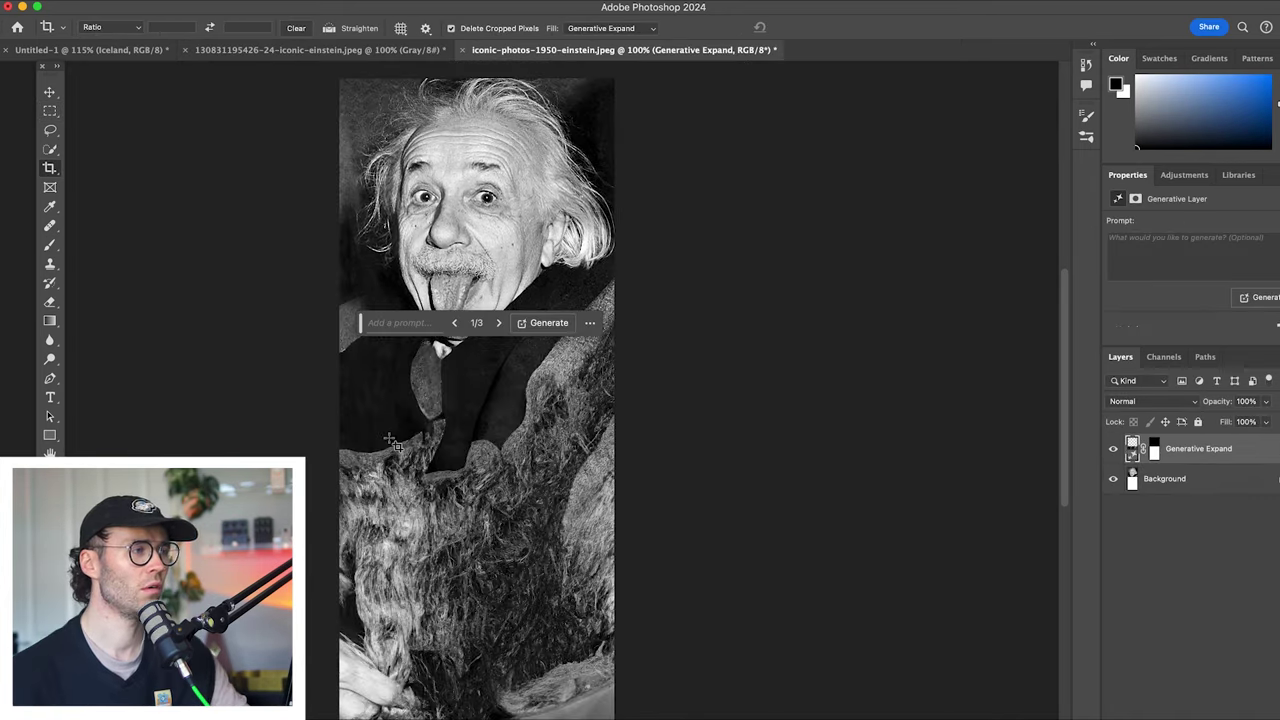
pyautogui.scroll(-5, 720, 555)
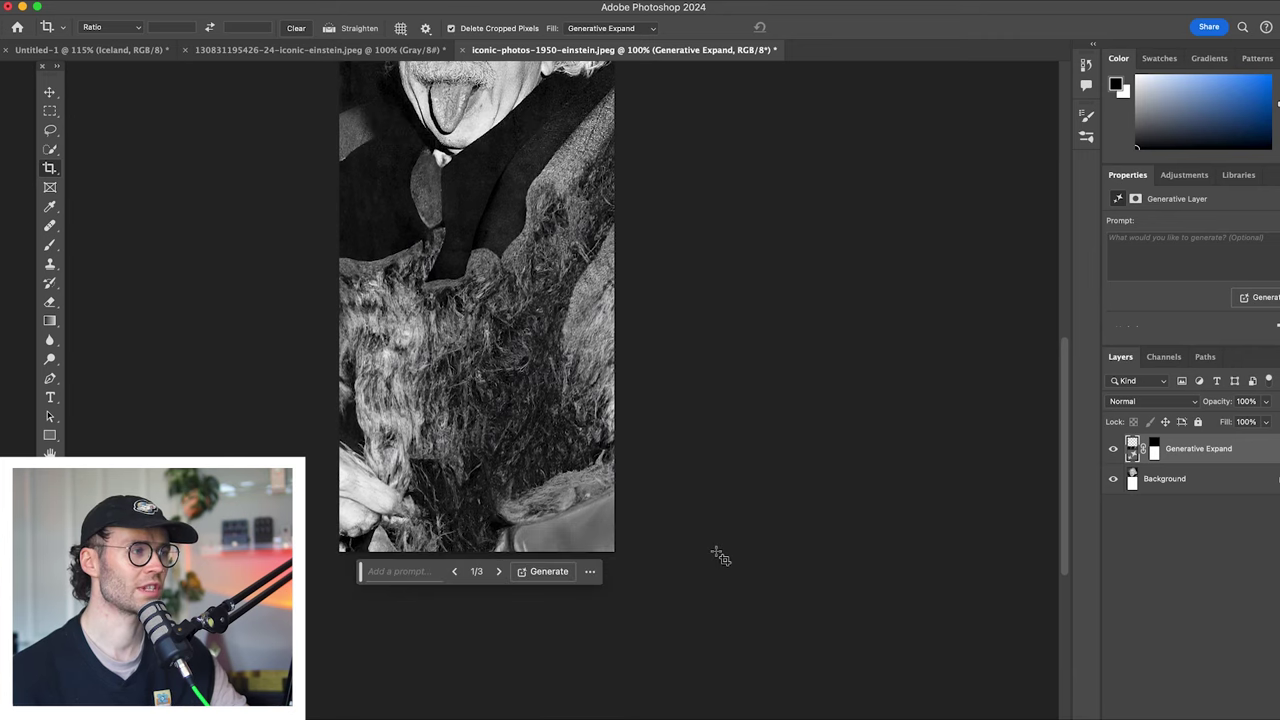
pyautogui.scroll(4, 352, 250)
pyautogui.scroll(-1, 355, 259)
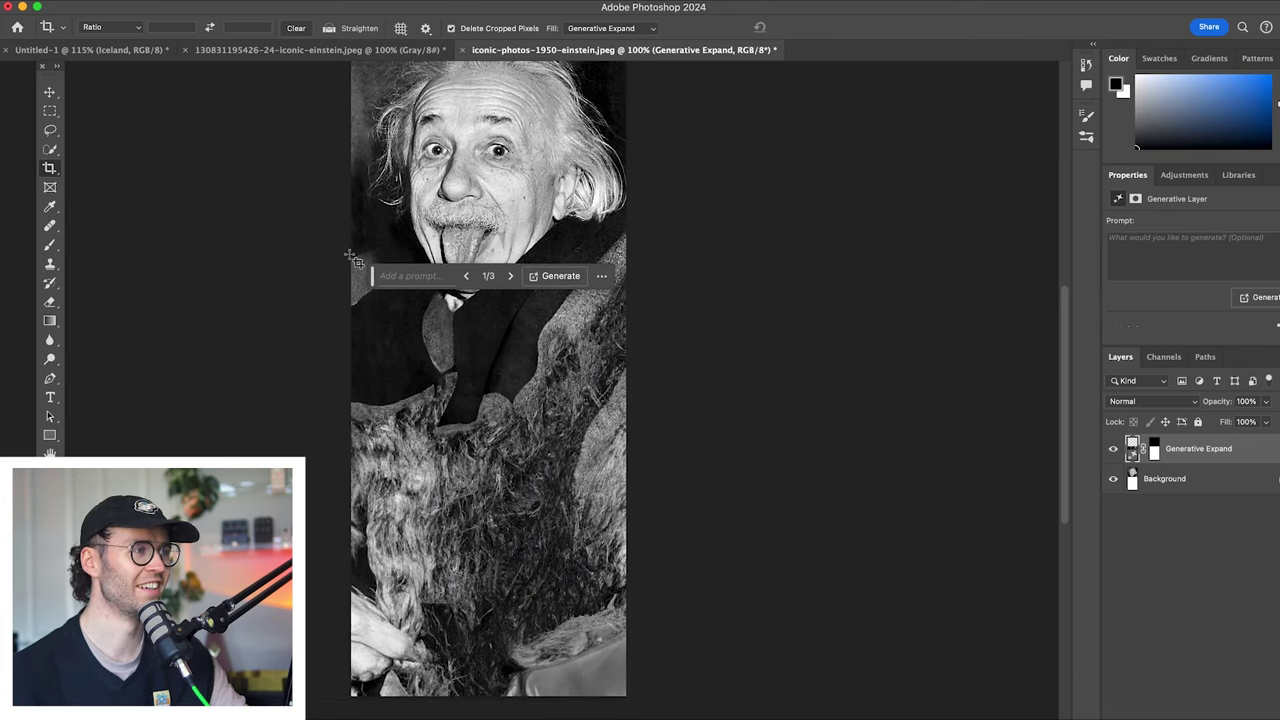
pyautogui.click(510, 277)
pyautogui.click(510, 277)
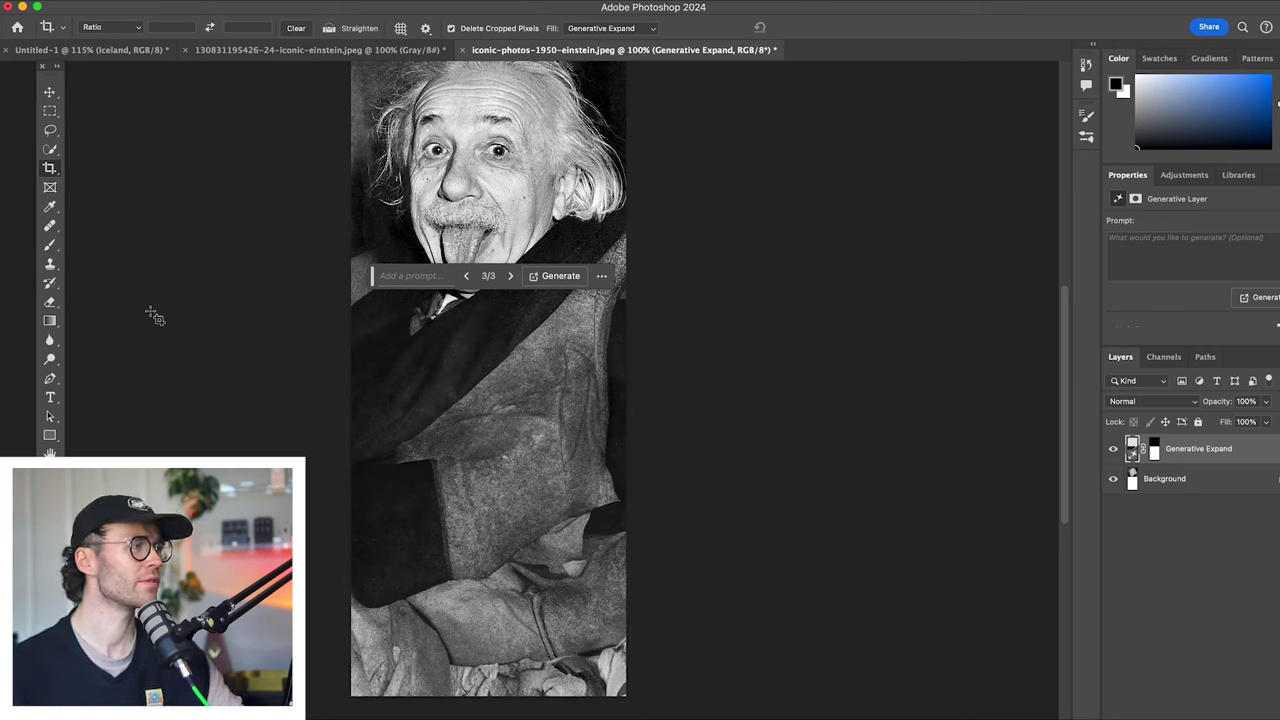
# Widen the Einstein photo's canvas on both sides with Generative Expand
pyautogui.click(49, 168)
pyautogui.moveTo(685, 357); pyautogui.dragTo(740, 352)
pyautogui.click(638, 705)
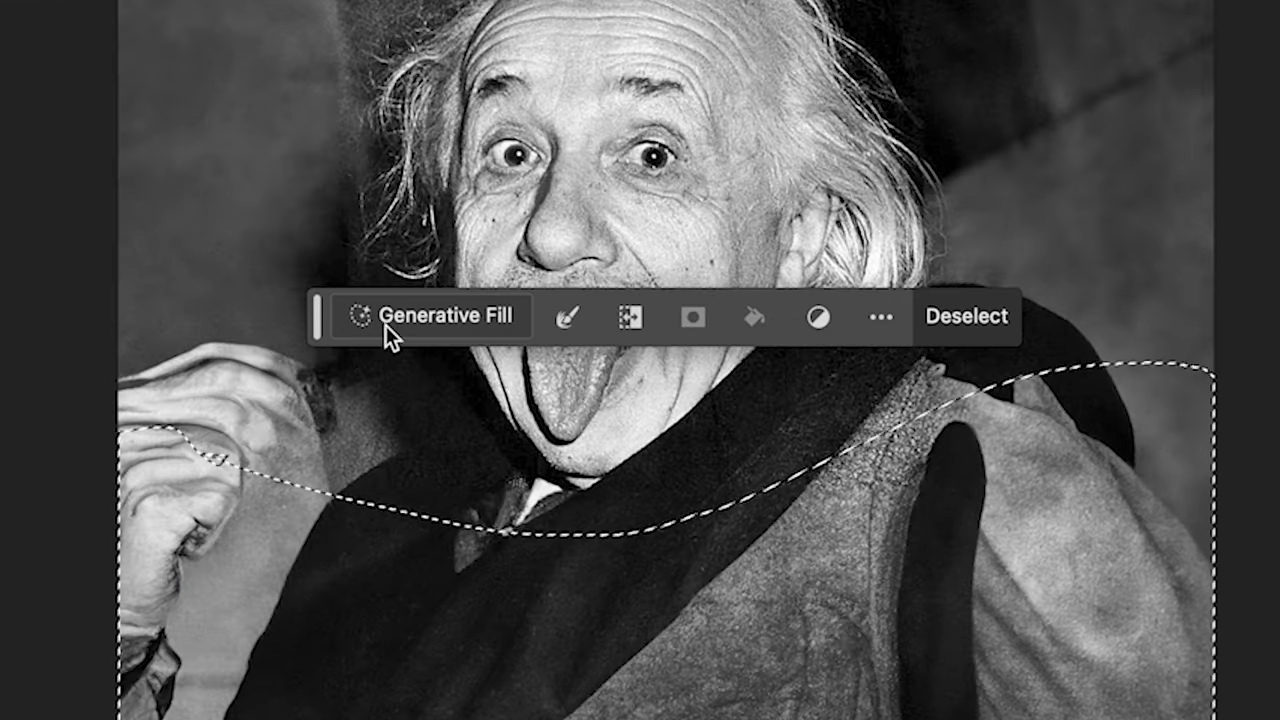
# Try Generative Fill on Einstein's selected lower body with the prompts "add ass" and "ass bass guitar"
pyautogui.click(390, 322)
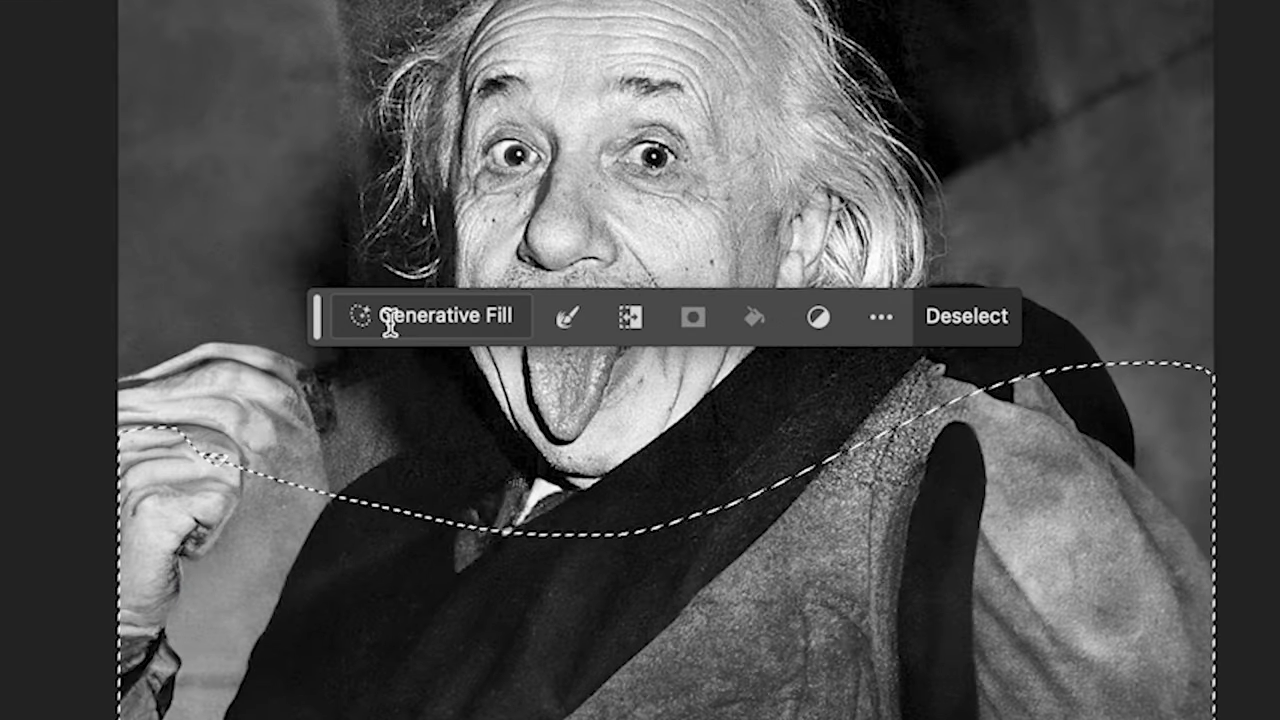
pyautogui.write('a')
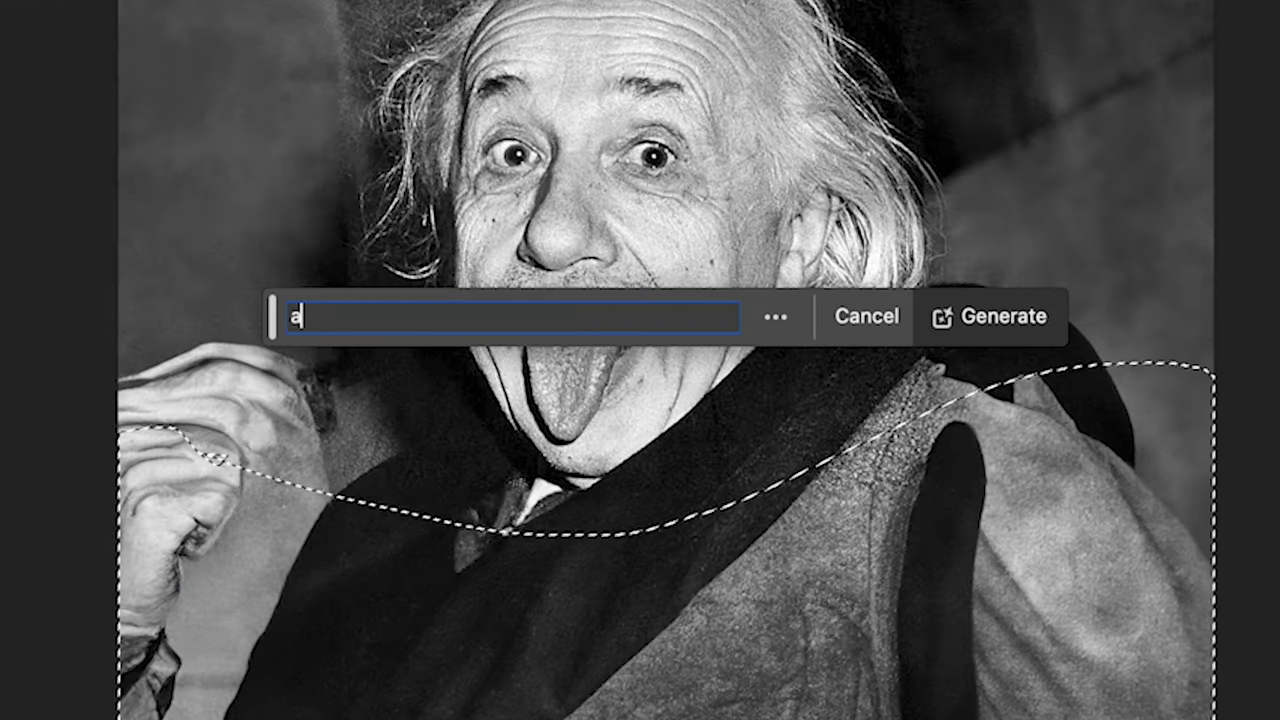
pyautogui.write('dd ass')
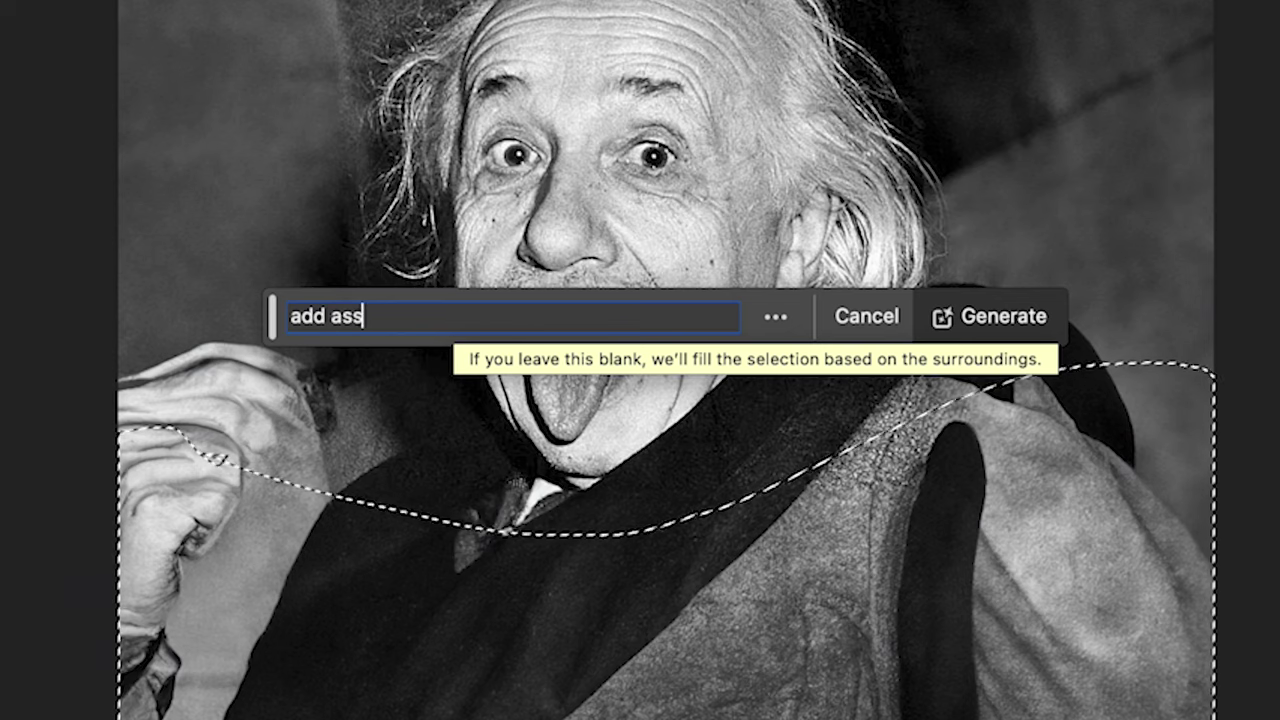
pyautogui.press('Return')
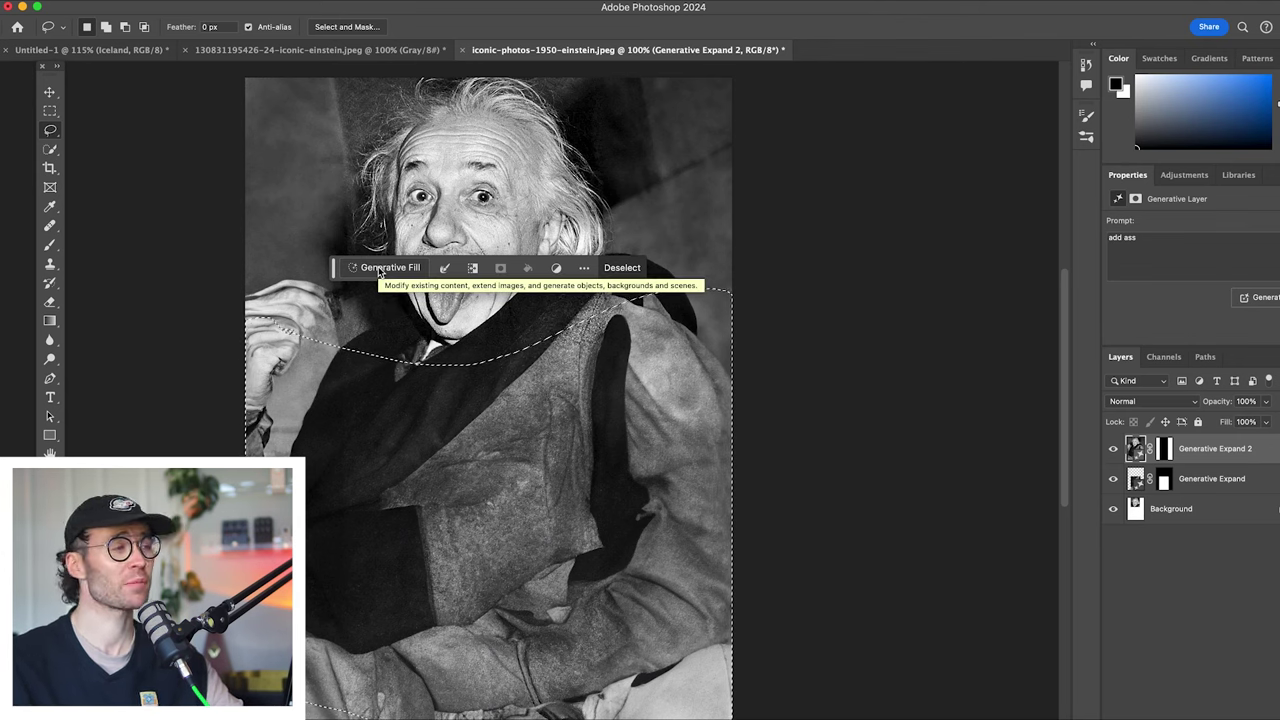
pyautogui.click(380, 268)
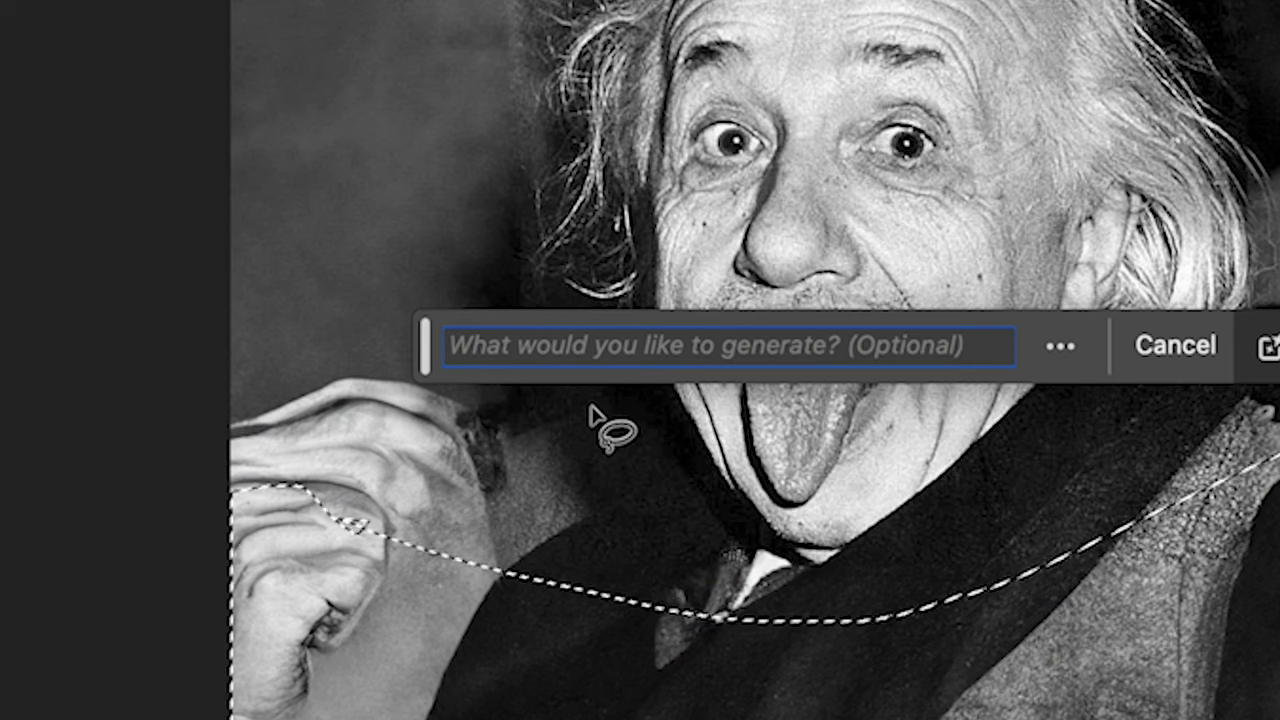
pyautogui.write('ass bass guitar')
pyautogui.press('Return')
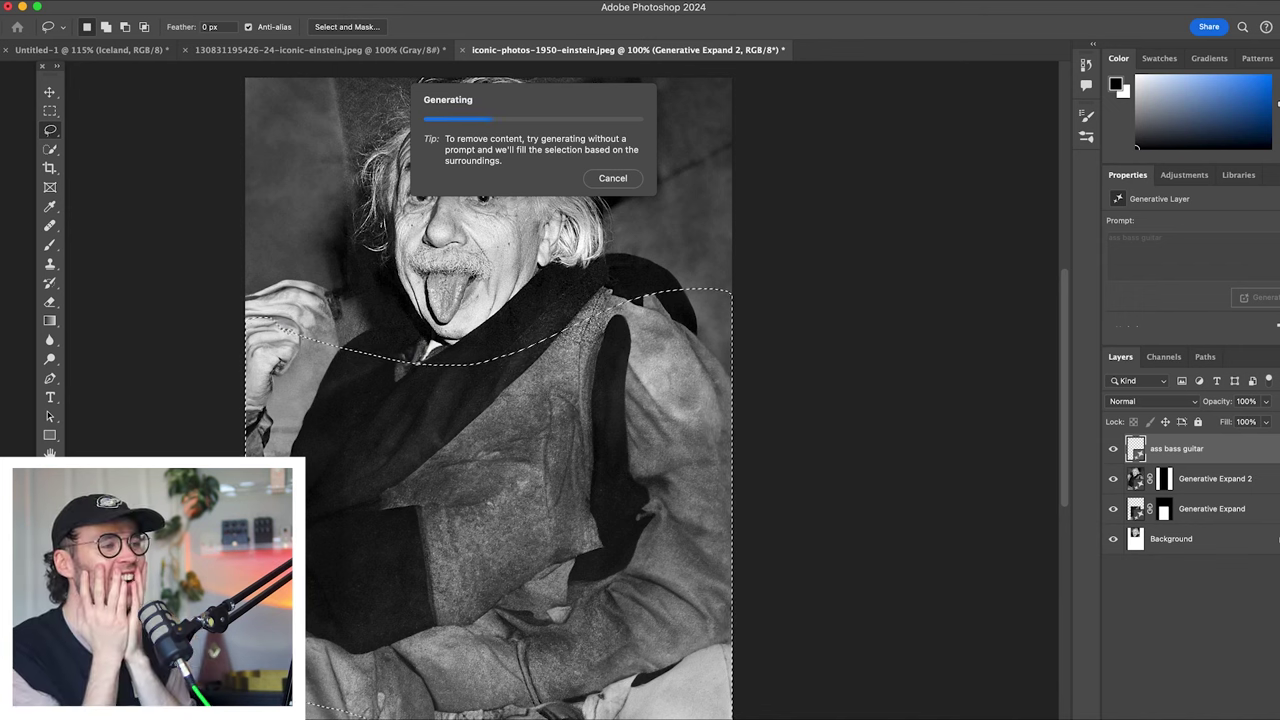
# Fill Einstein's selected lower body with the Generative Fill prompt "add bass guitar" and go through the variations
pyautogui.write('add')
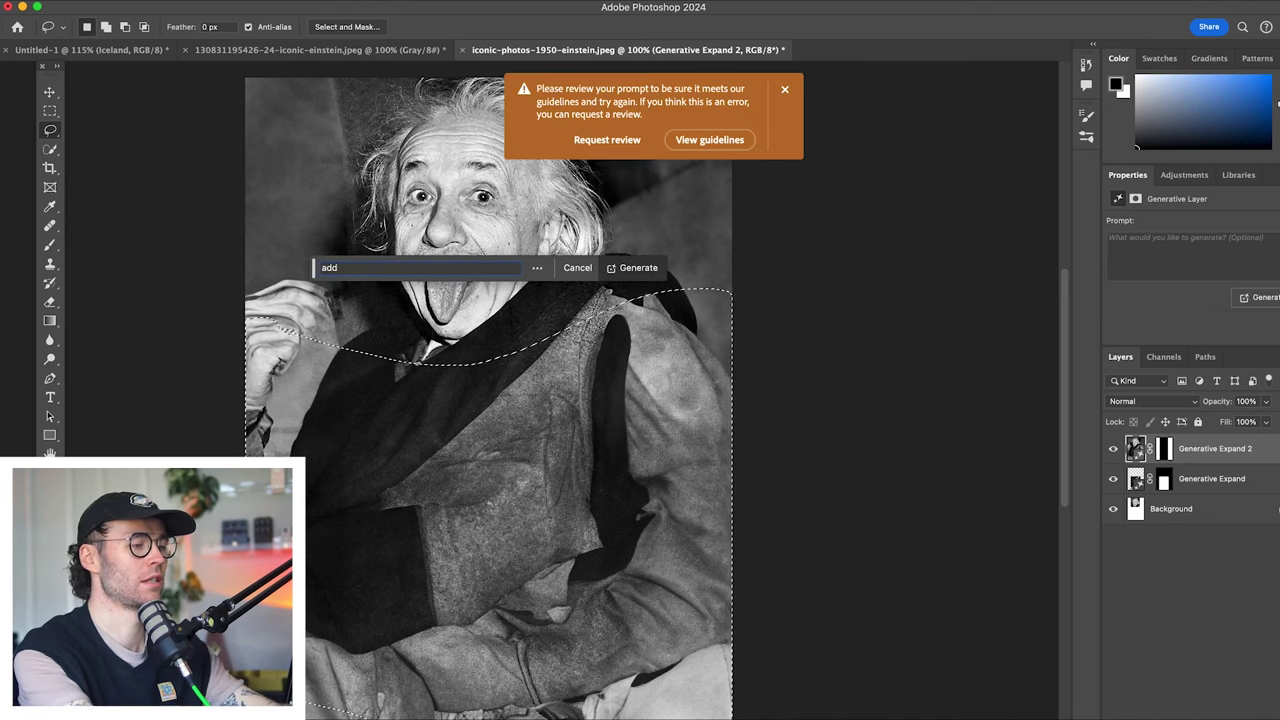
pyautogui.write(' bass guitar')
pyautogui.press('Return')
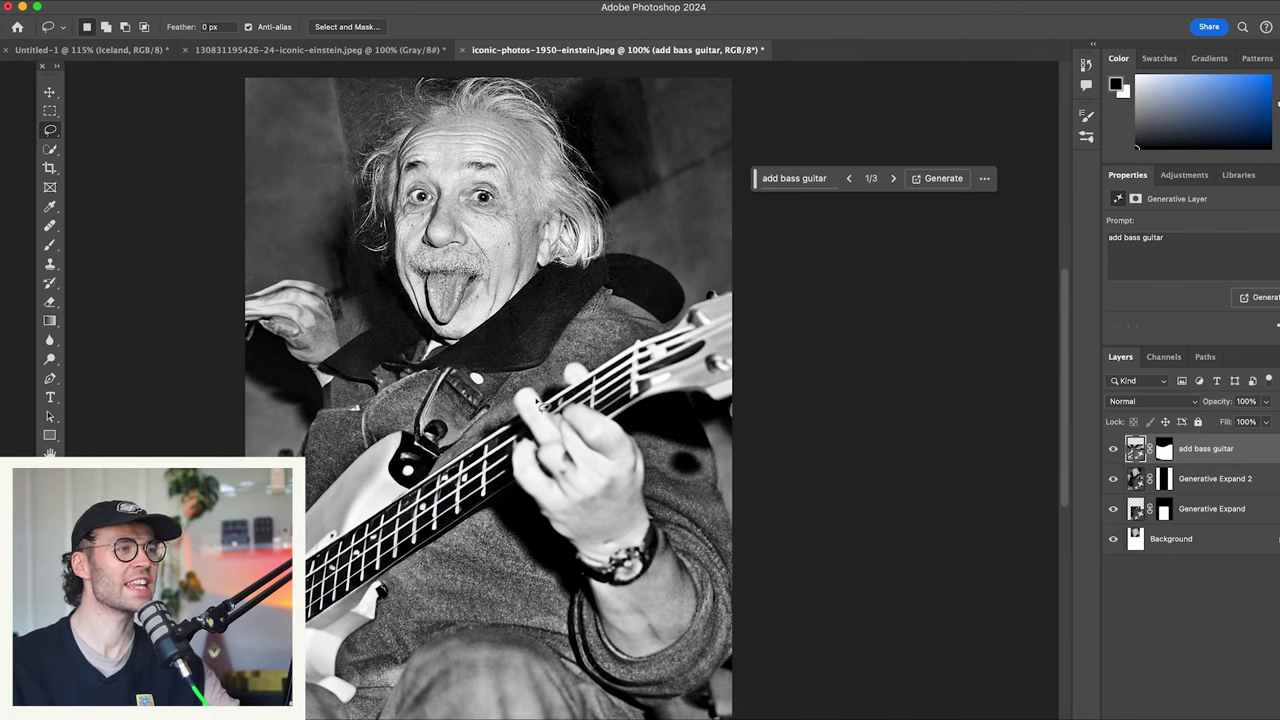
pyautogui.click(894, 180)
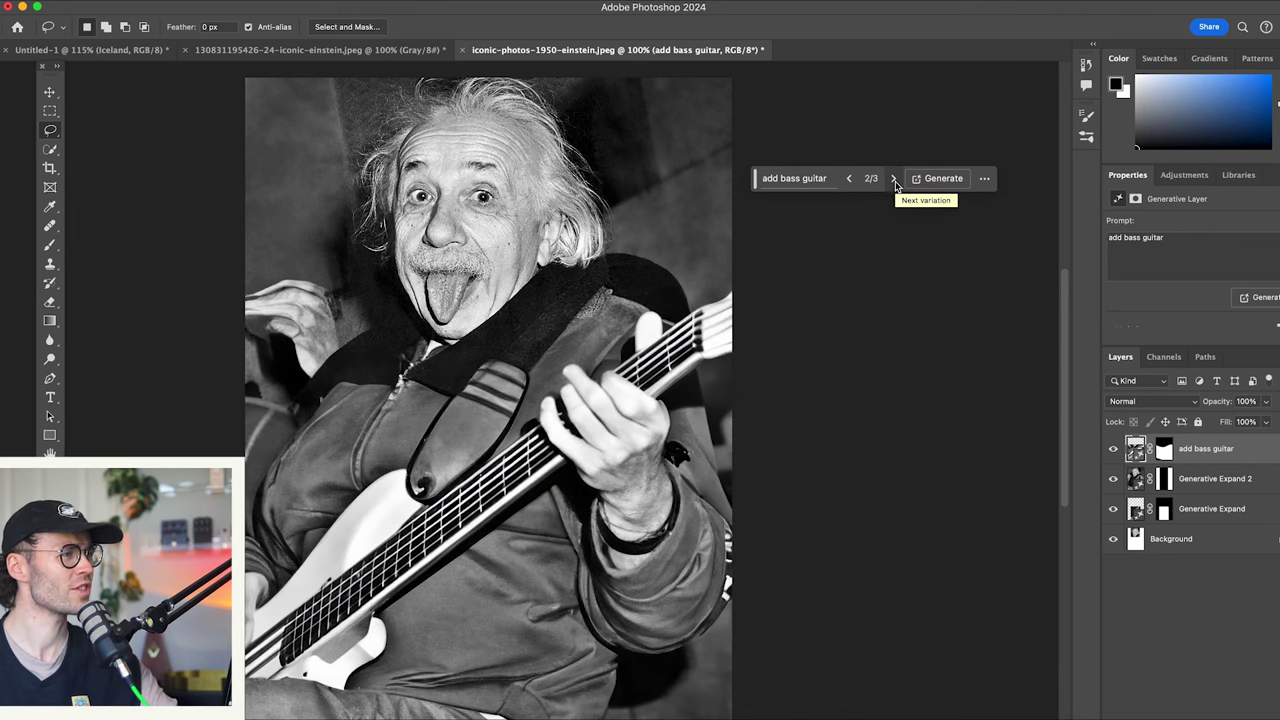
pyautogui.click(893, 179)
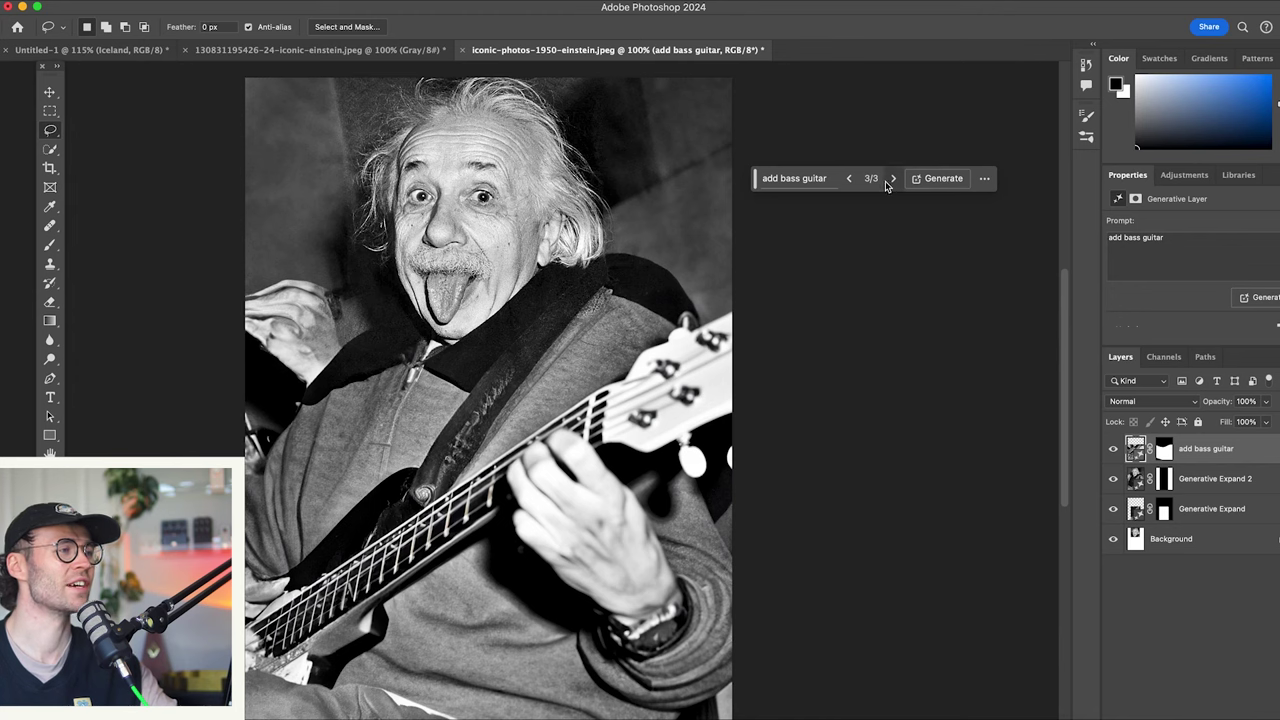
pyautogui.click(893, 179)
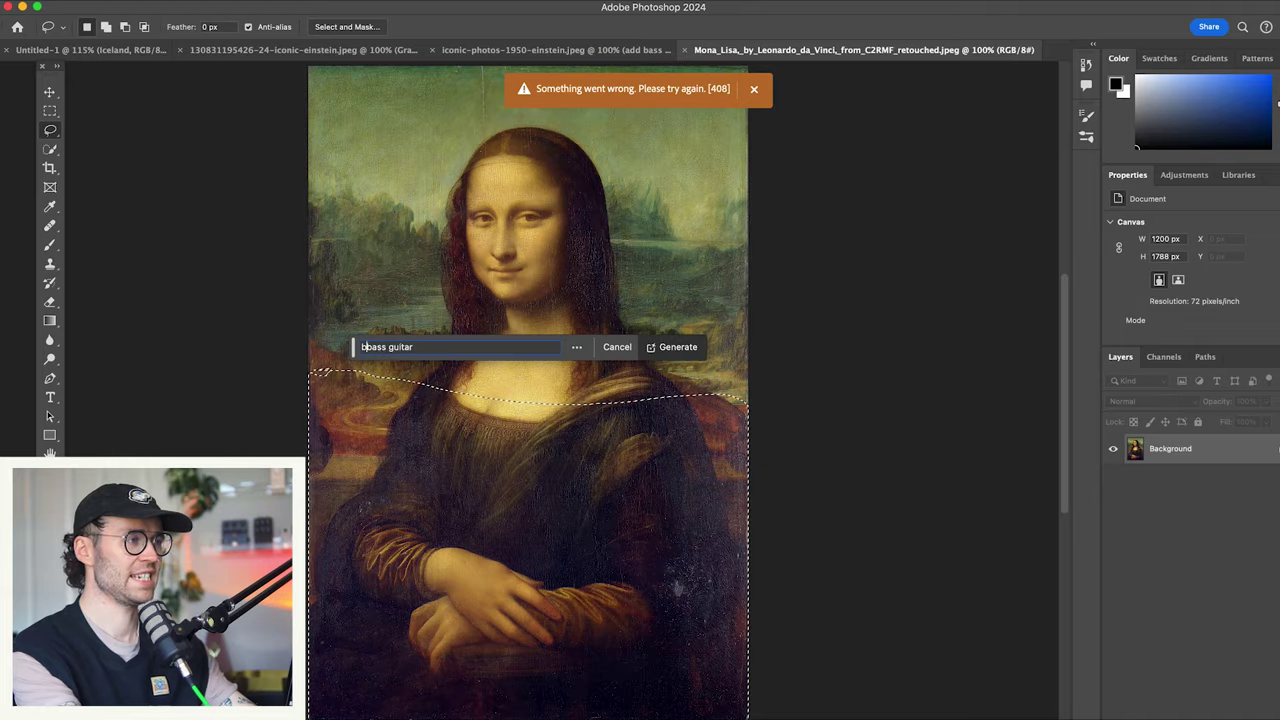
# Fill the Mona Lisa's selected lower body with the prompt "add bass guitar", compare the variations and keep the first
pyautogui.write('add')
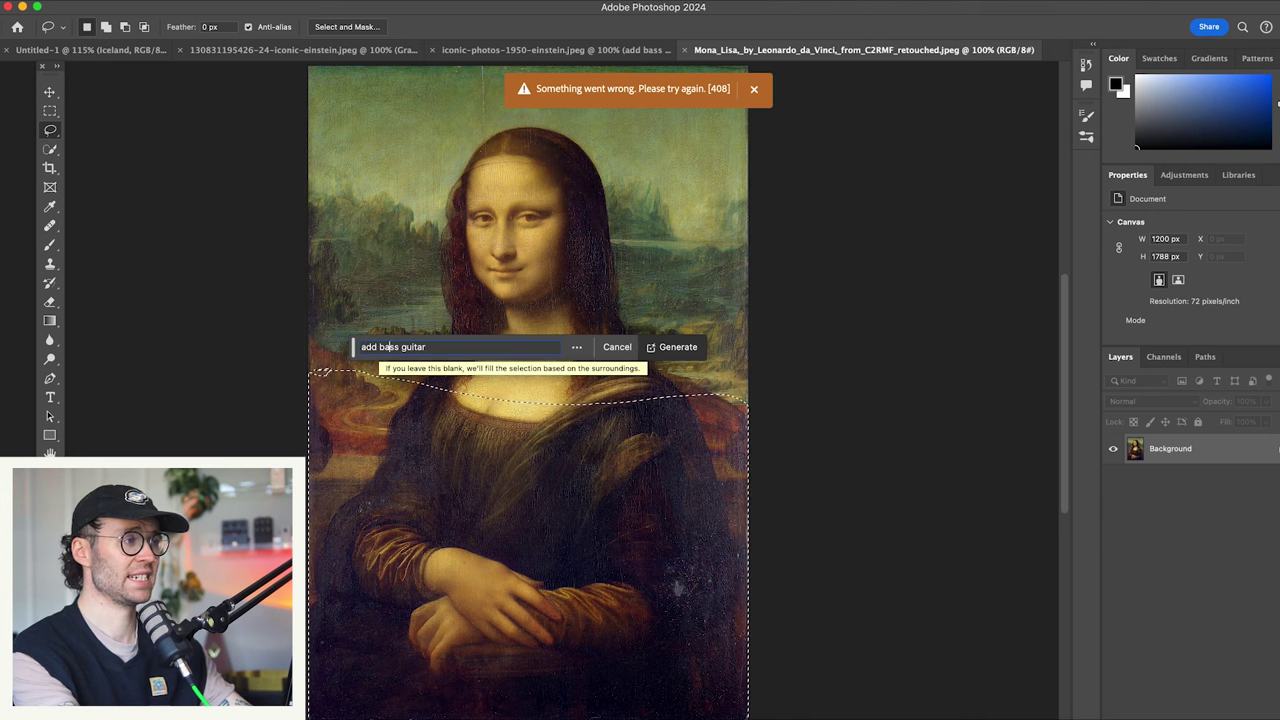
pyautogui.press('Return')
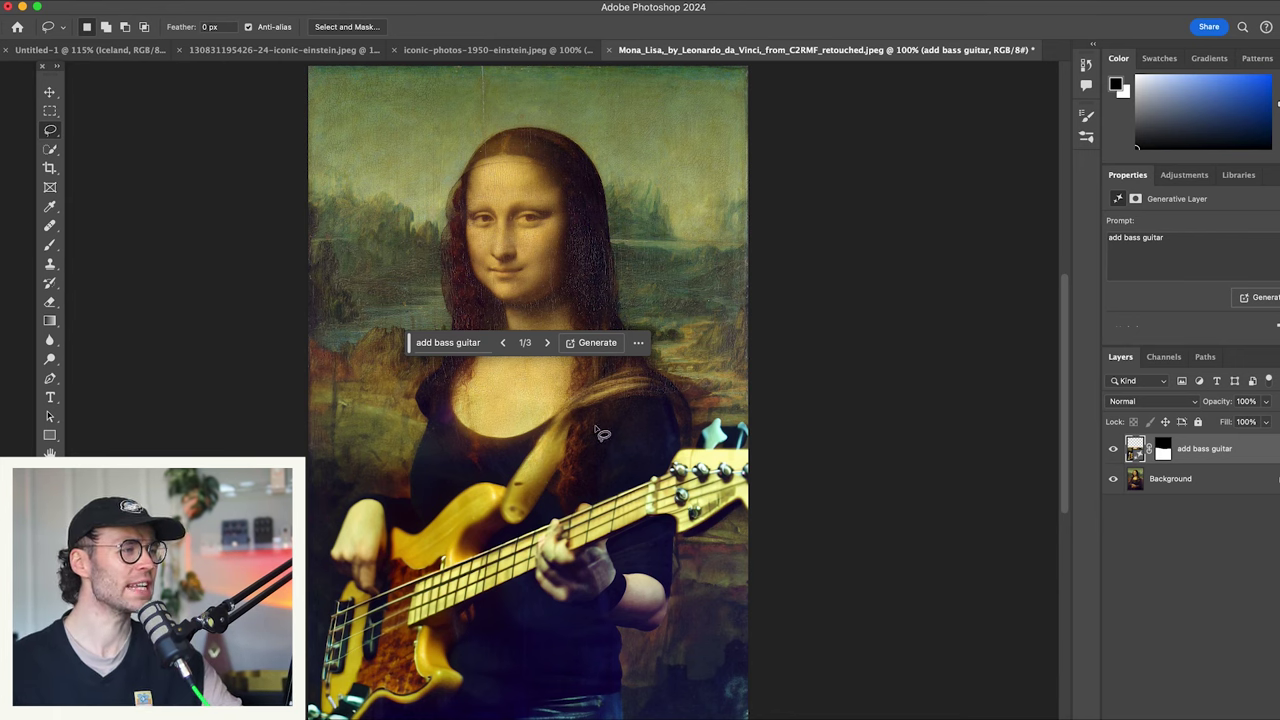
pyautogui.moveTo(409, 342); pyautogui.dragTo(763, 221)
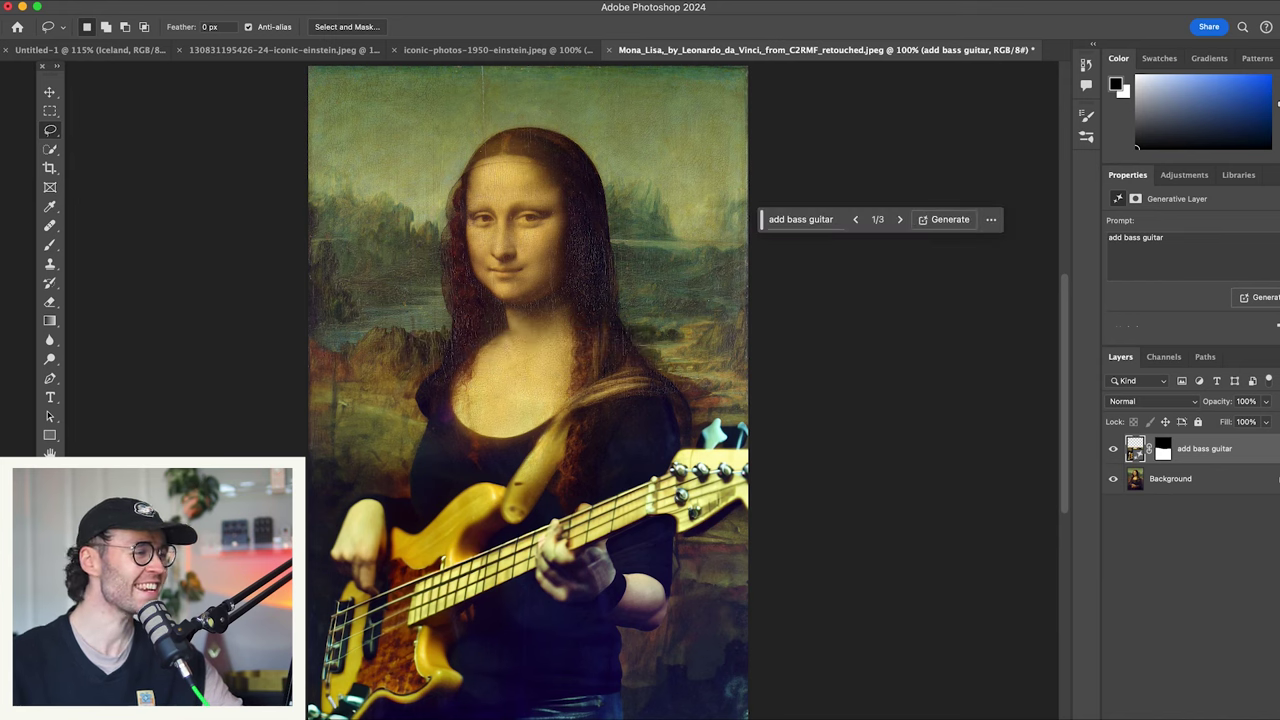
pyautogui.click(900, 220)
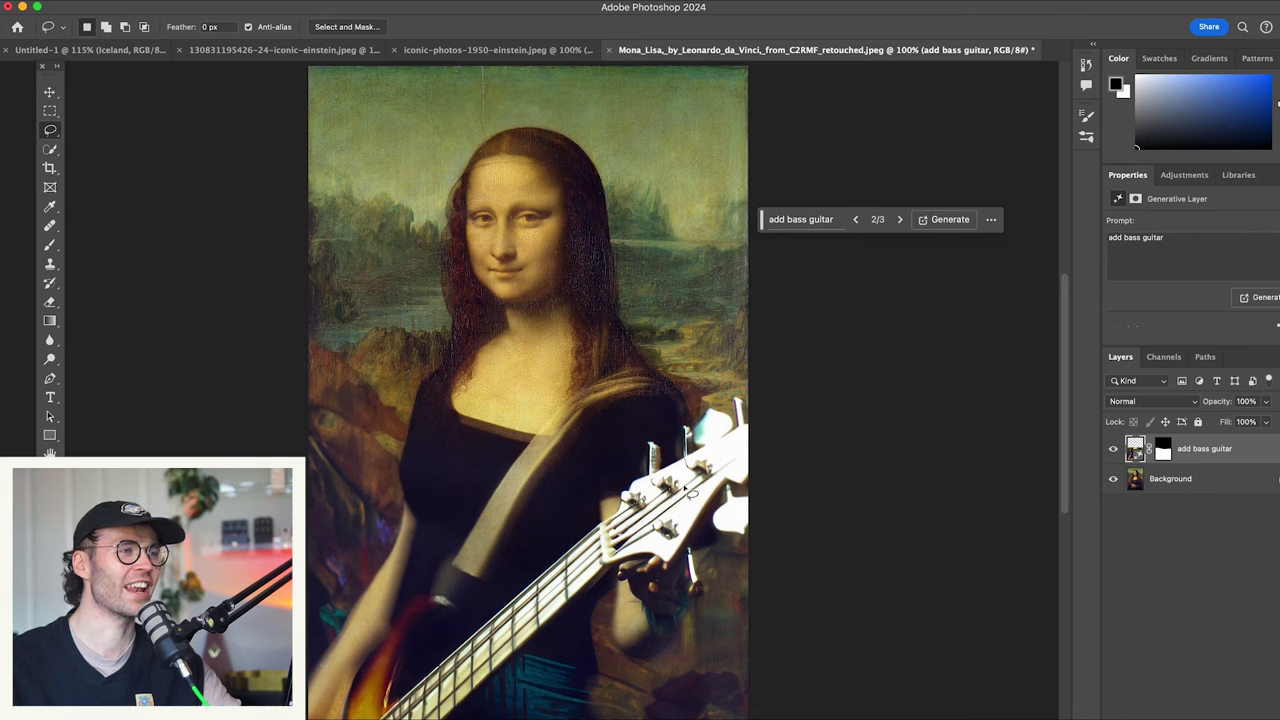
pyautogui.click(900, 220)
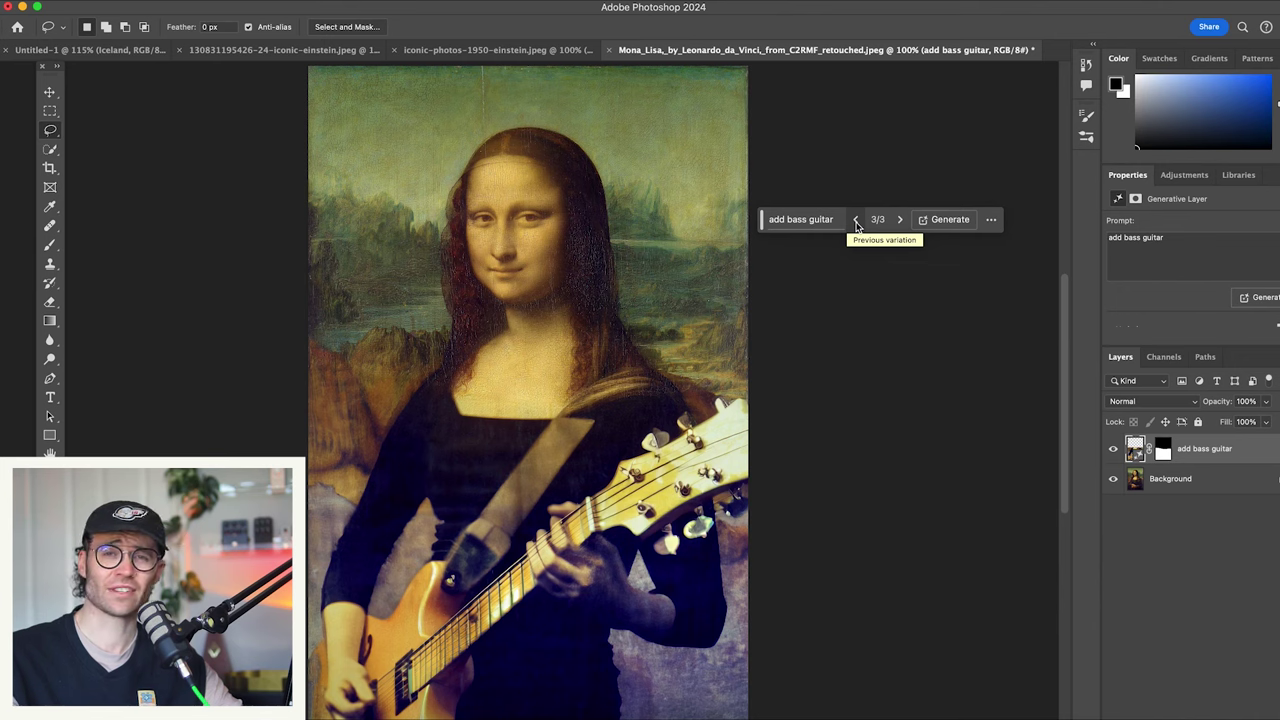
pyautogui.click(856, 220)
pyautogui.click(856, 220)
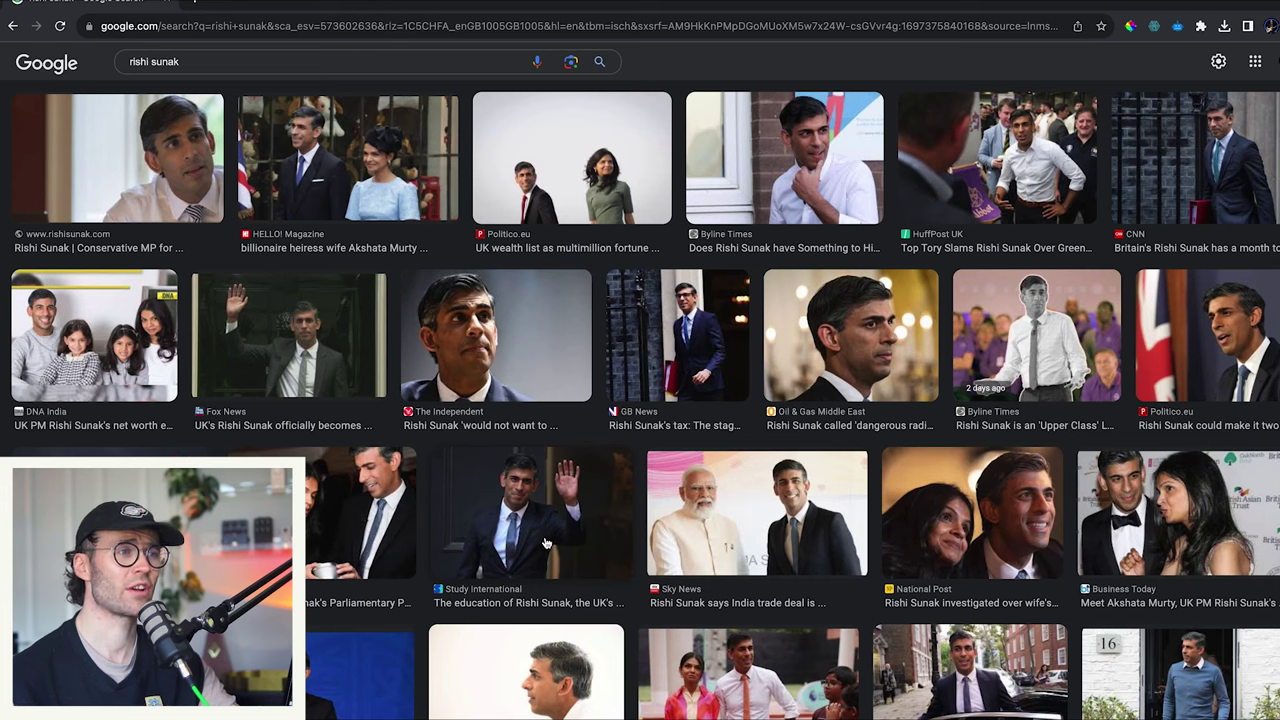
# Save the New Statesman photo of Rishi Sunak as Rishi-Sunak in the ADD BASS folder and open it in Photoshop
pyautogui.scroll(5, 548, 545)
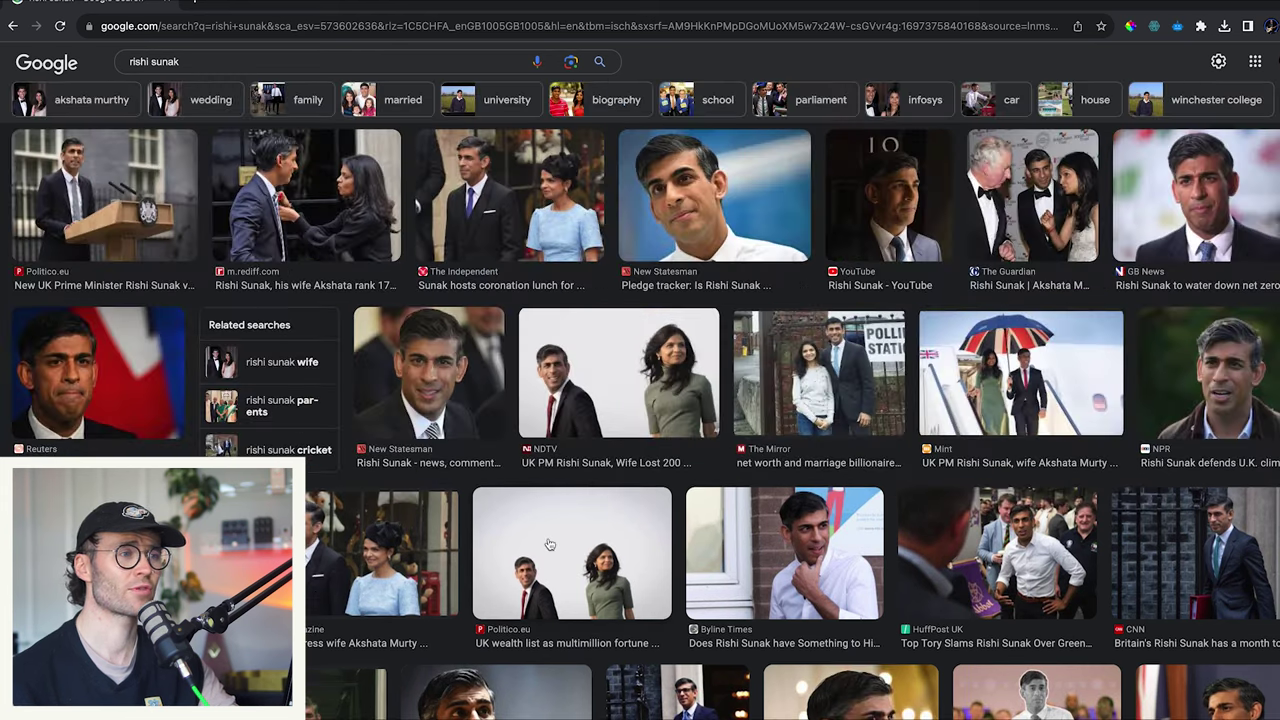
pyautogui.scroll(-15, 978, 459)
pyautogui.scroll(-3, 978, 459)
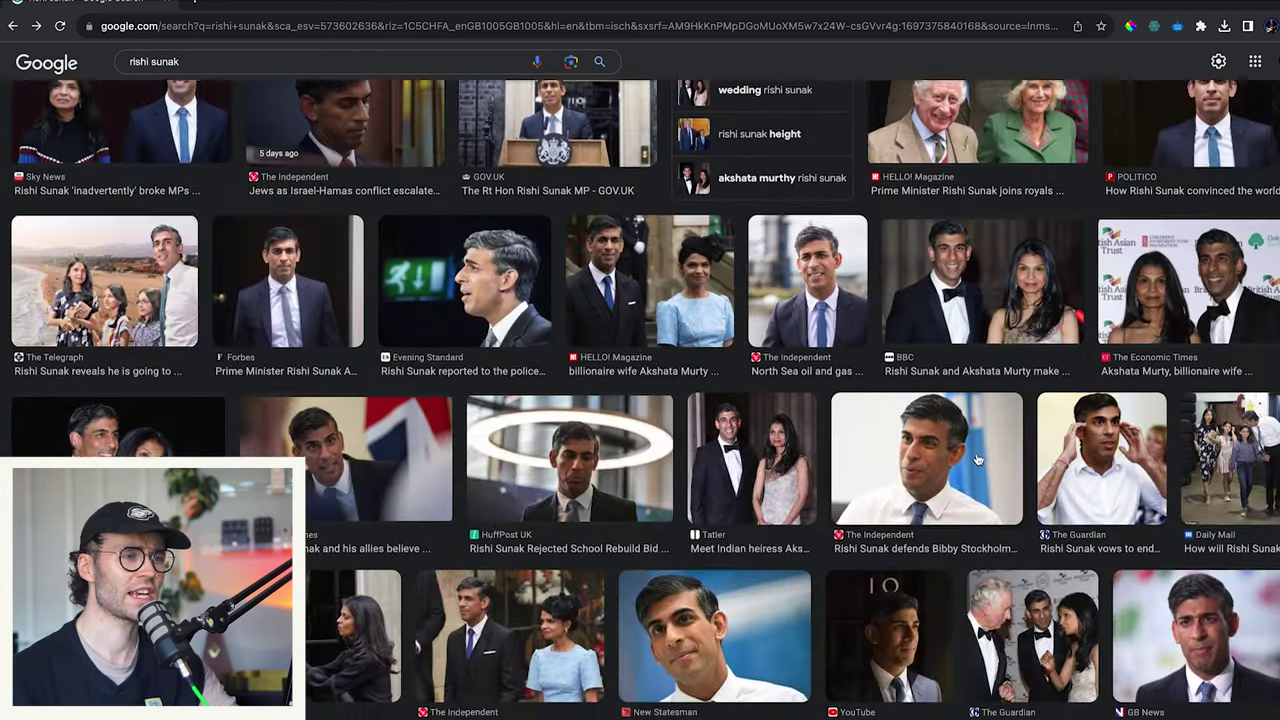
pyautogui.scroll(5, 978, 459)
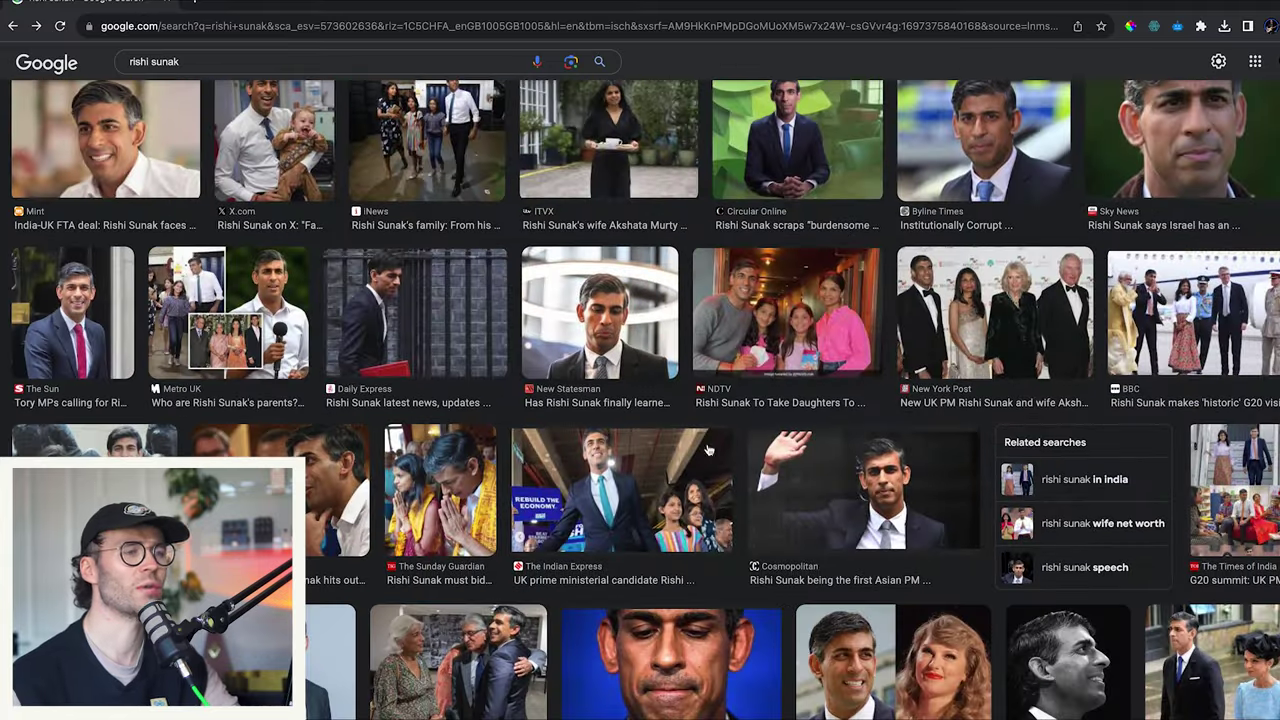
pyautogui.click(614, 296)
pyautogui.rightClick(900, 380)
pyautogui.click(903, 434)
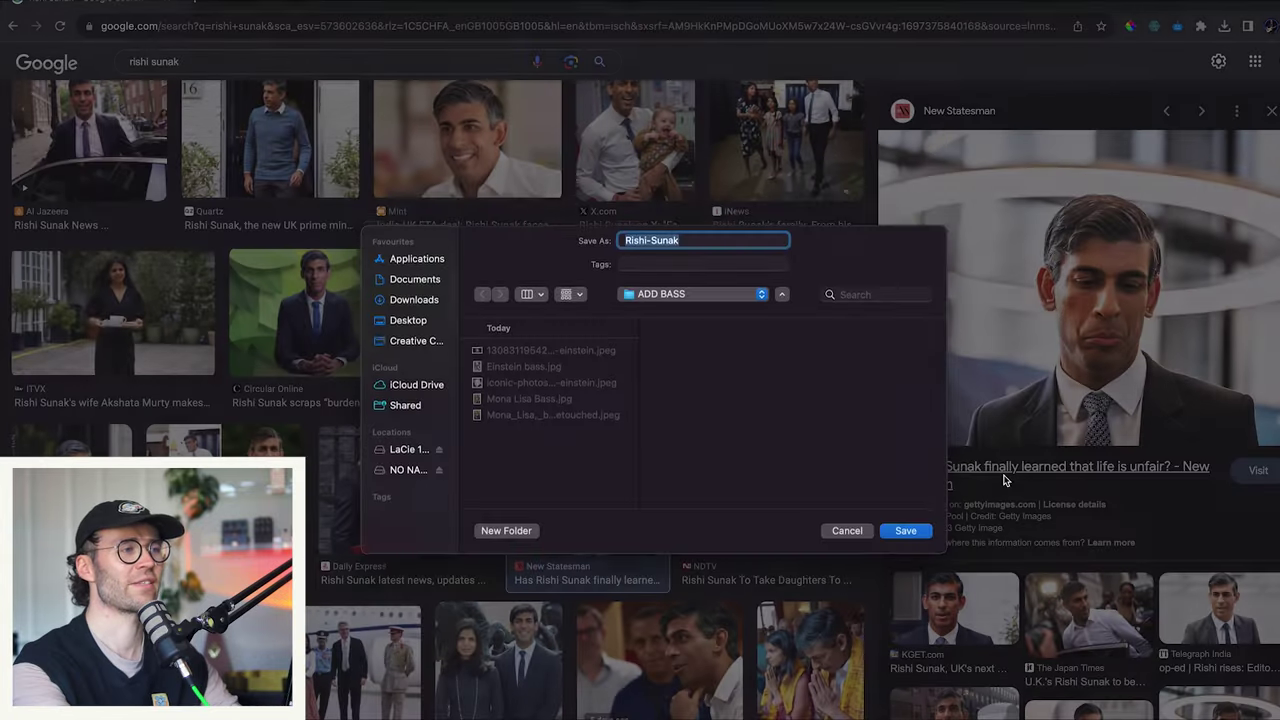
pyautogui.press('Return')
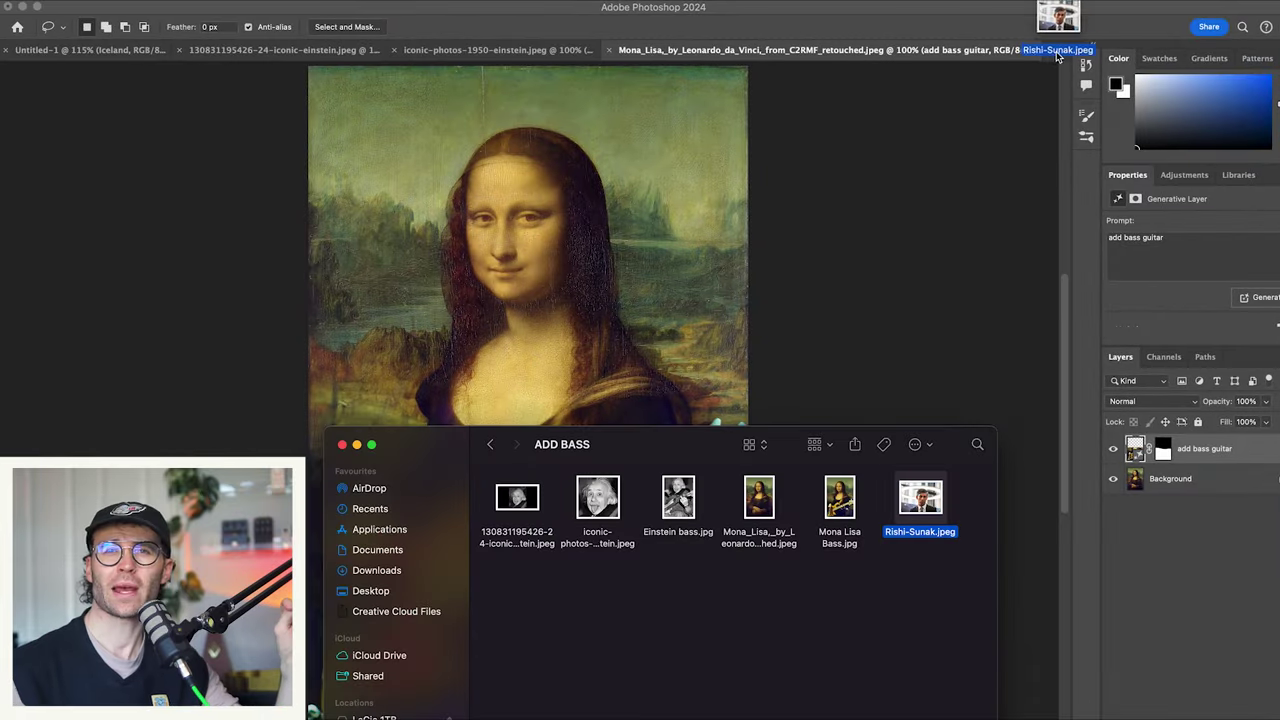
pyautogui.moveTo(1057, 57); pyautogui.dragTo(1057, 57)
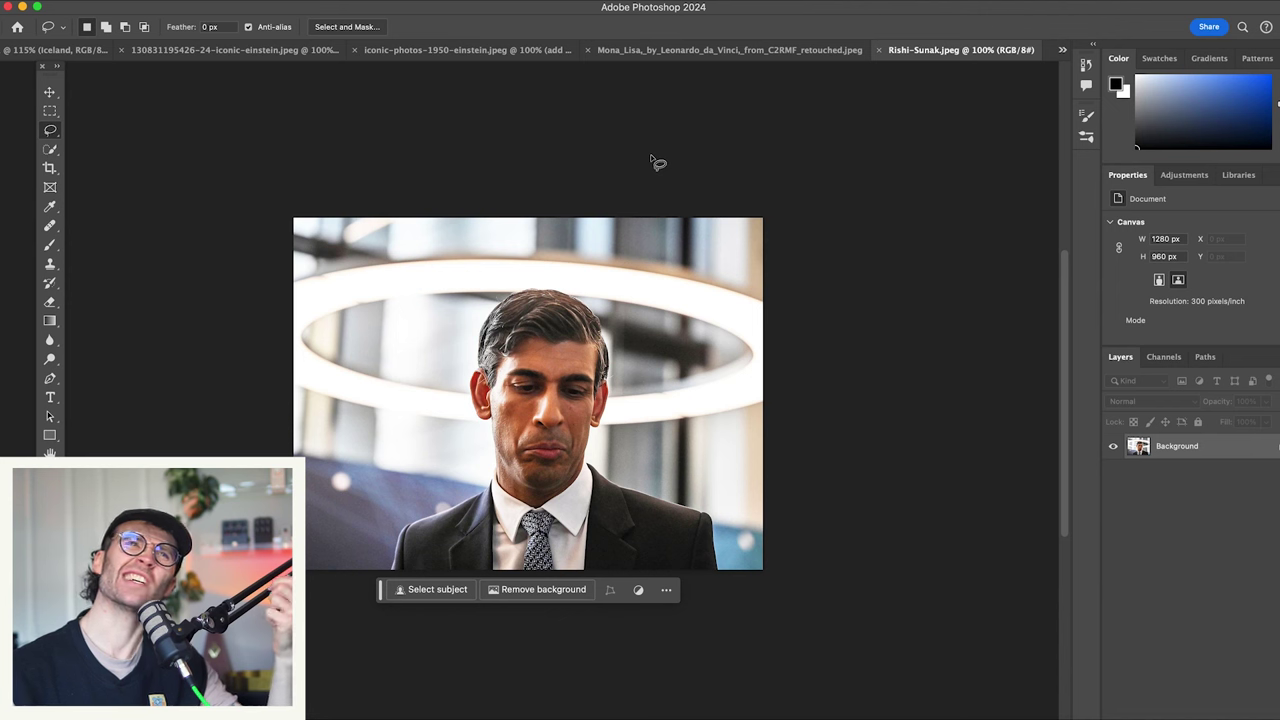
# Extend the Rishi Sunak photo's canvas downward and to the right with Generative Expand, compare the variations and keep the first
pyautogui.press('c')
pyautogui.moveTo(528, 569); pyautogui.dragTo(548, 712)
pyautogui.moveTo(764, 336); pyautogui.dragTo(786, 342)
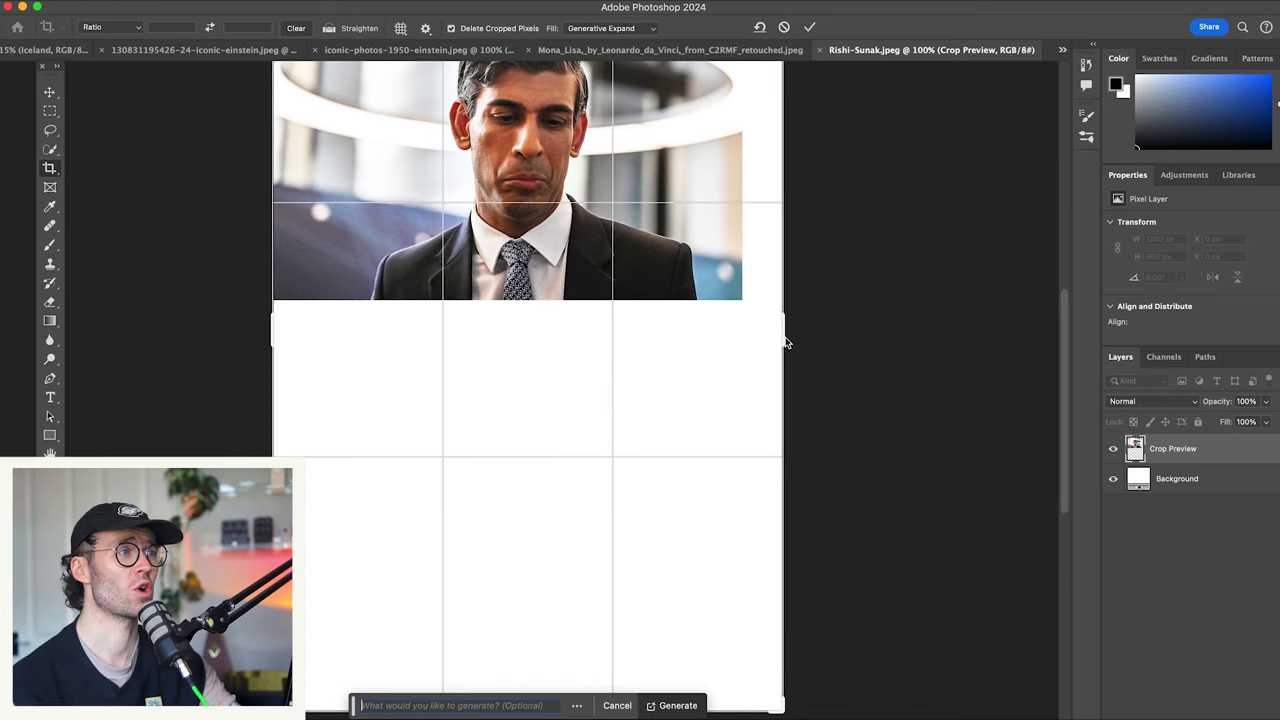
pyautogui.click(809, 27)
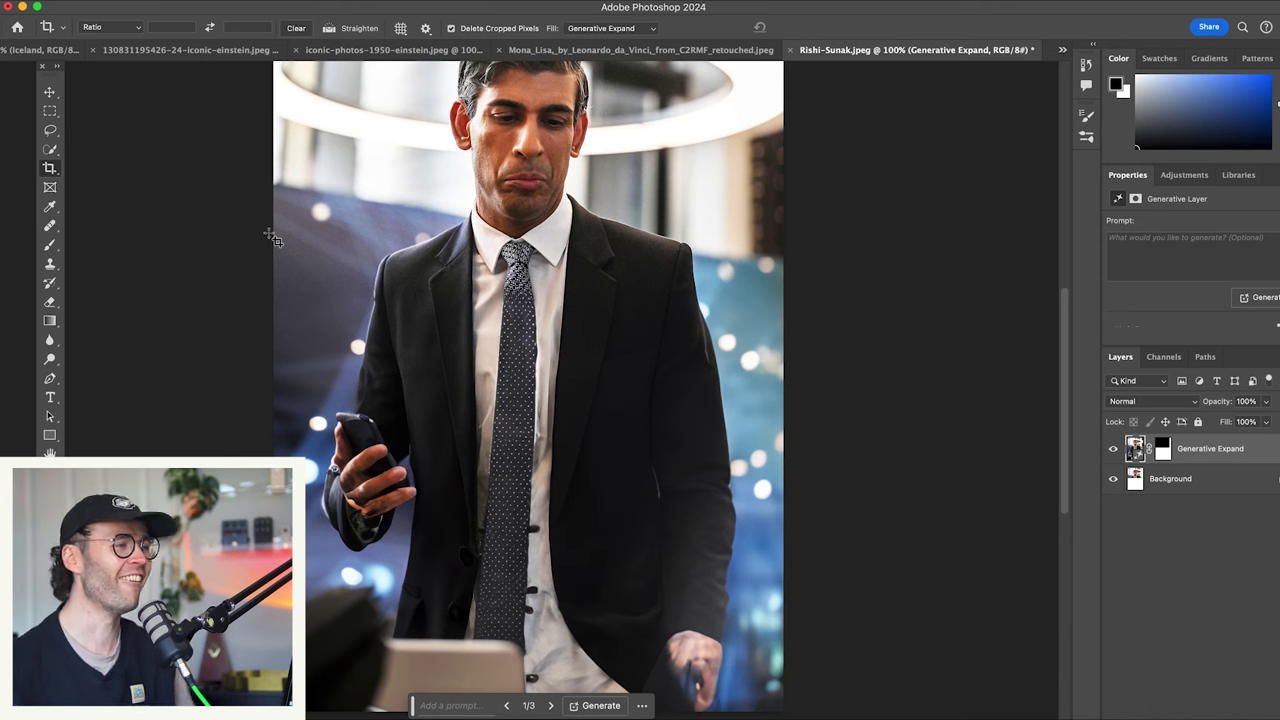
pyautogui.click(563, 706)
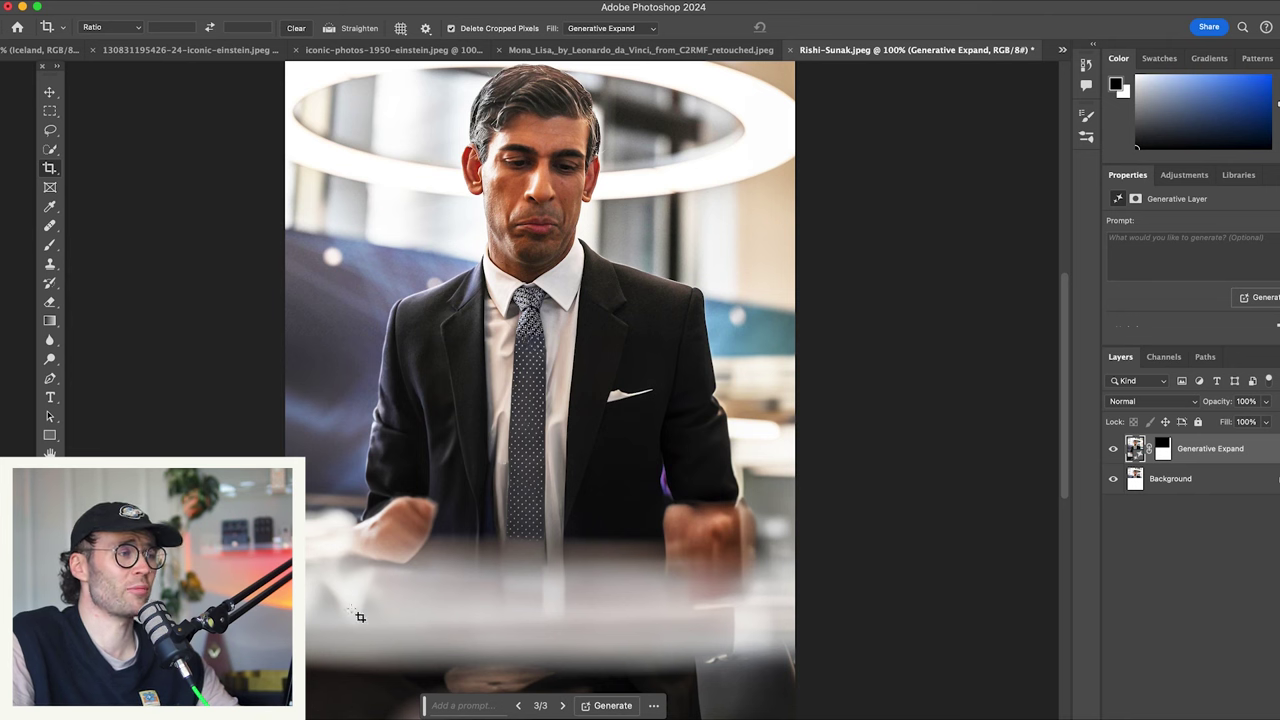
pyautogui.click(516, 705)
pyautogui.click(514, 705)
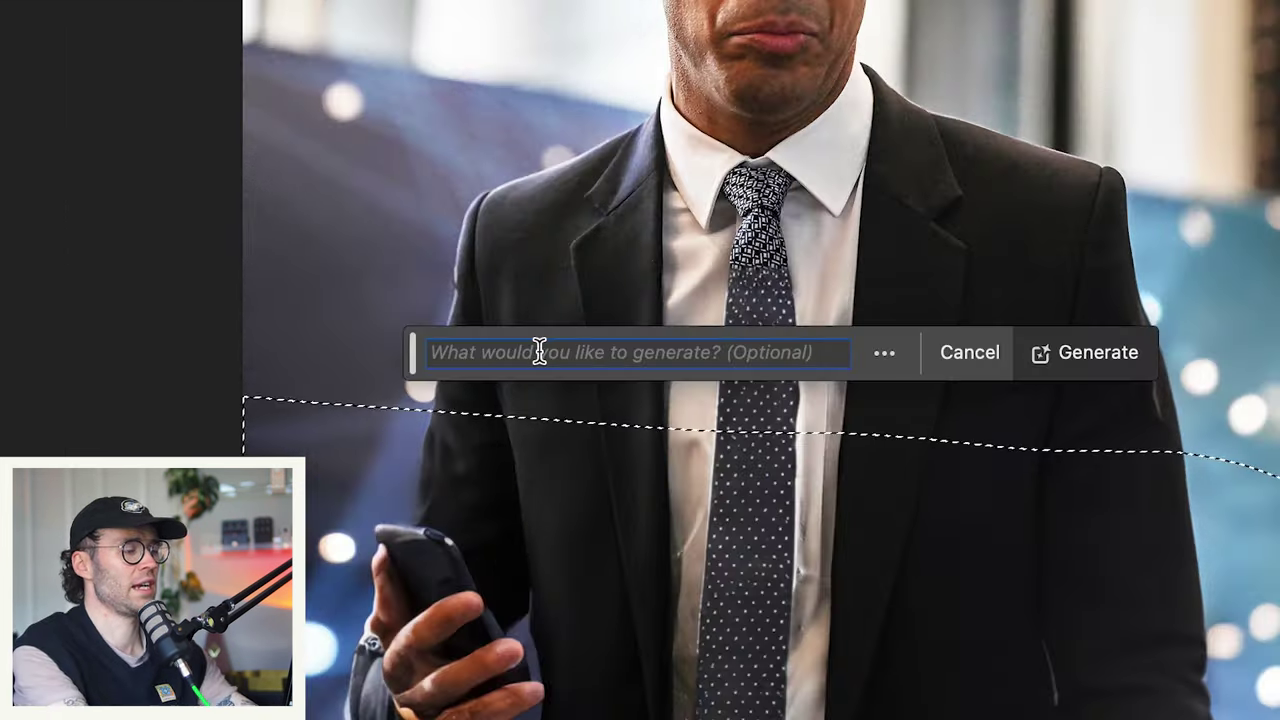
# Fill Rishi Sunak's selected lower body with the Generative Fill prompt "add bass guitar" and go through the variations
pyautogui.write('add bass')
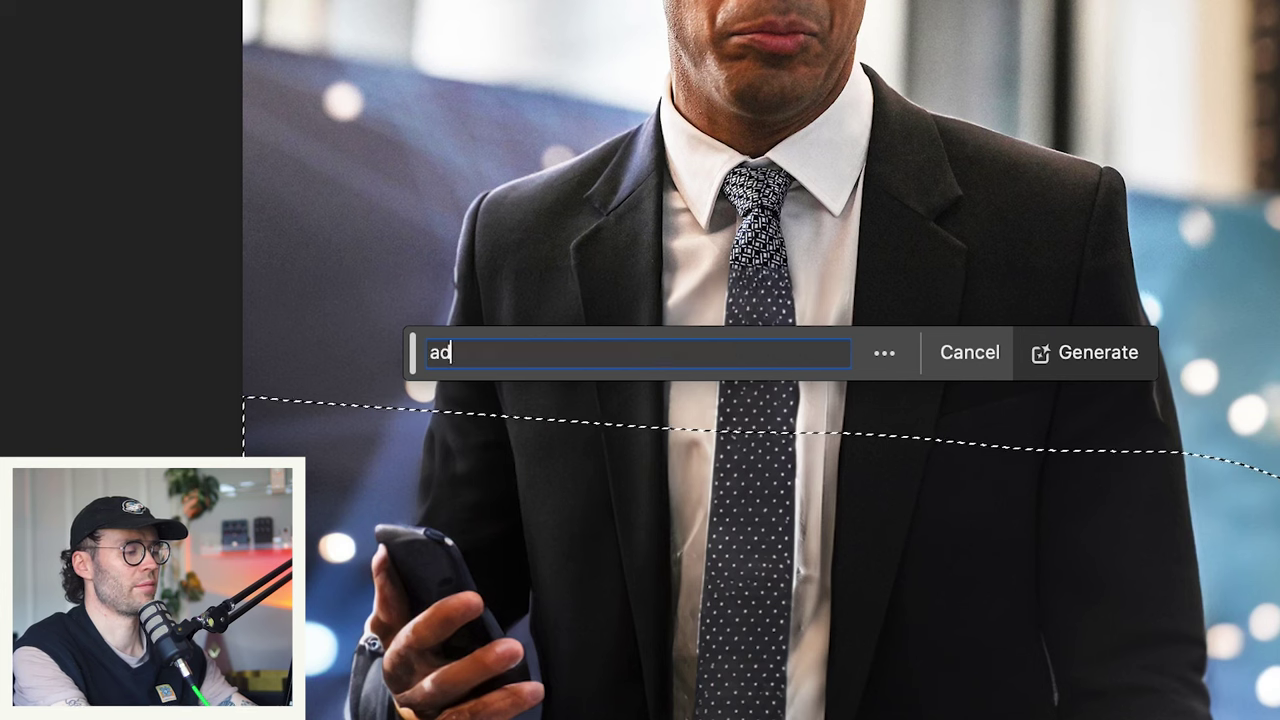
pyautogui.write(' guitar')
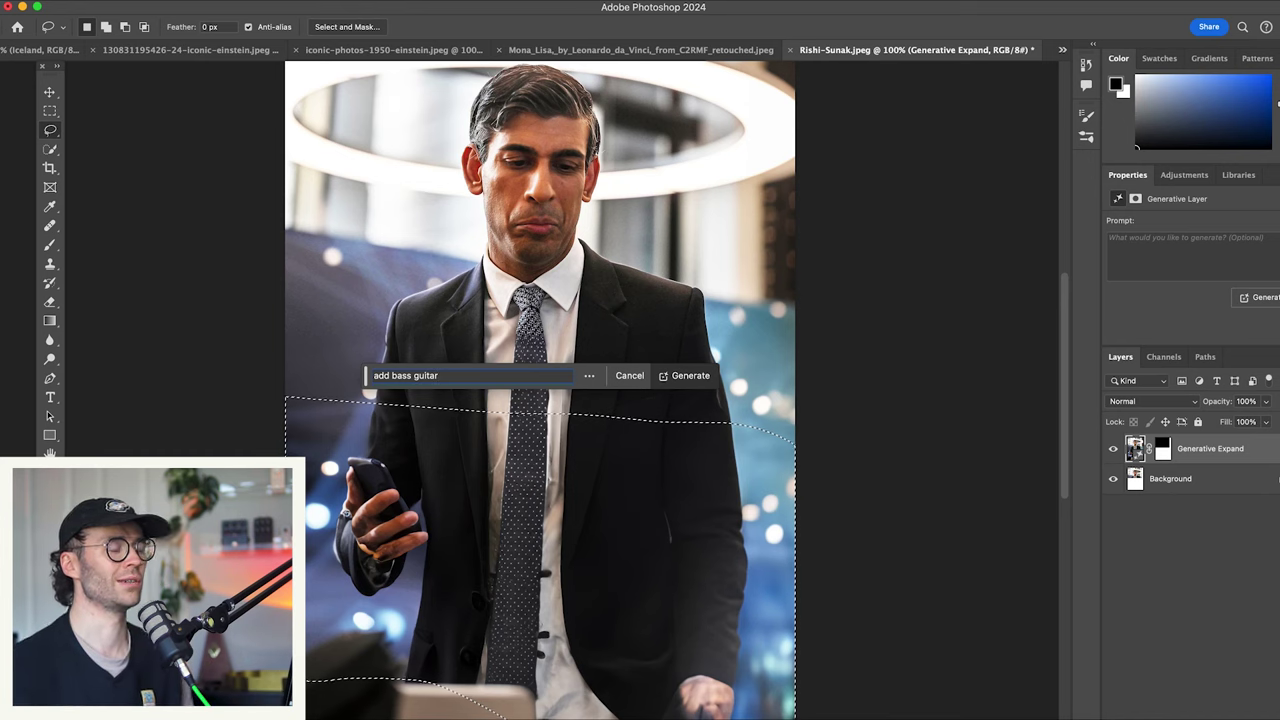
pyautogui.press('Return')
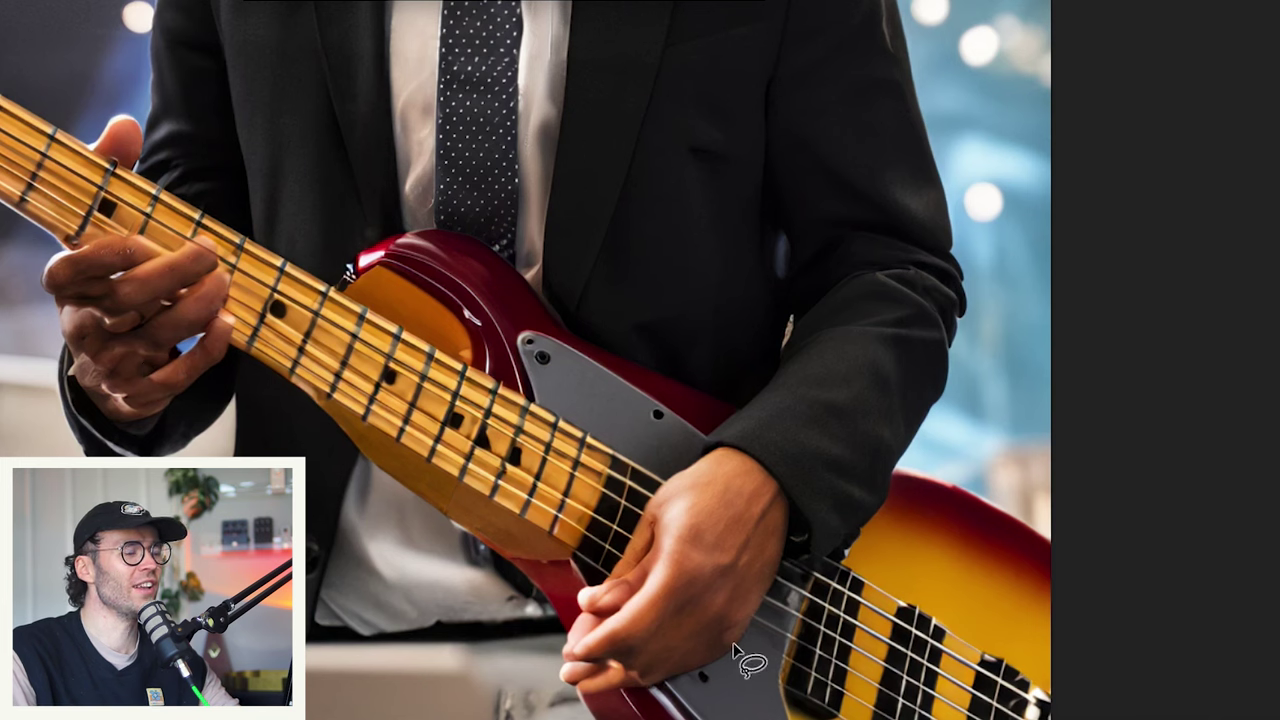
pyautogui.click(557, 371)
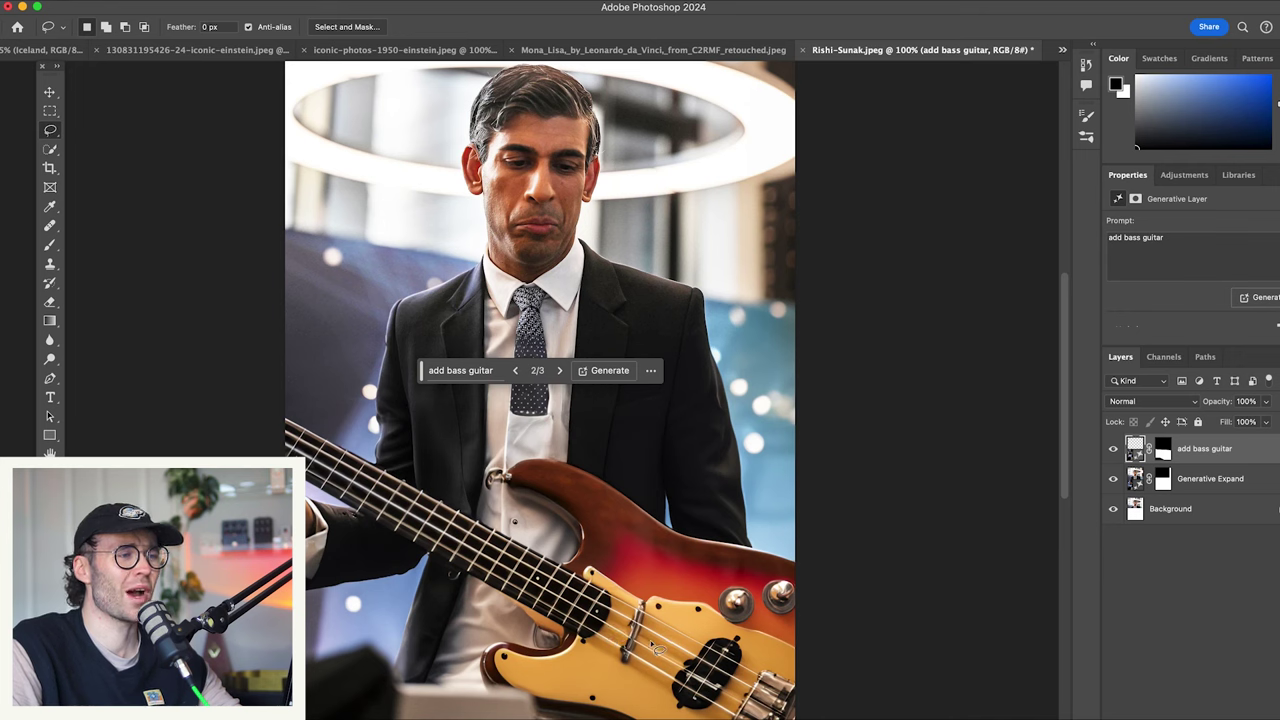
pyautogui.click(560, 370)
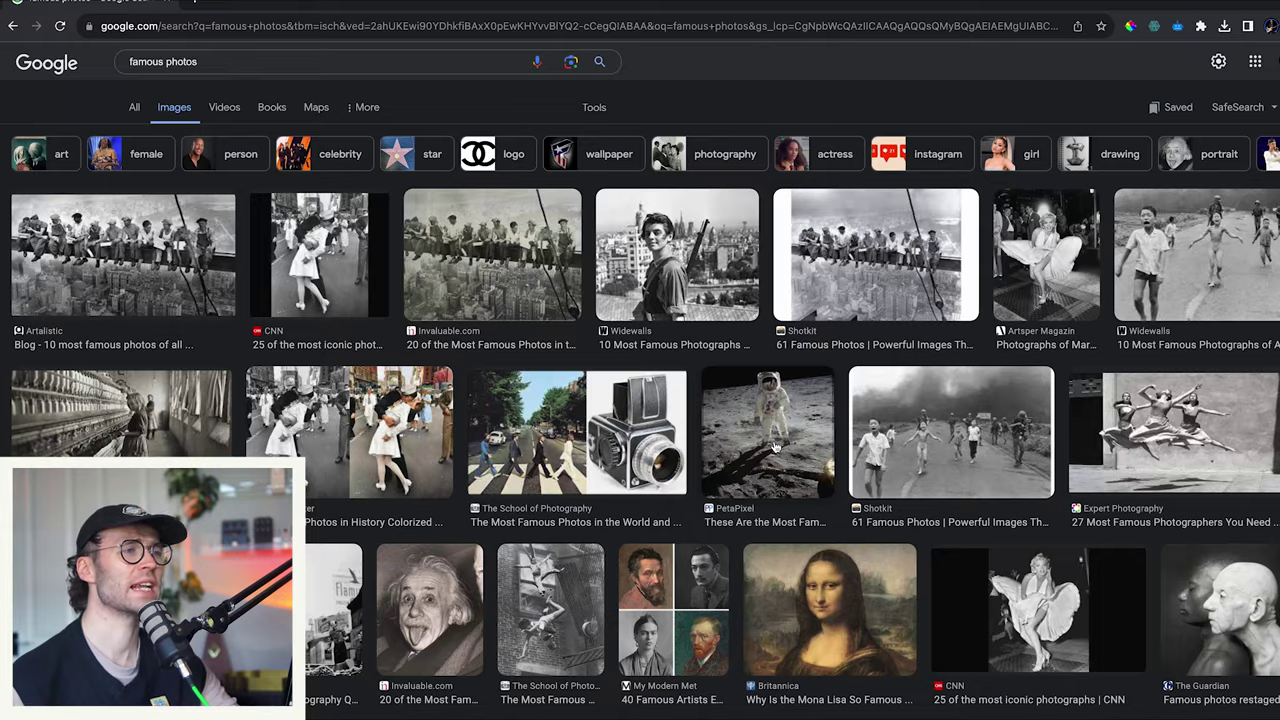
# Pick the moon astronaut photo from the famous photos results and fill a lasso selection around the torso with the prompt "add bass guitar"
pyautogui.click(775, 447)
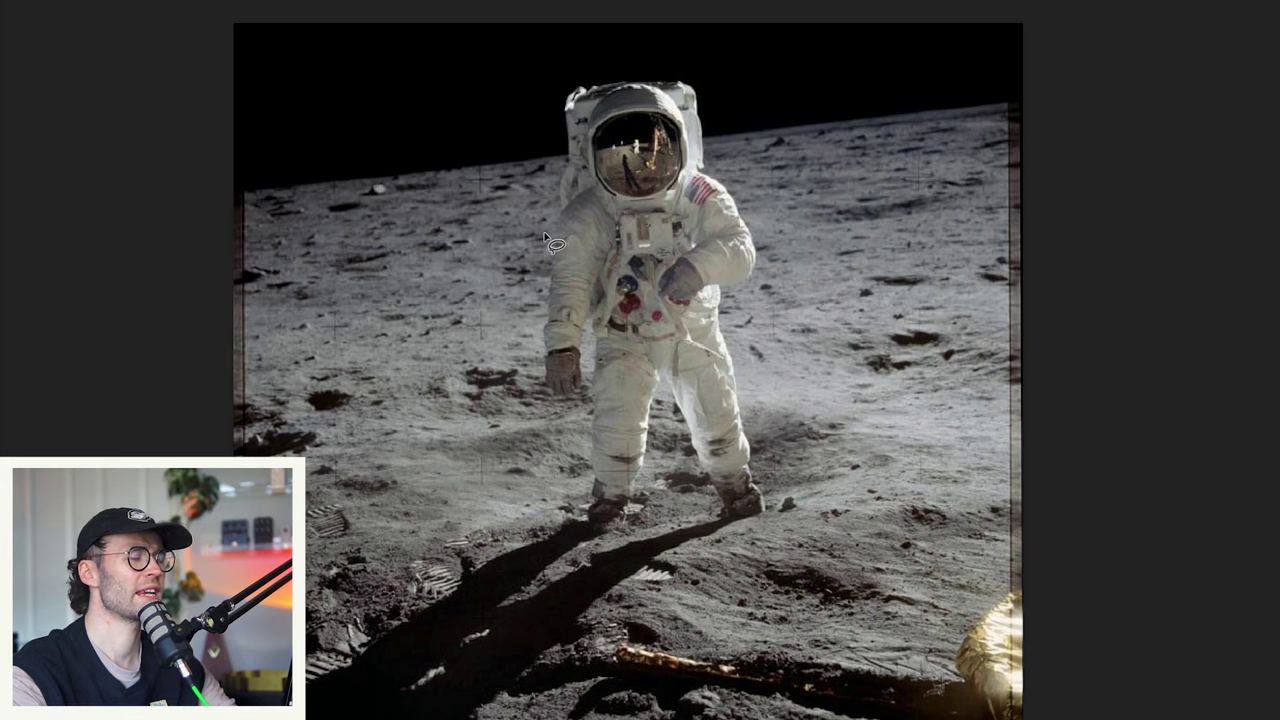
pyautogui.moveTo(556, 228)
pyautogui.mouseDown()
pyautogui.moveTo(765, 206)
pyautogui.moveTo(818, 222)
pyautogui.moveTo(849, 283)
pyautogui.moveTo(823, 360)
pyautogui.moveTo(672, 426)
pyautogui.moveTo(424, 397)
pyautogui.moveTo(394, 350)
pyautogui.moveTo(386, 263)
pyautogui.moveTo(558, 224)
pyautogui.mouseUp()
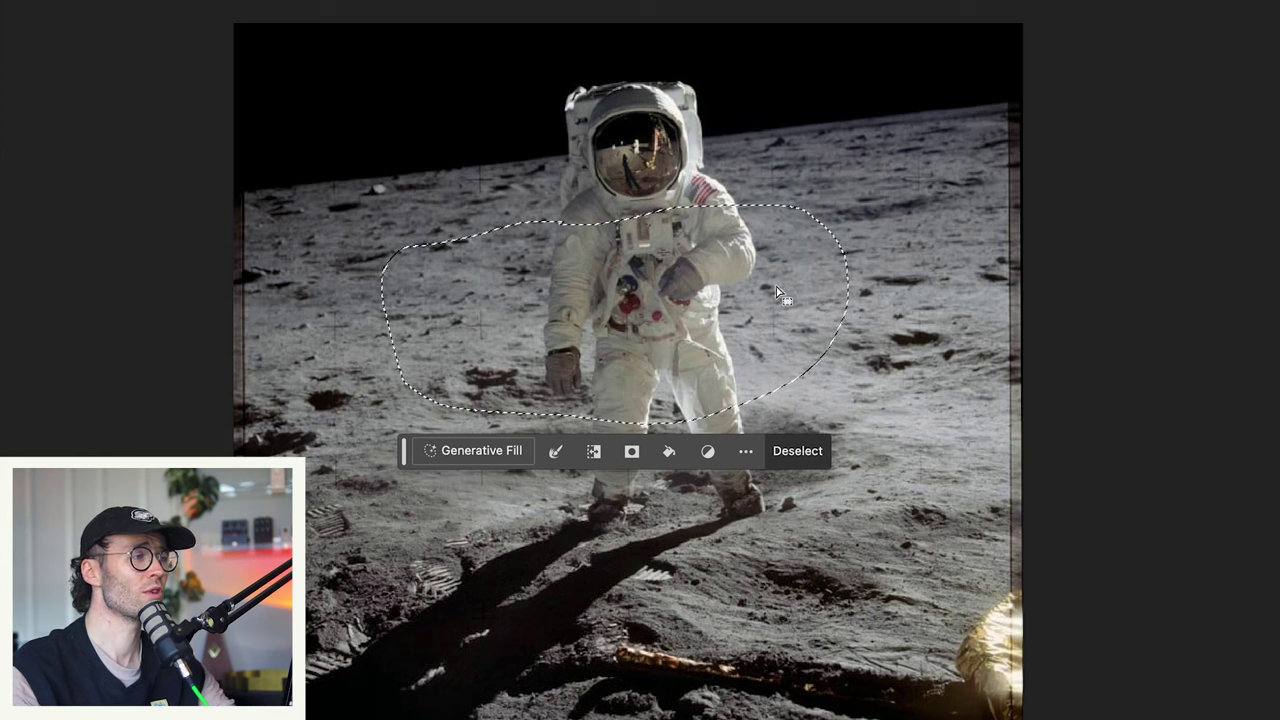
pyautogui.click(458, 451)
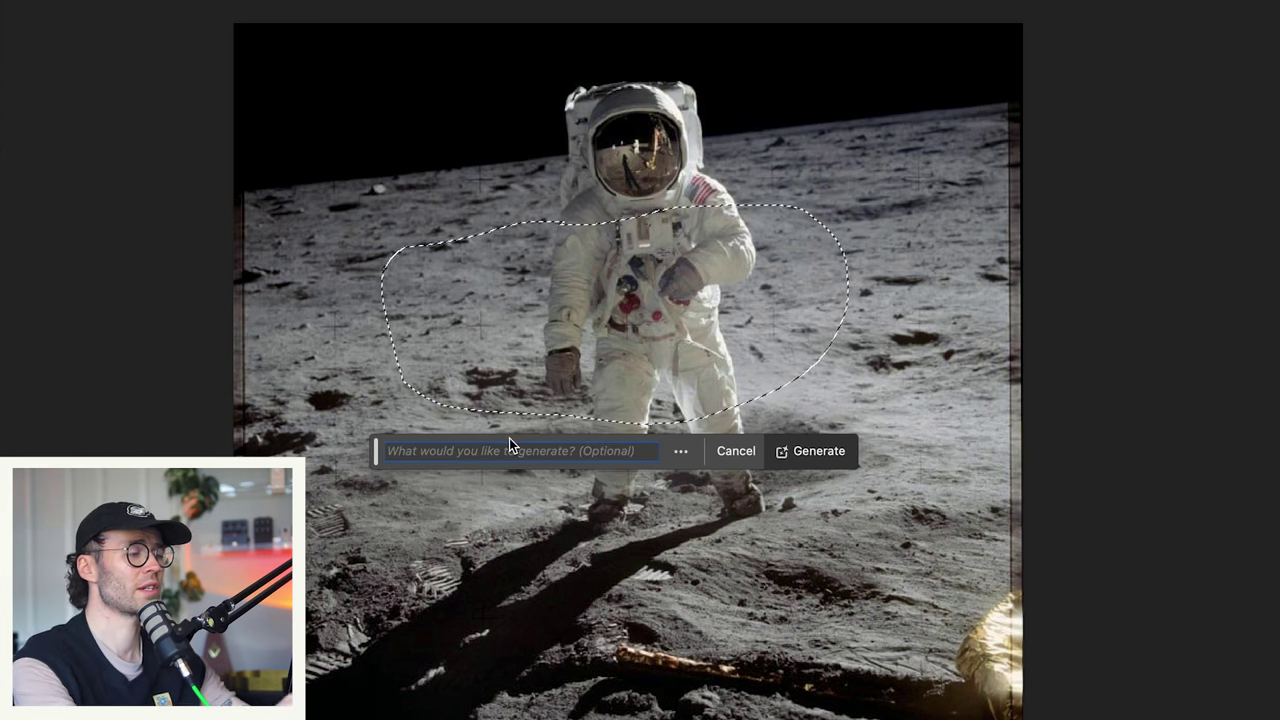
pyautogui.write('add trees')
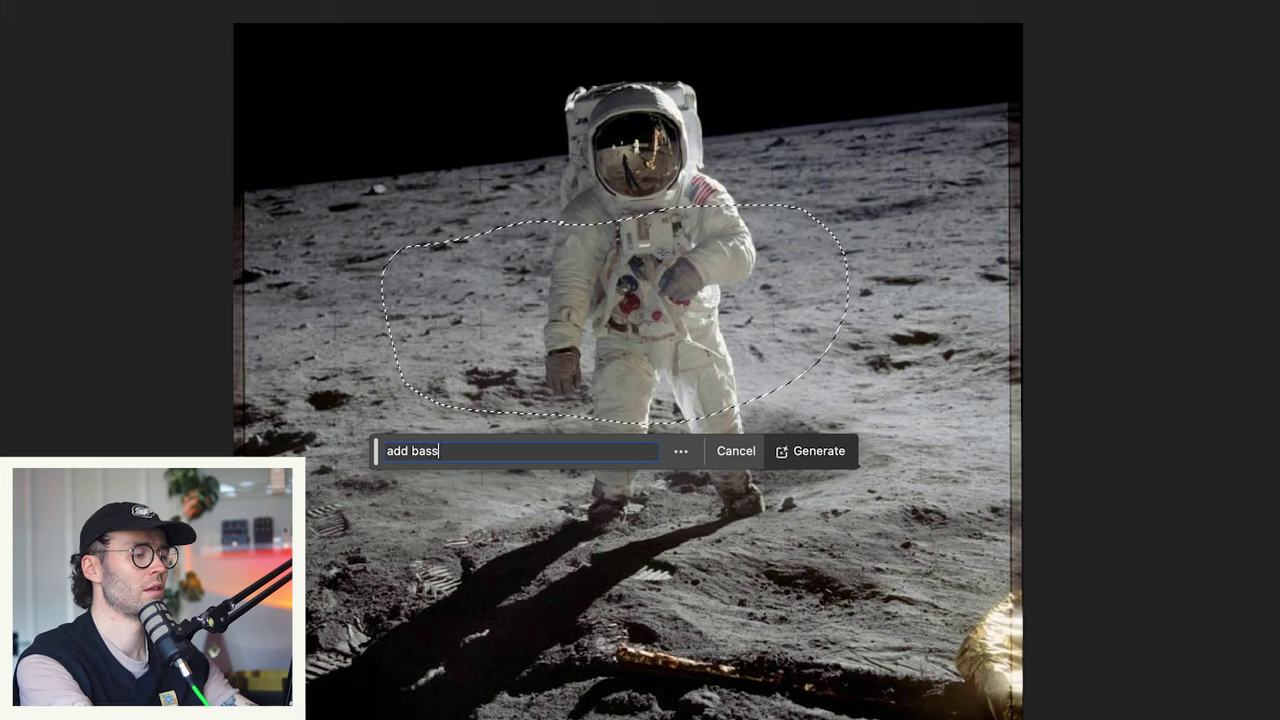
pyautogui.click(801, 460)
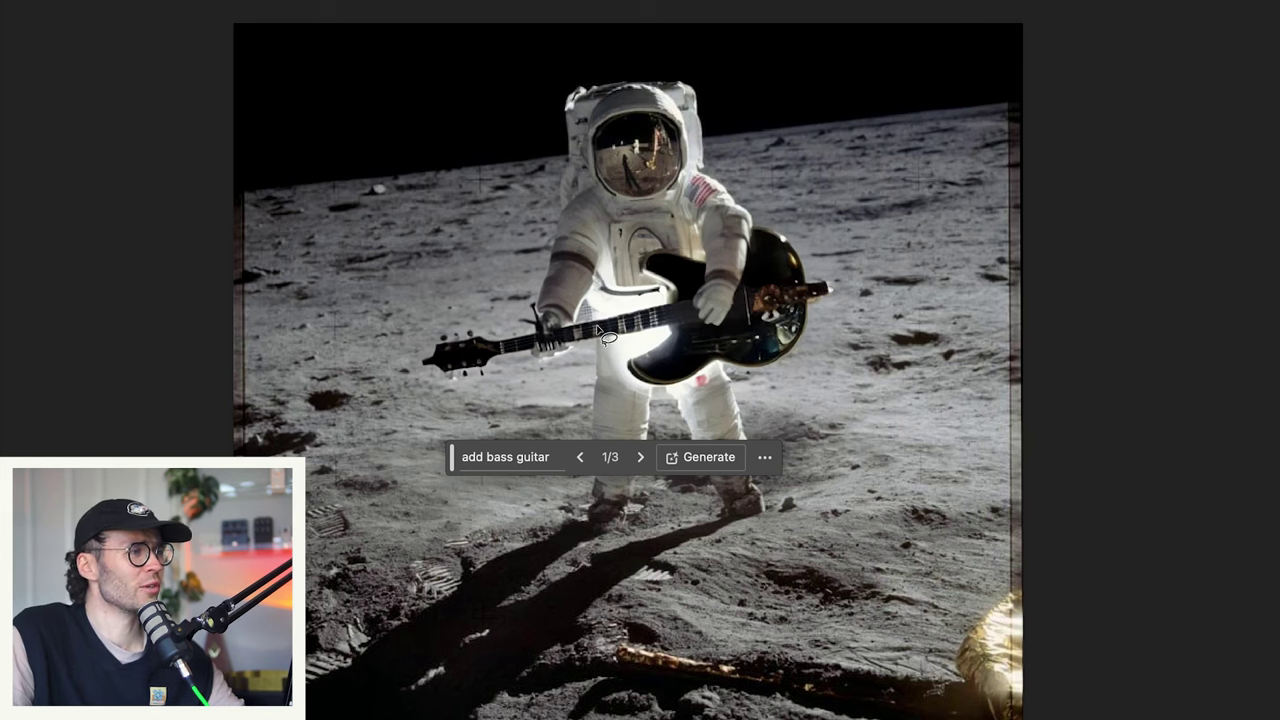
# Go through the astronaut's bass guitar variations, generate another set with the same prompt and compare them
pyautogui.click(638, 457)
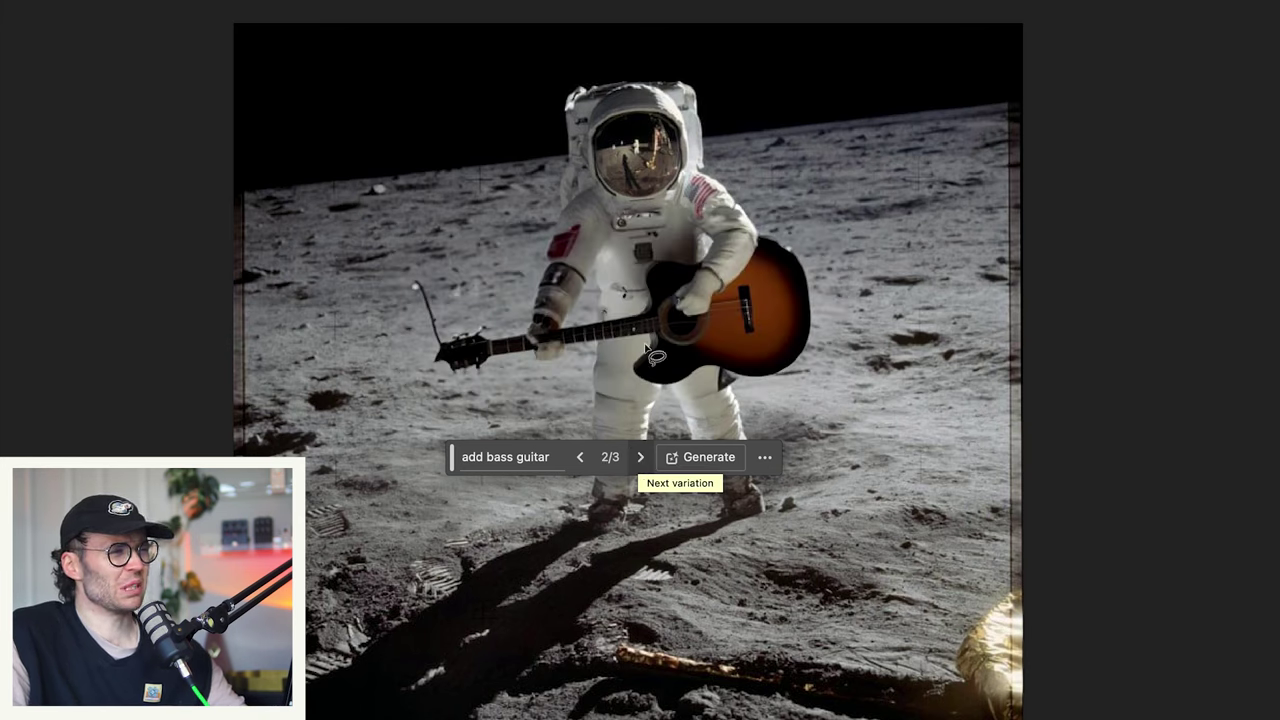
pyautogui.click(641, 457)
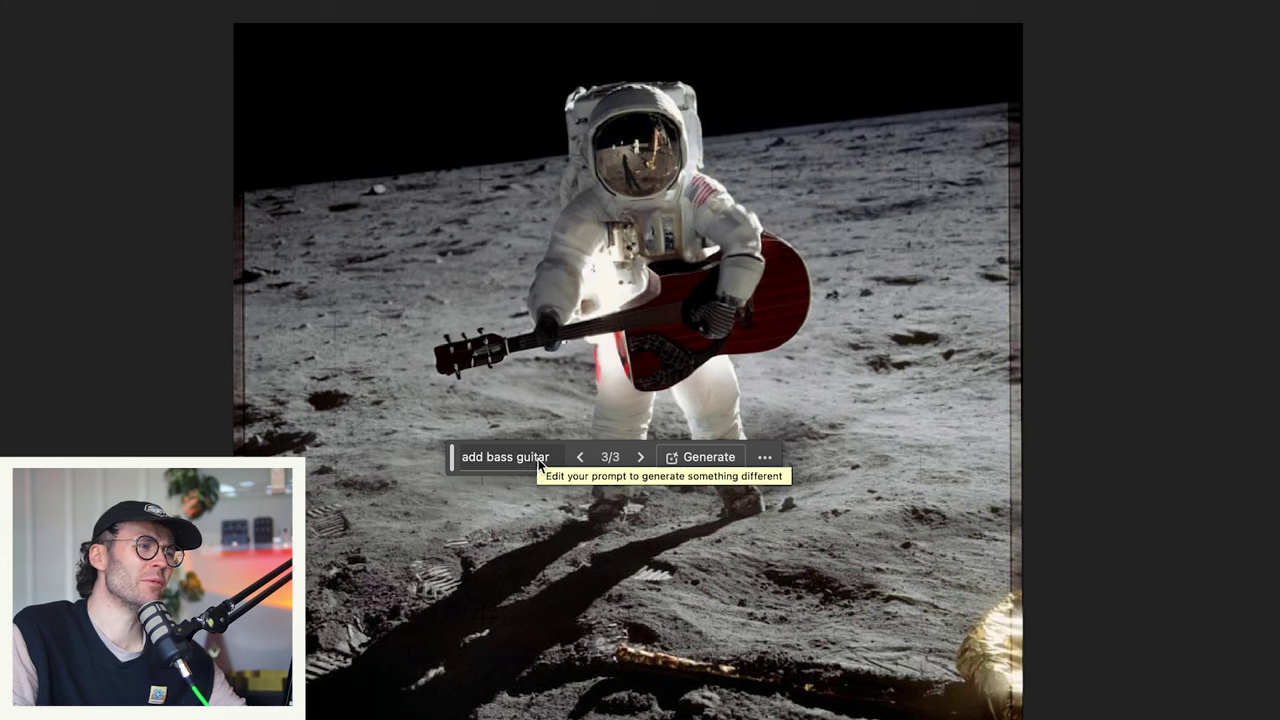
pyautogui.click(704, 457)
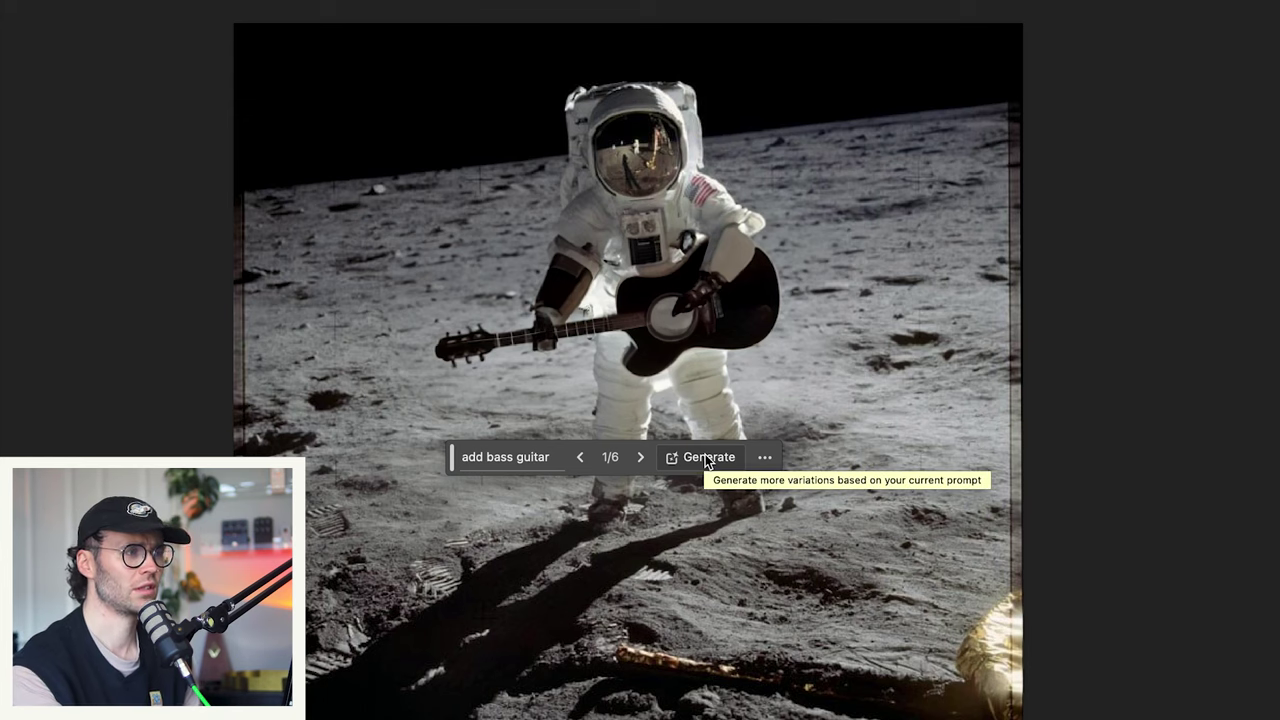
pyautogui.click(644, 457)
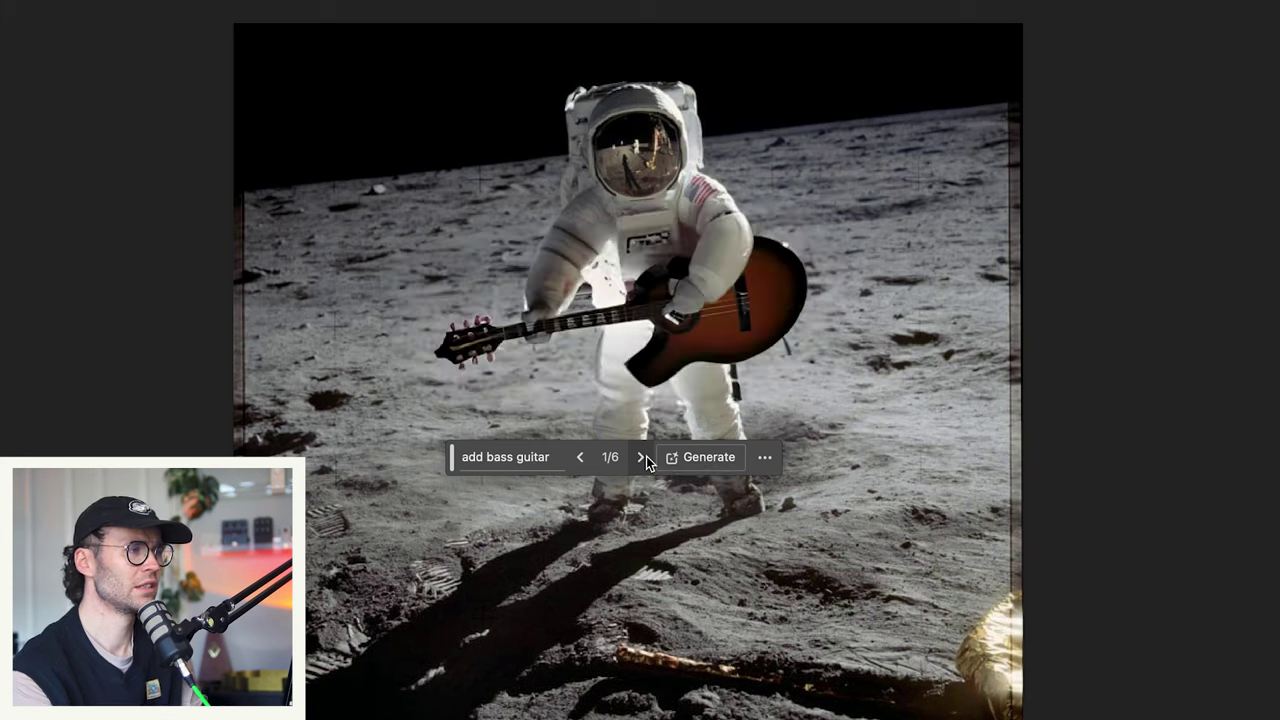
pyautogui.click(644, 457)
pyautogui.click(644, 457)
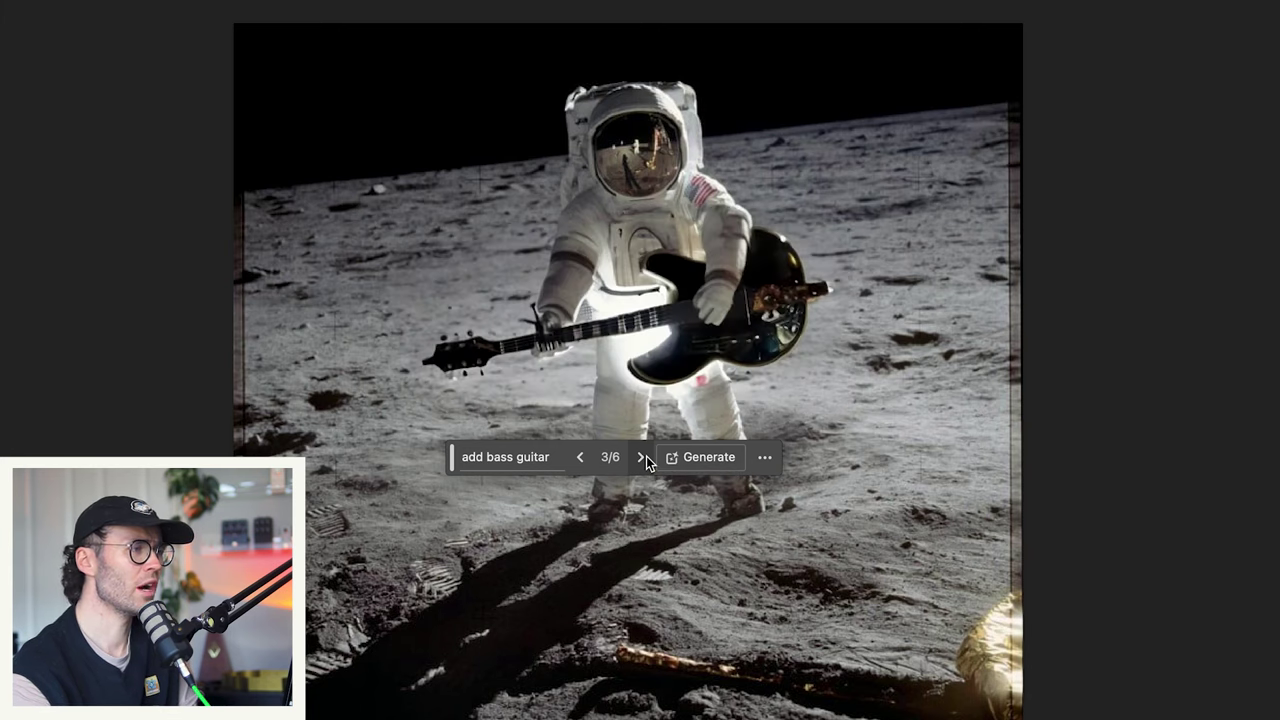
pyautogui.click(580, 460)
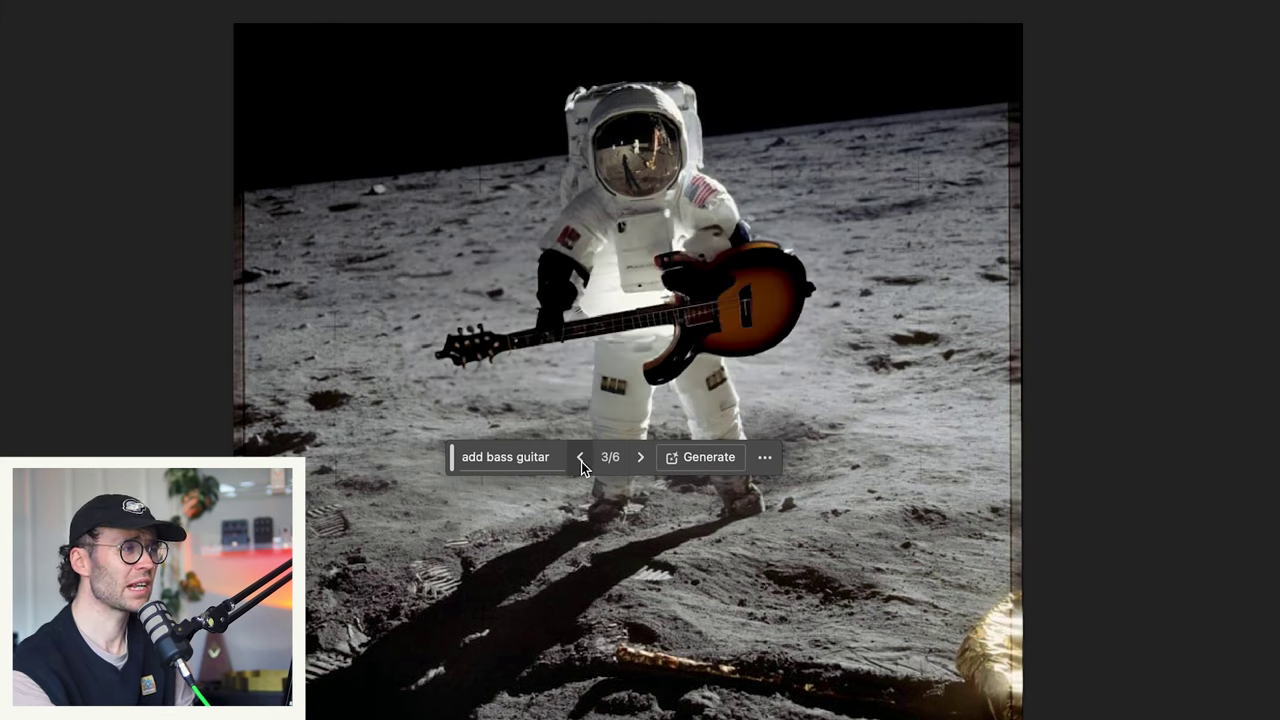
pyautogui.click(641, 458)
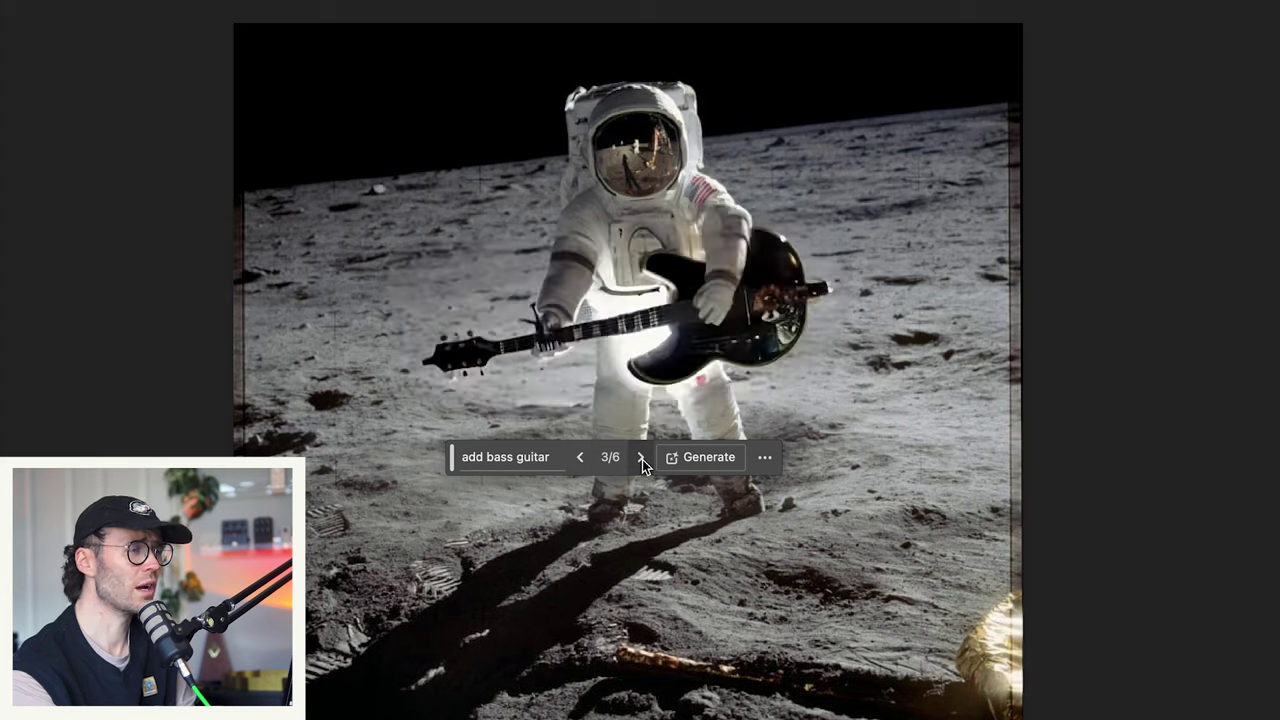
pyautogui.click(641, 458)
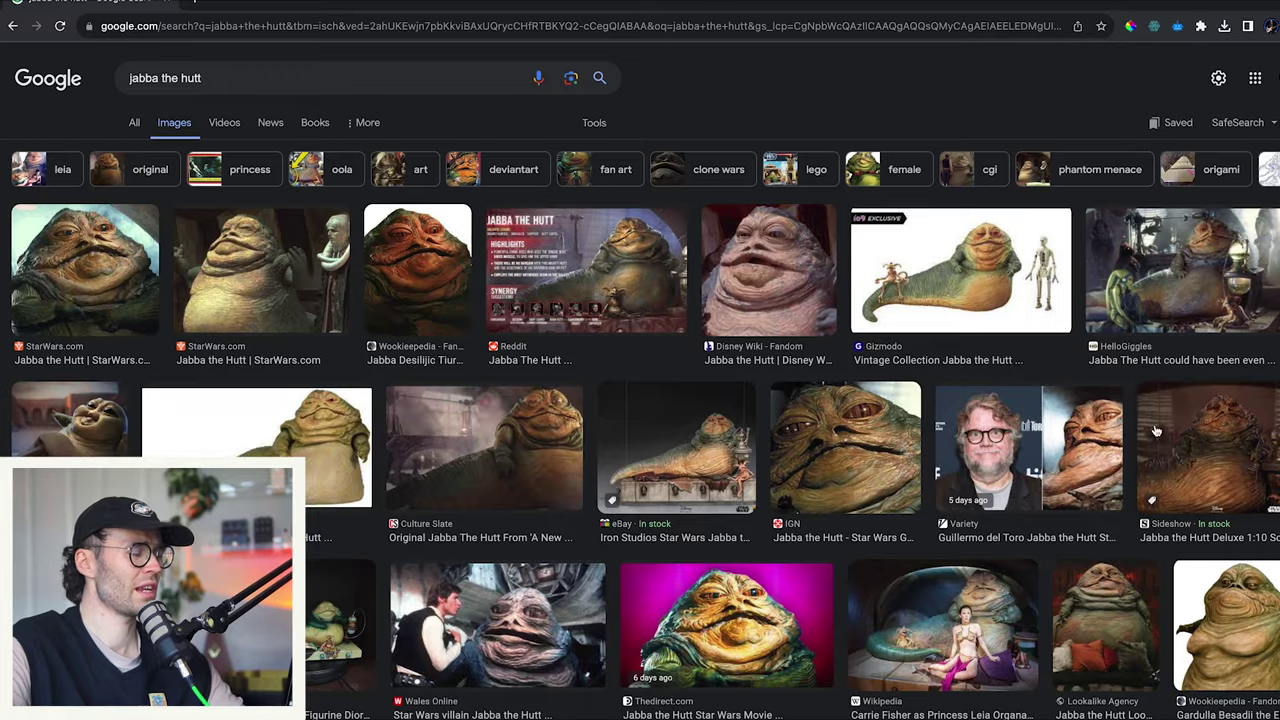
# Browse the Jabba the Hutt image results and pick the Culture Slate picture of Jabba with his tail visible
pyautogui.scroll(-5, 783, 470)
pyautogui.scroll(-1, 784, 470)
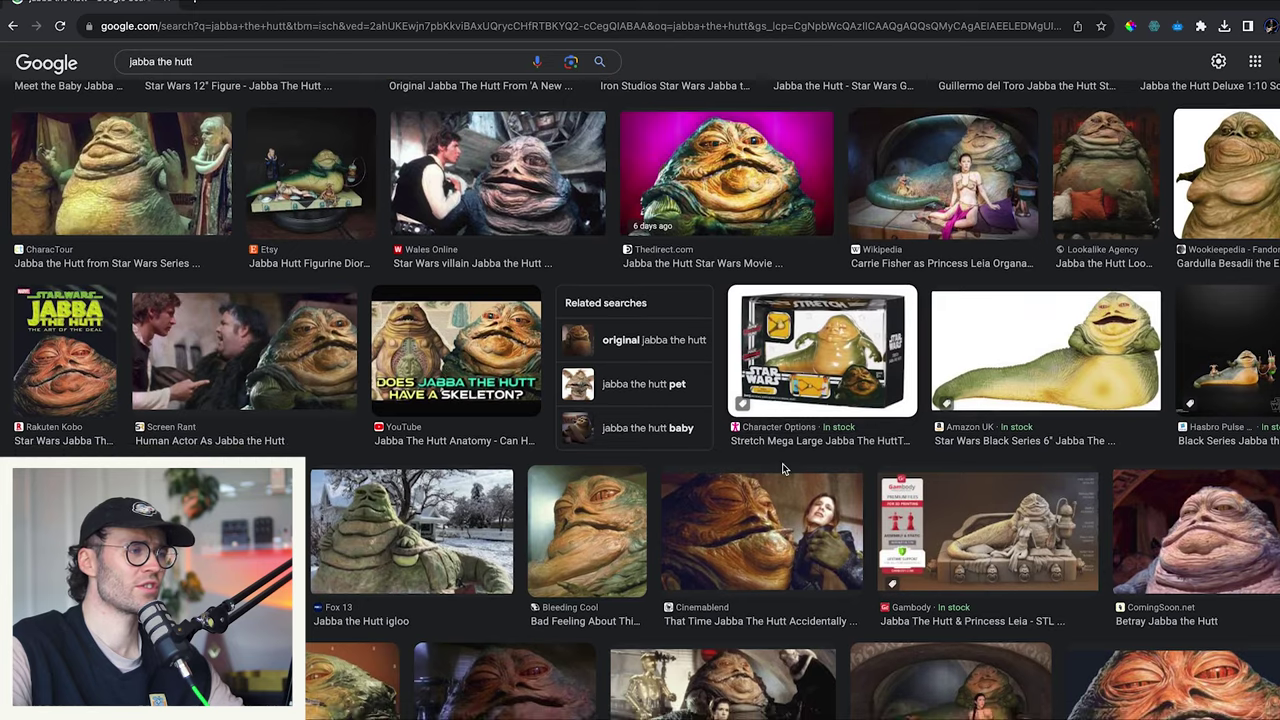
pyautogui.scroll(-3, 782, 463)
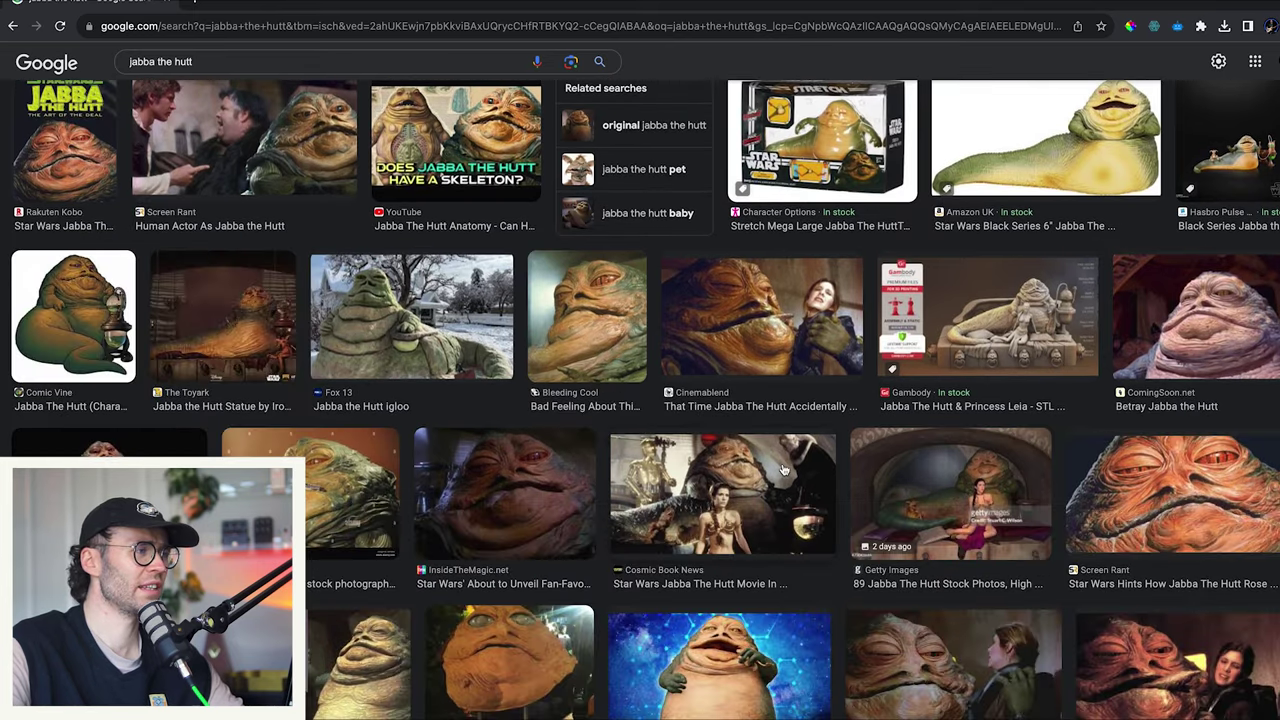
pyautogui.scroll(-2, 783, 470)
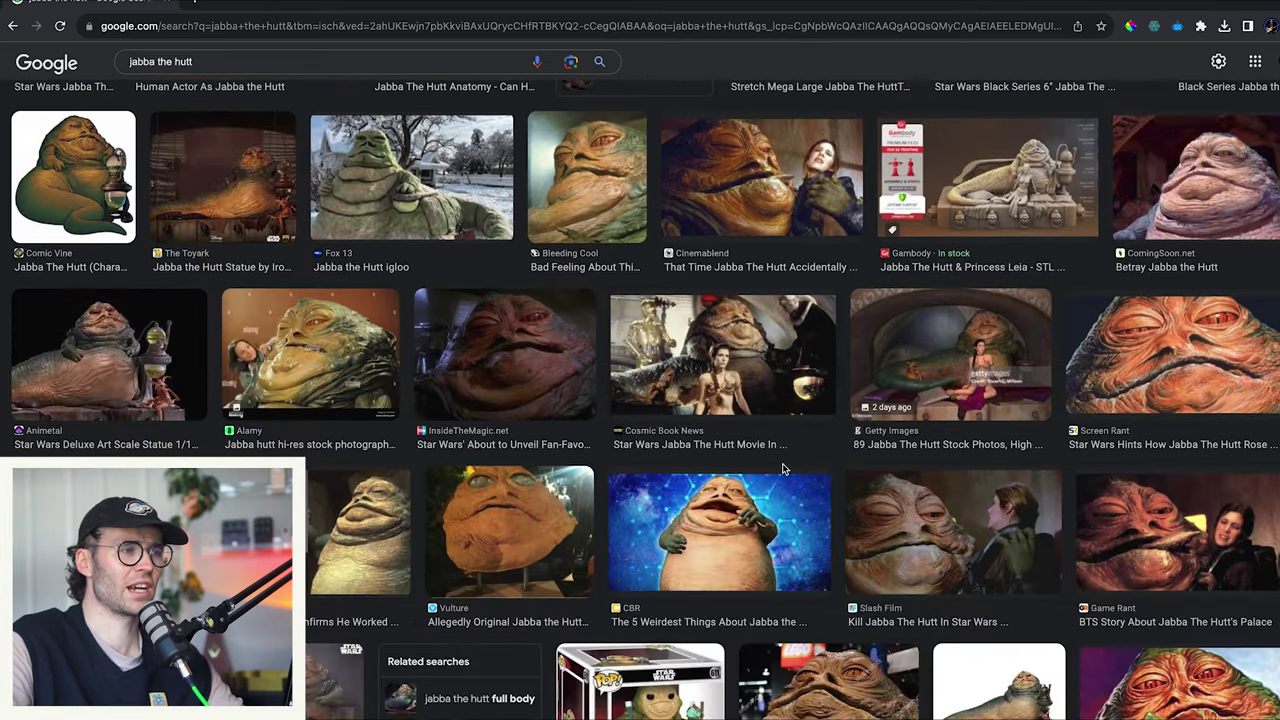
pyautogui.scroll(-2, 783, 470)
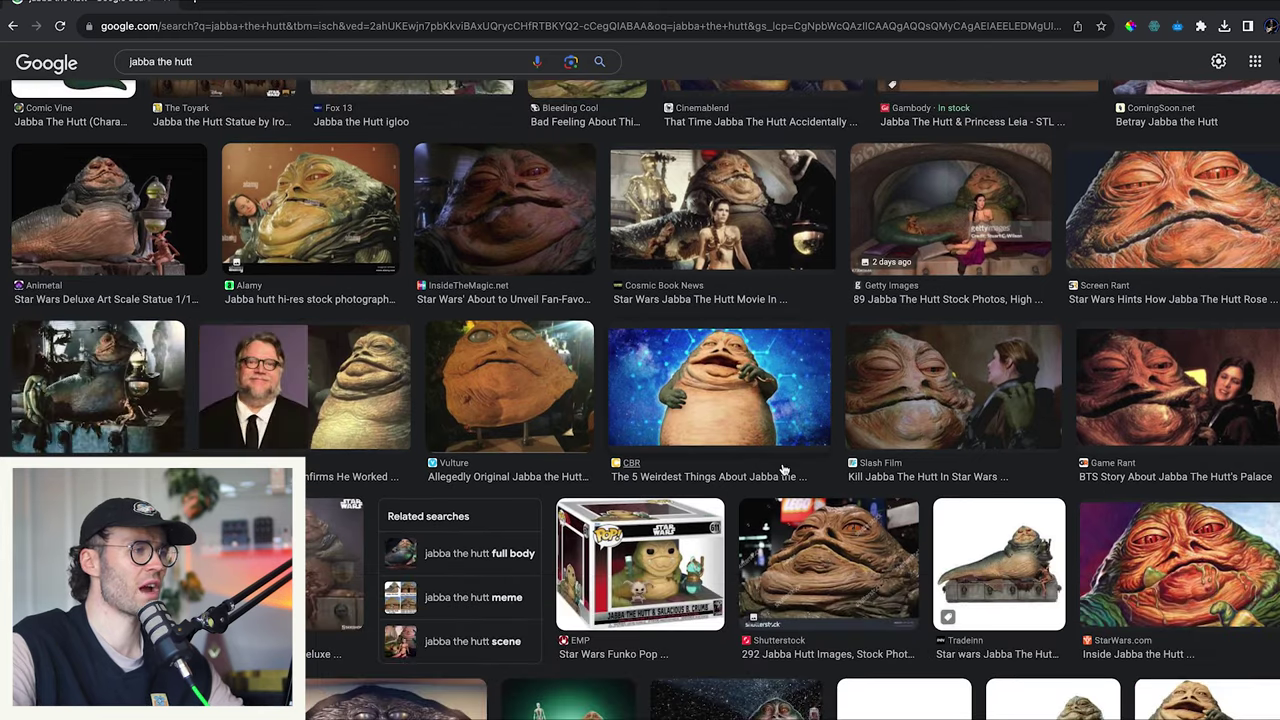
pyautogui.scroll(-8, 650, 512)
pyautogui.scroll(15, 650, 512)
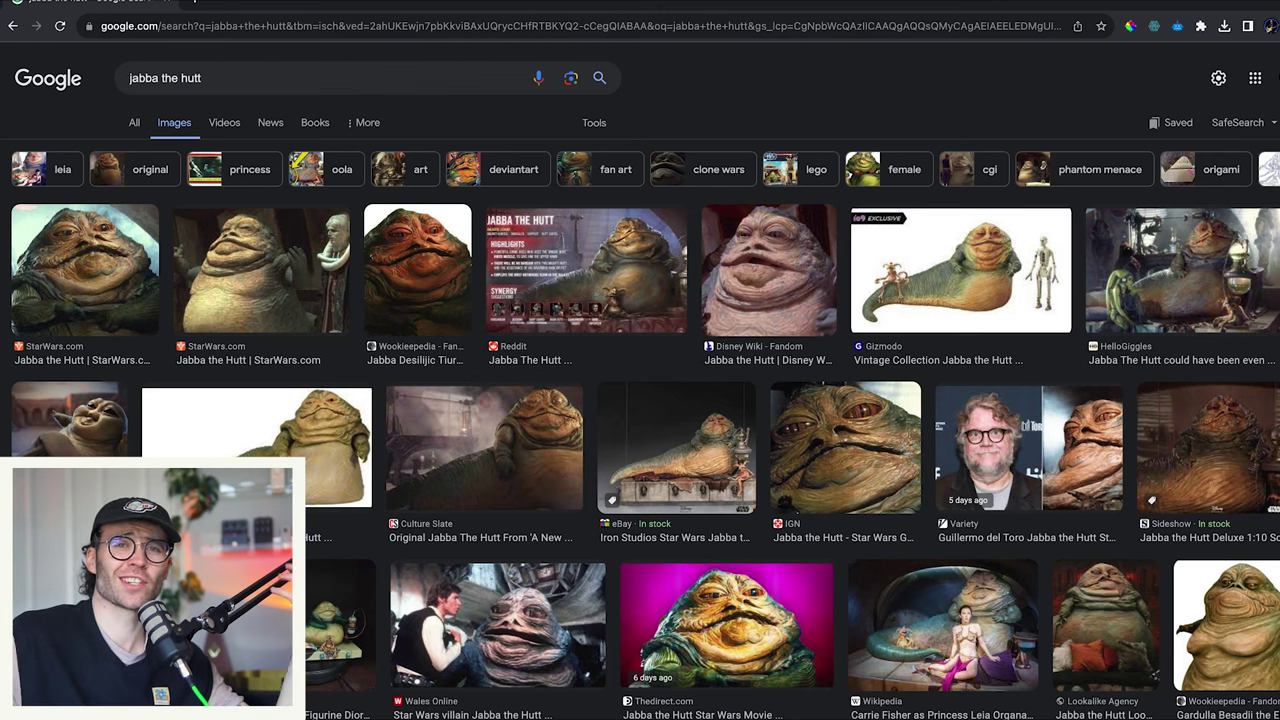
pyautogui.click(484, 448)
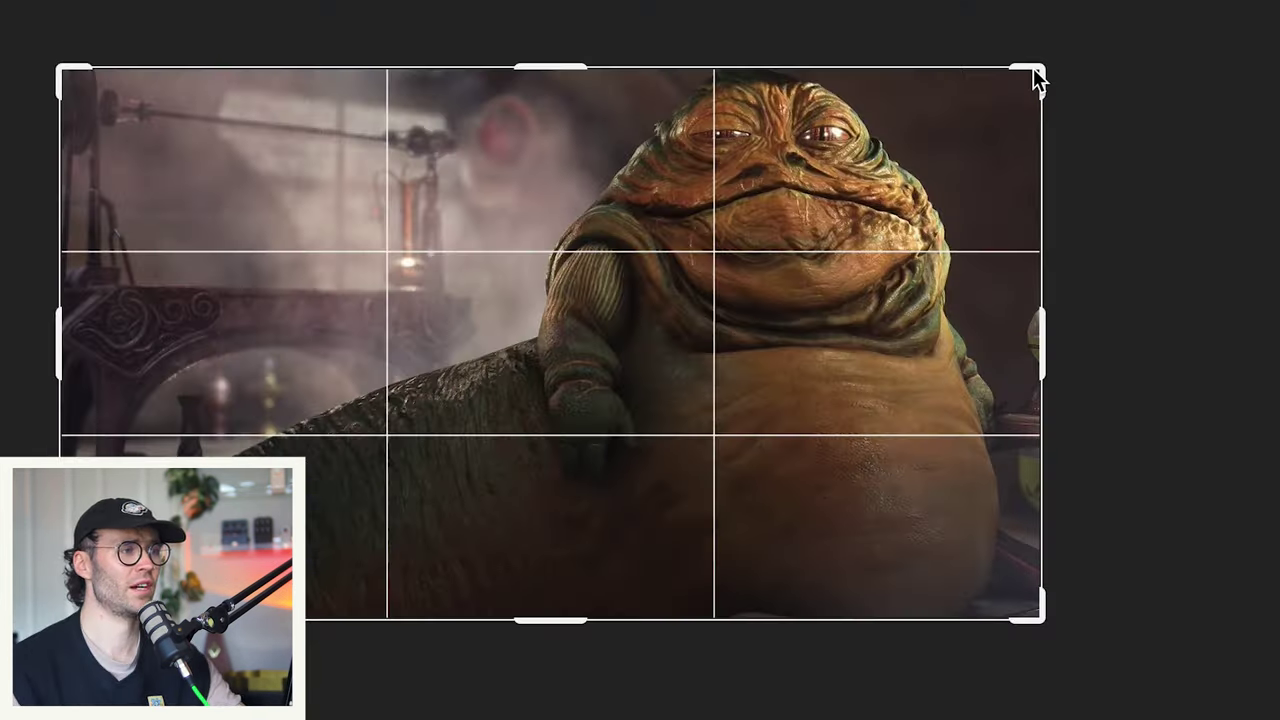
# Extend the Jabba picture's canvas upward and to the right with Generative Expand and go through the variations
pyautogui.moveTo(1034, 72); pyautogui.dragTo(1200, 23)
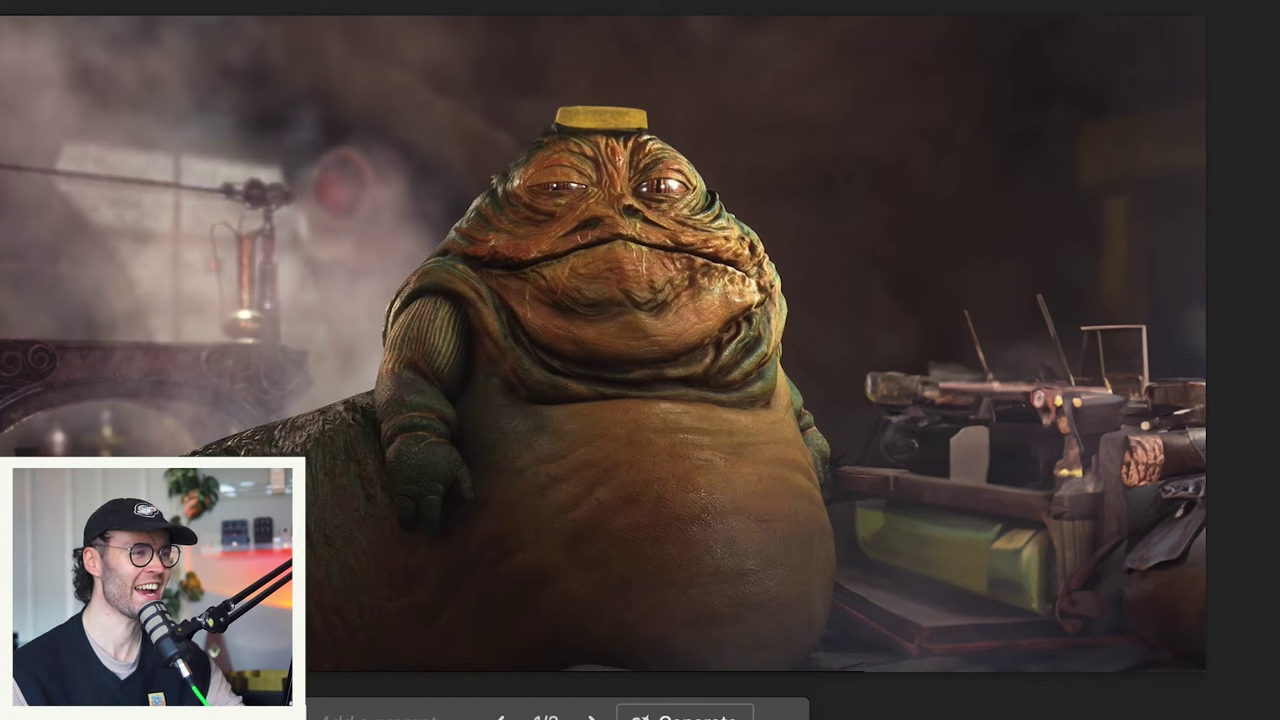
pyautogui.click(591, 716)
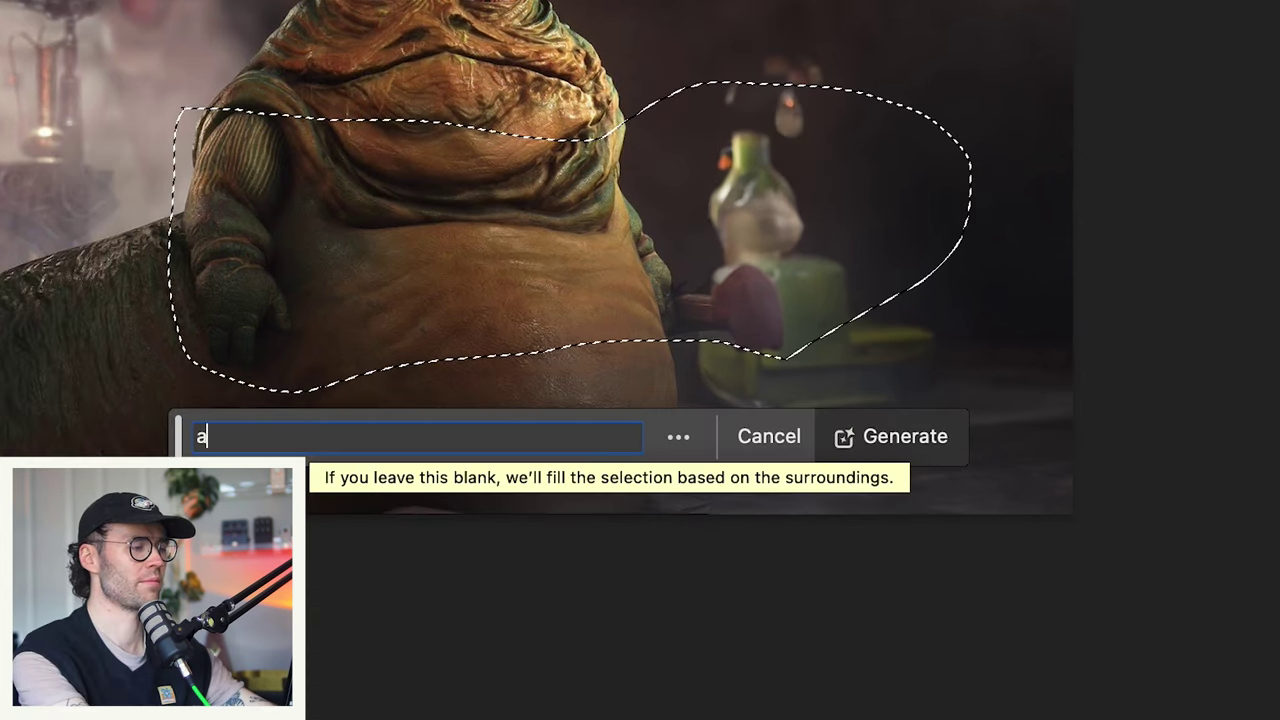
# Fill the selection across Jabba's body with the prompt "add bass guitar", compare the variations and keep the second
pyautogui.write('add bass guitar')
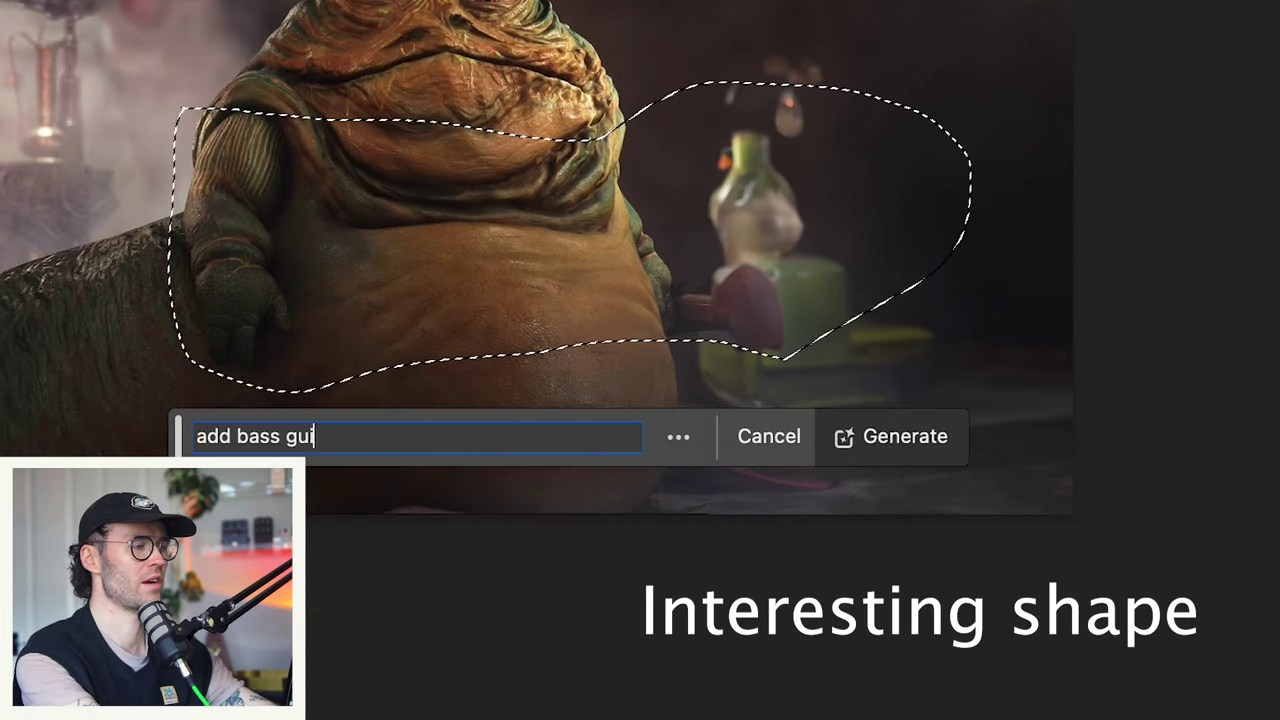
pyautogui.press('Return')
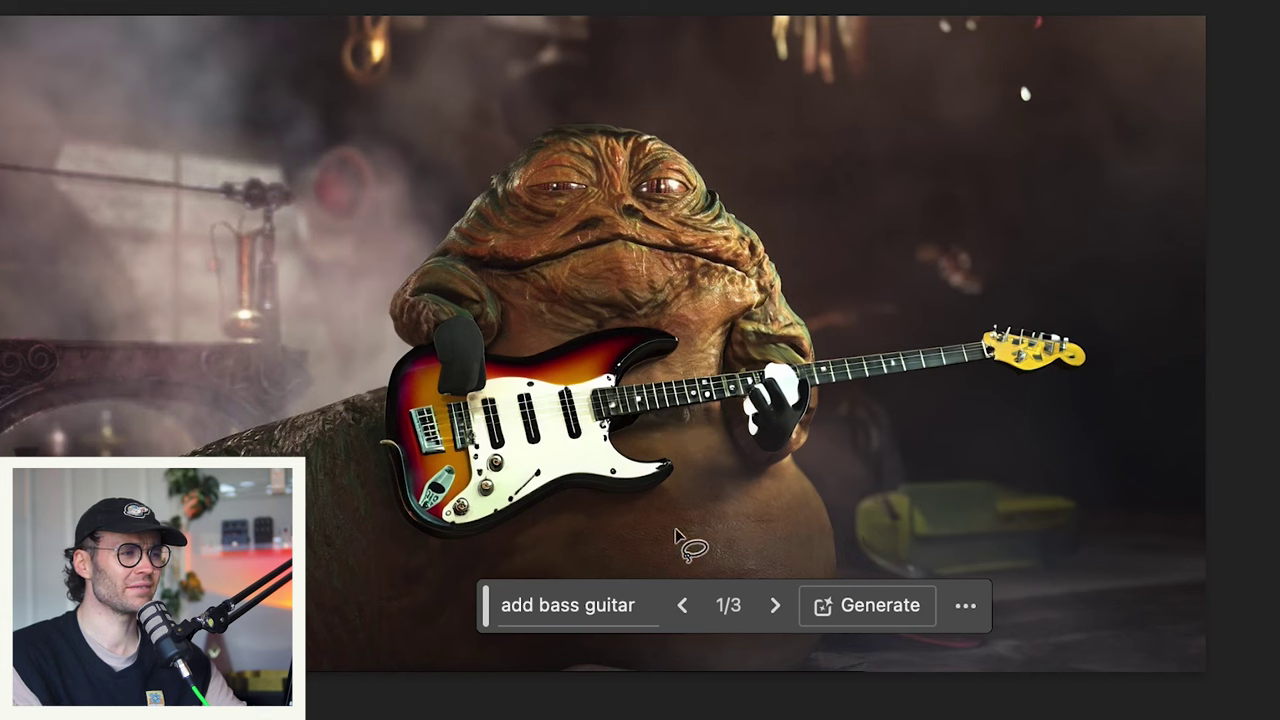
pyautogui.click(776, 606)
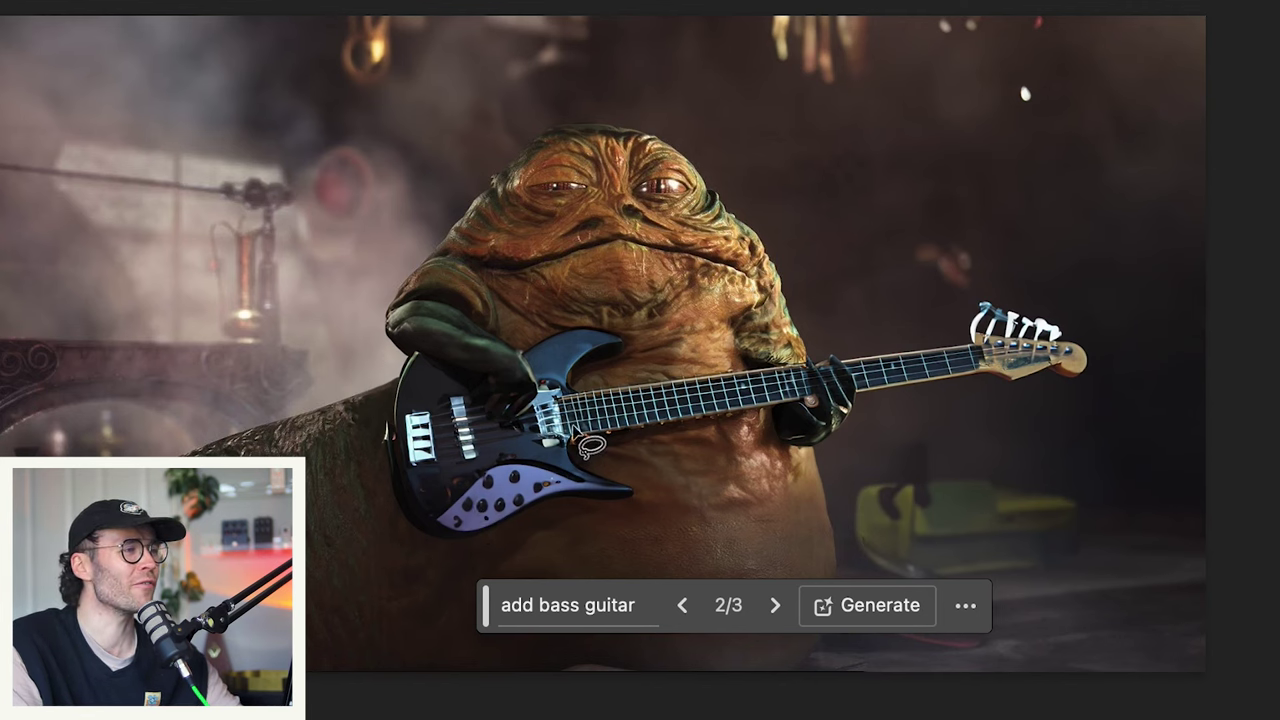
pyautogui.click(776, 607)
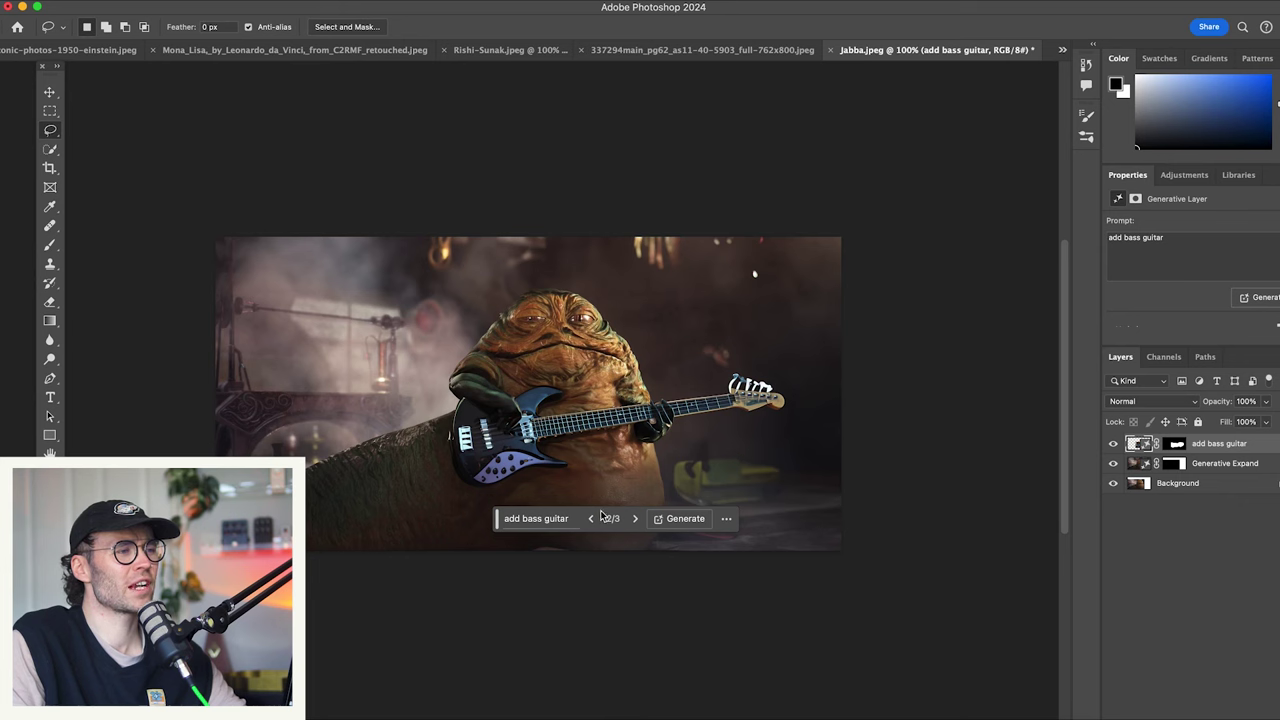
pyautogui.click(637, 520)
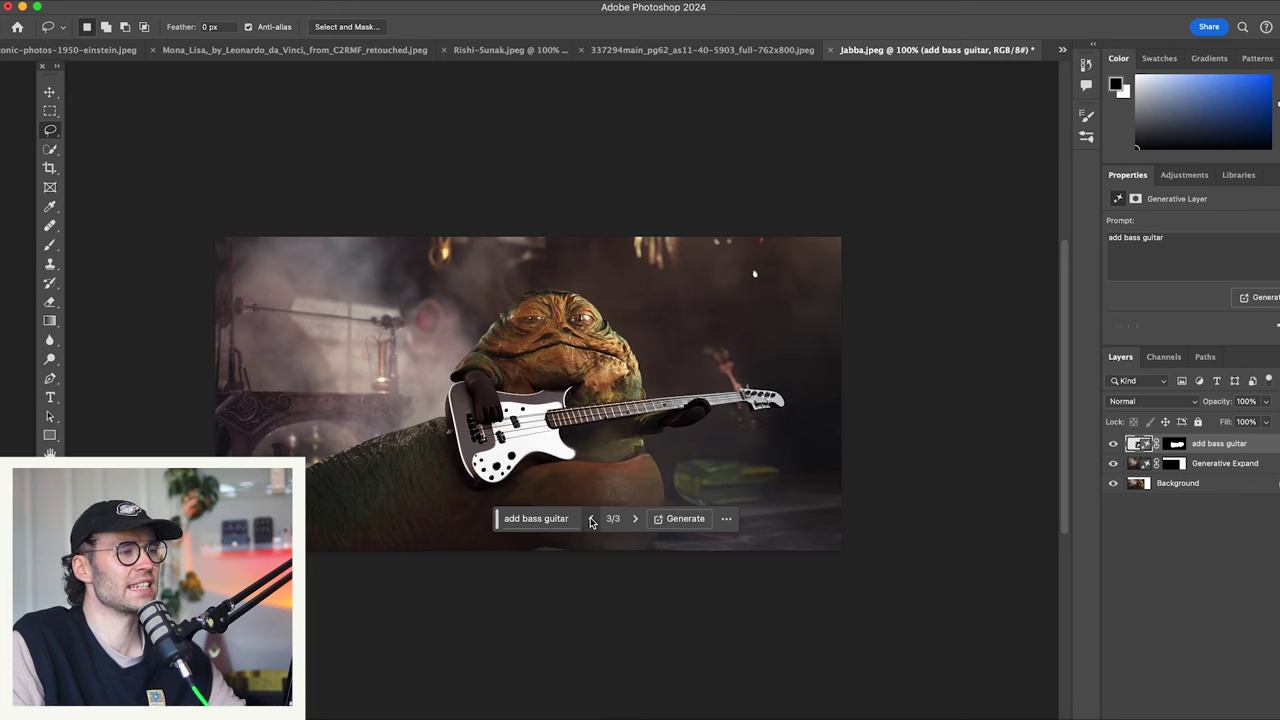
pyautogui.click(591, 519)
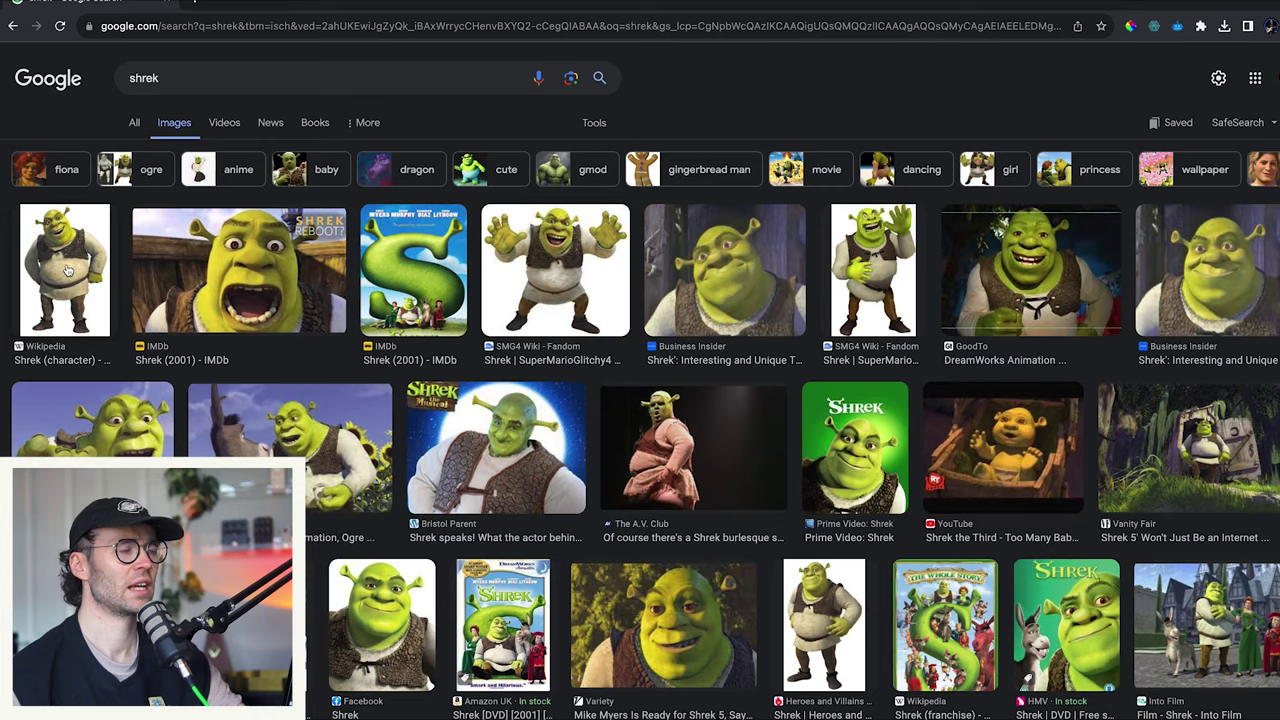
# Pick the picture of Shrek in the outhouse doorway from the image results and browse its "add bass guitar" Generative Fill variations
pyautogui.click(67, 270)
pyautogui.scroll(-5, 640, 412)
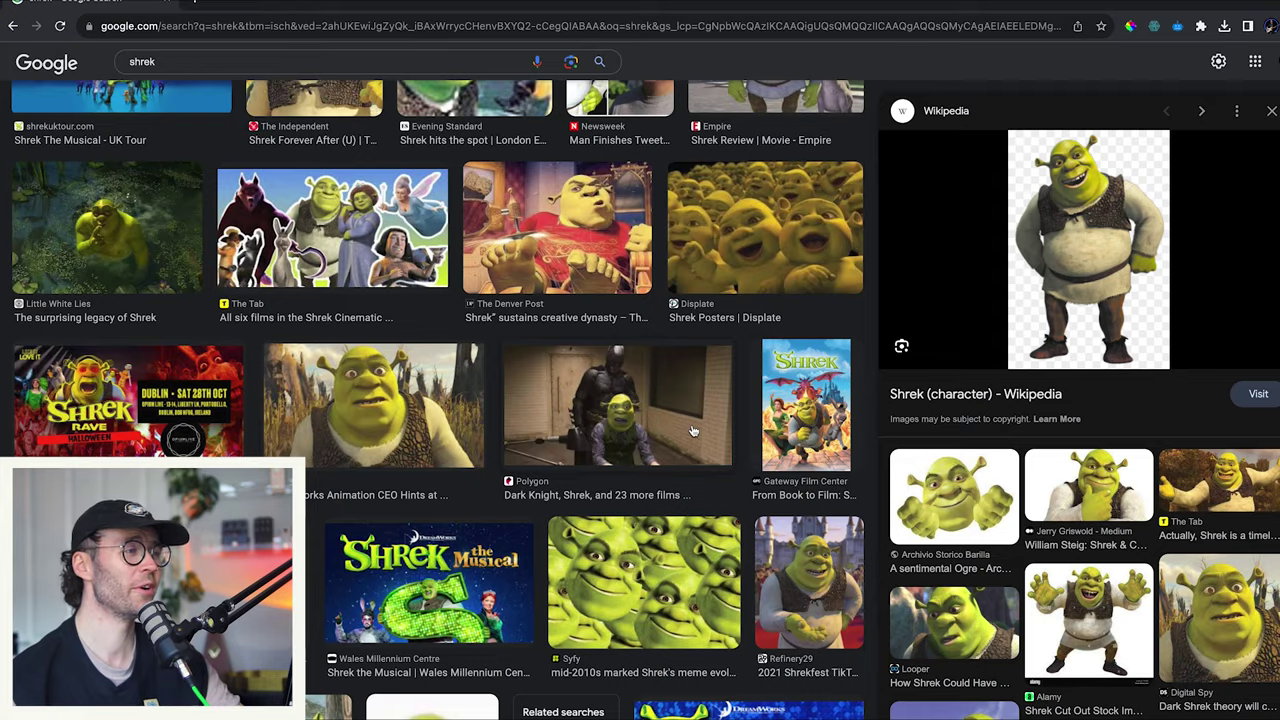
pyautogui.scroll(-3, 692, 431)
pyautogui.click(767, 510)
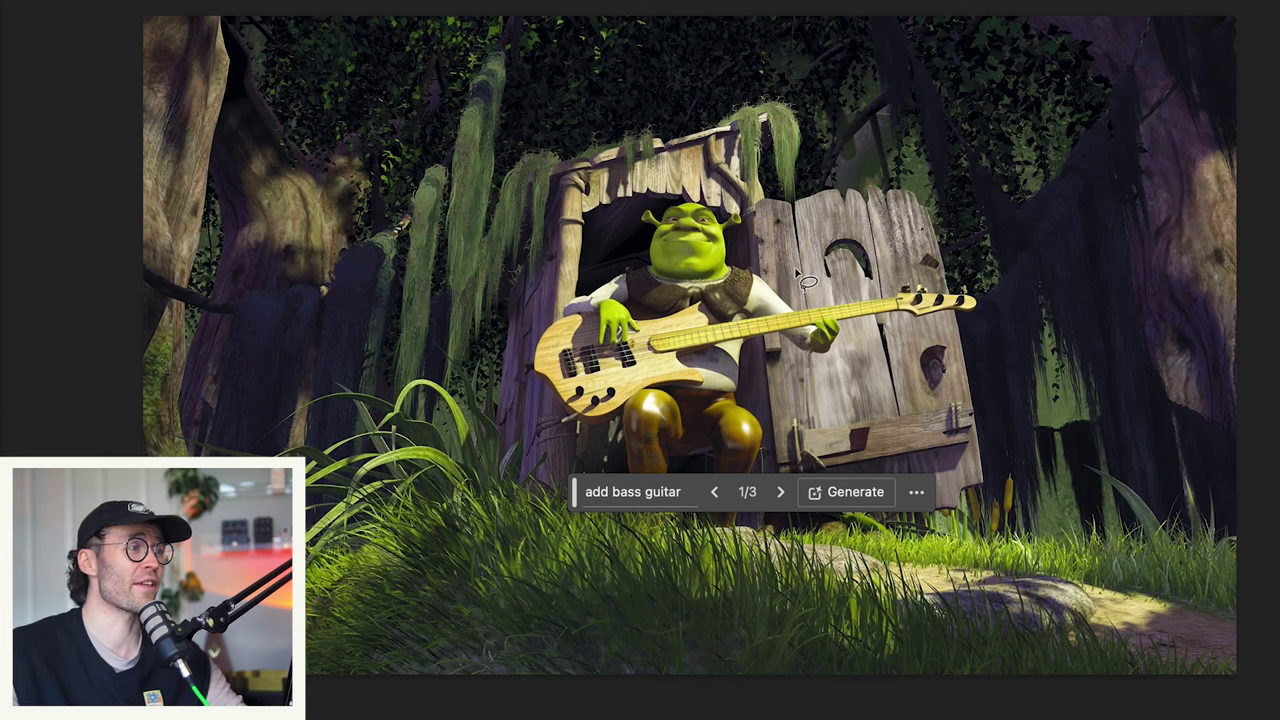
pyautogui.click(1067, 636)
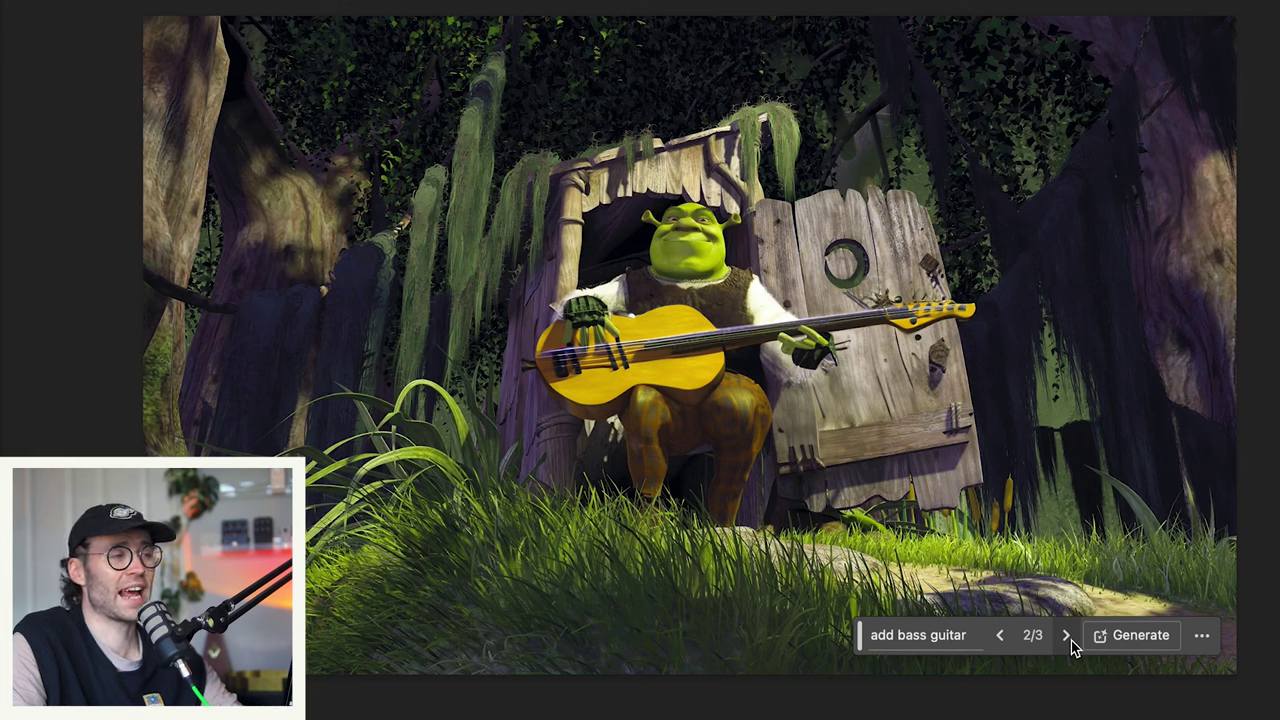
# Go through the remaining "add bass guitar" variations on the Shrek picture
pyautogui.click(1067, 636)
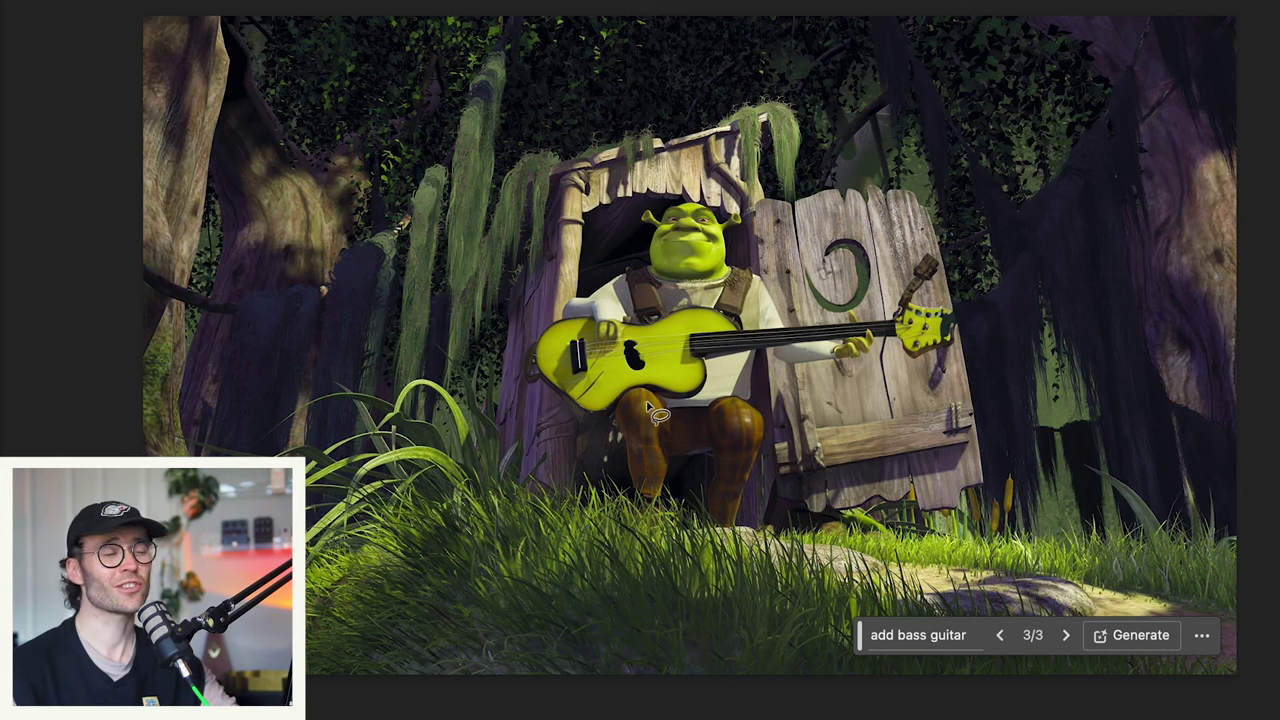
pyautogui.click(1067, 637)
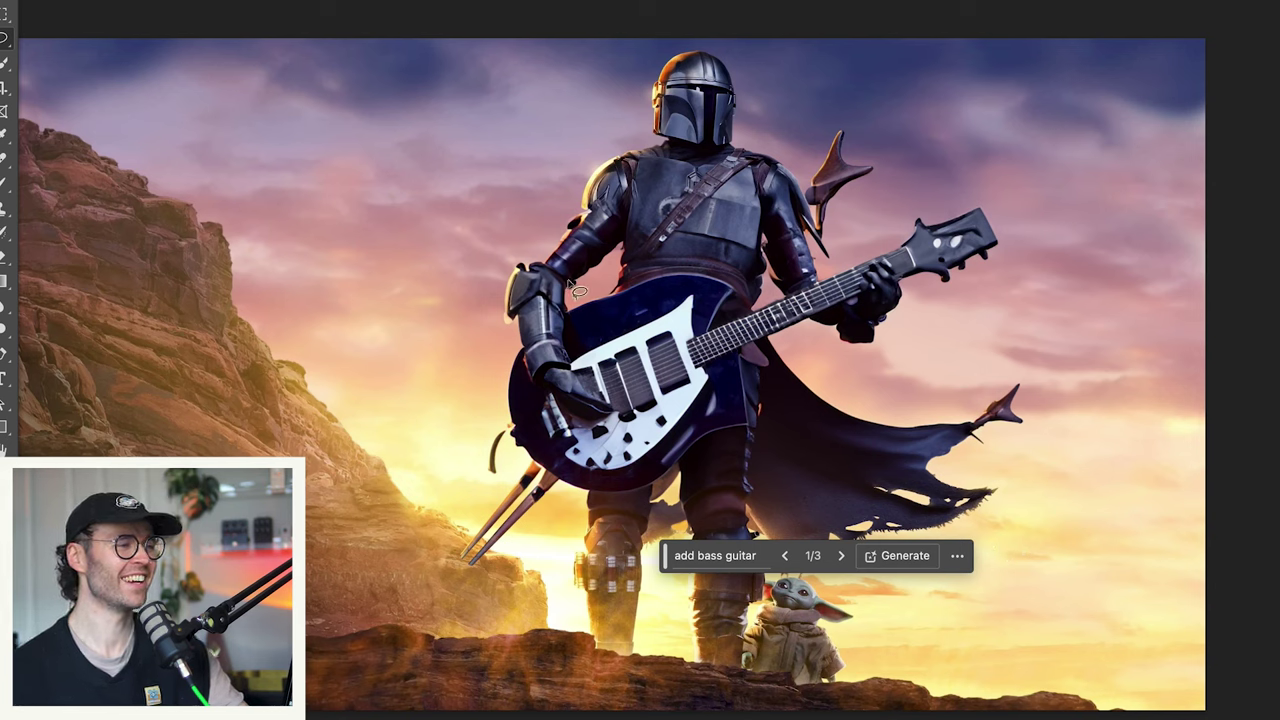
# Compare the bass guitar variations on the Mandalorian picture and undo the fill
pyautogui.click(843, 557)
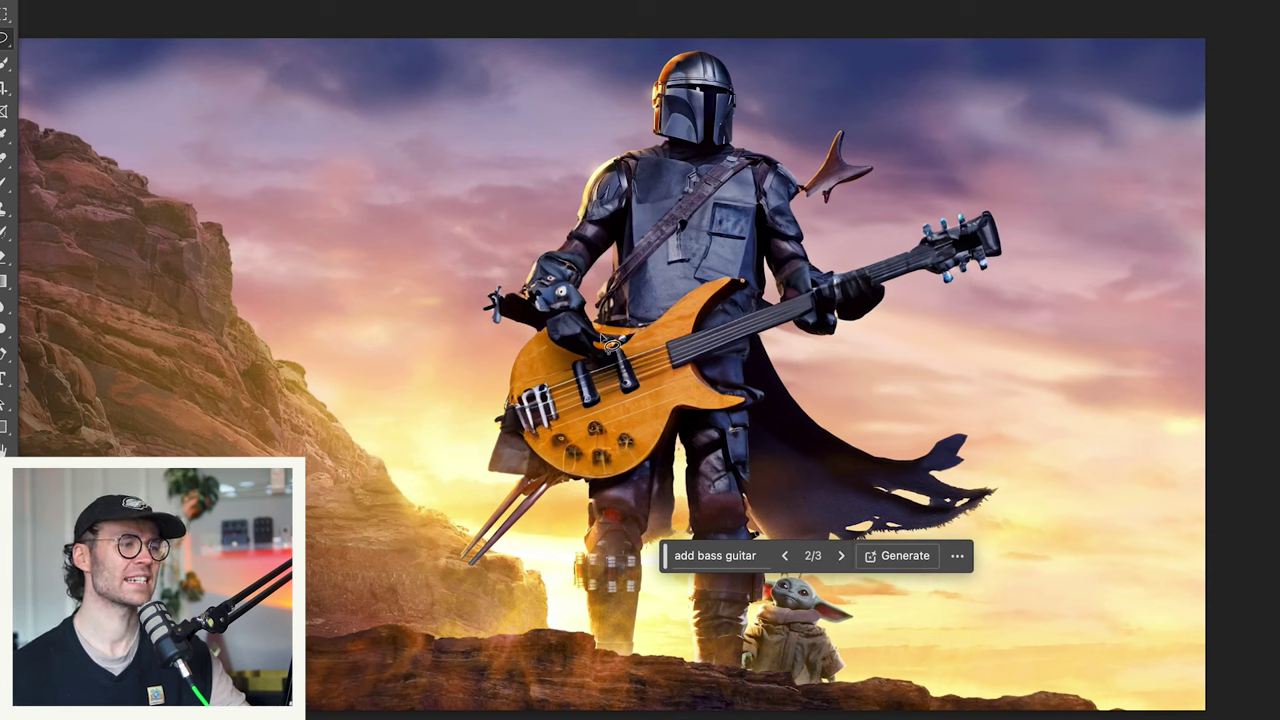
pyautogui.click(841, 556)
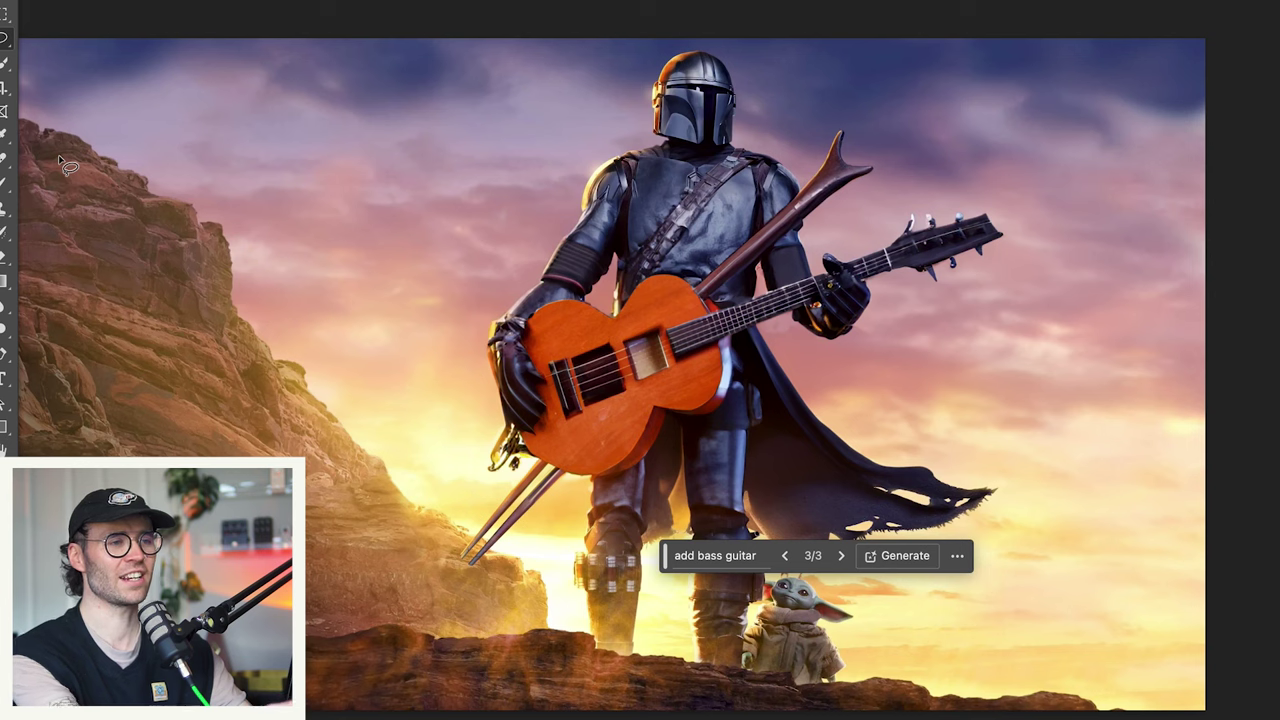
pyautogui.hotkey('ctrl', 'z')
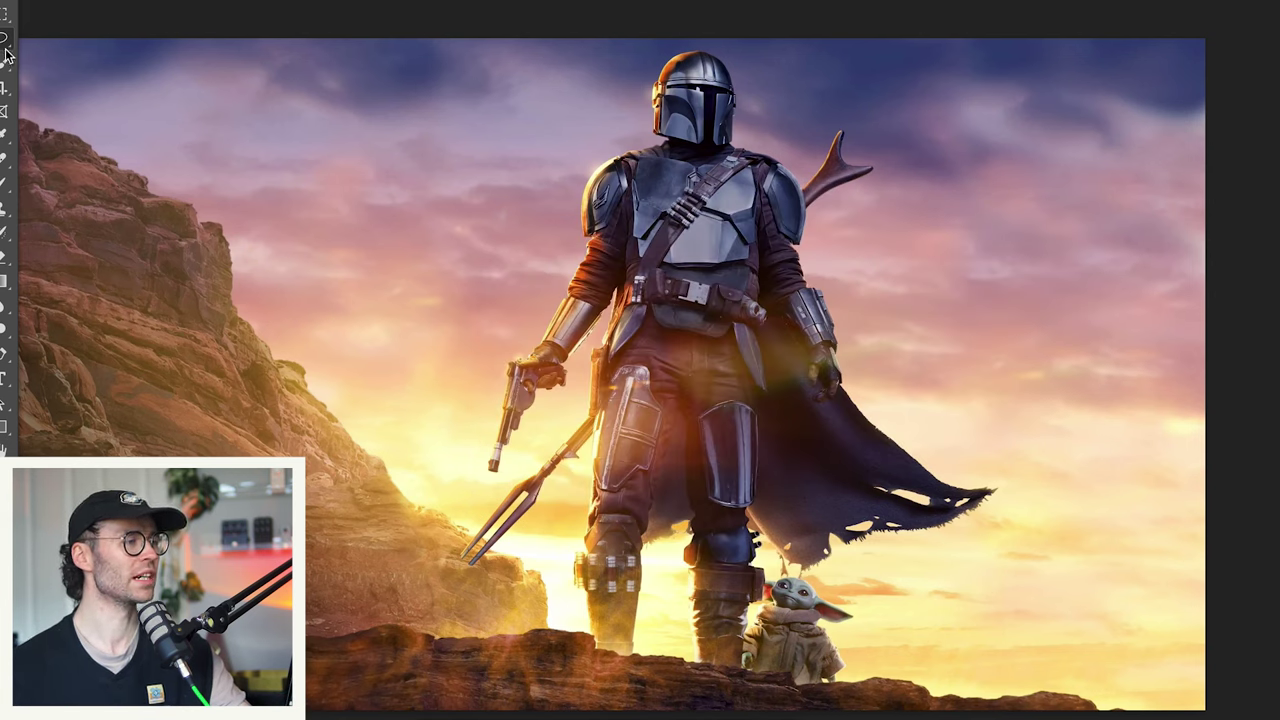
# Outline a slanted guitar-shaped area across the Mandalorian's waist, fill it with the prompt "add bass guitar" and go through the variations
pyautogui.moveTo(560, 302); pyautogui.dragTo(498, 335)
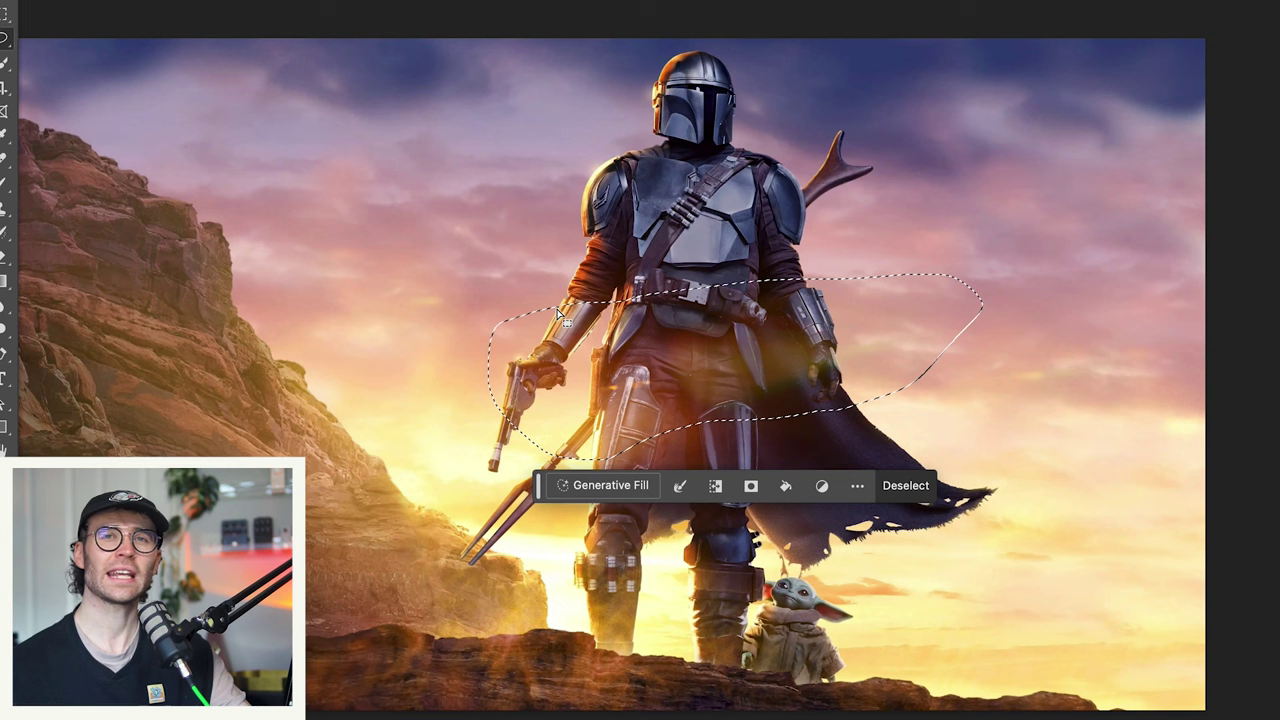
pyautogui.click(599, 486)
pyautogui.write('and')
pyautogui.click(920, 486)
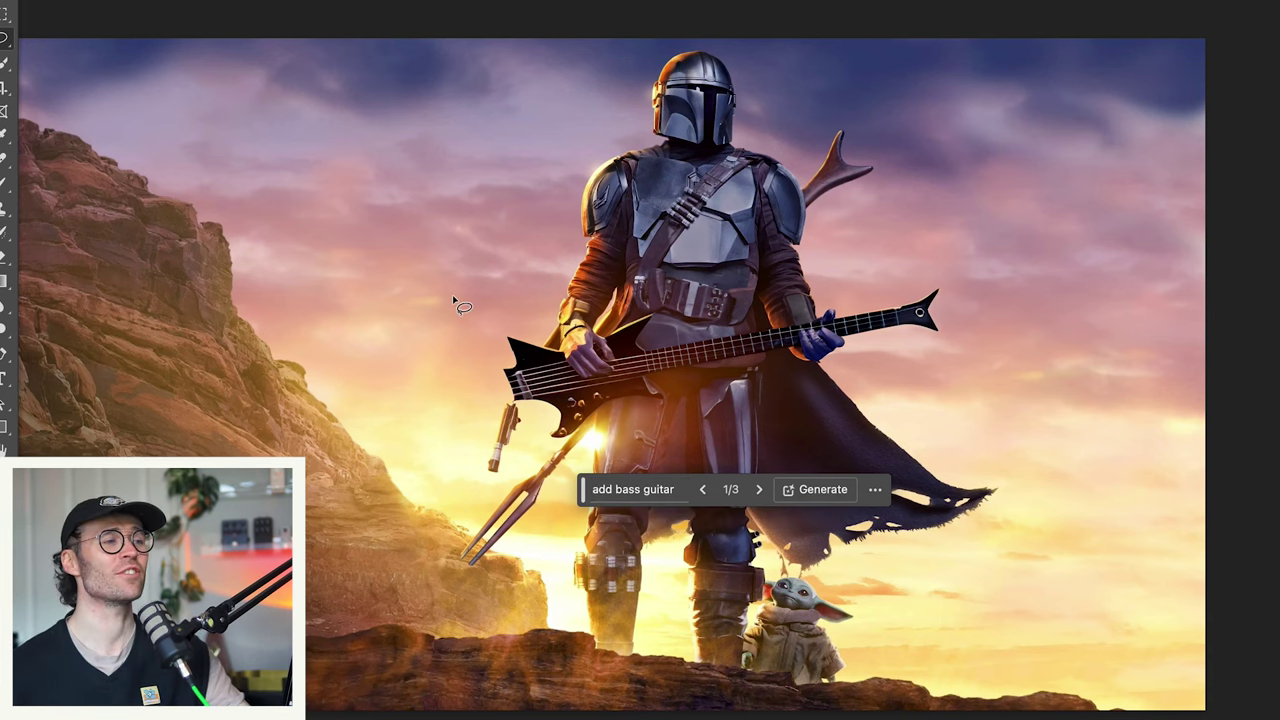
pyautogui.click(759, 490)
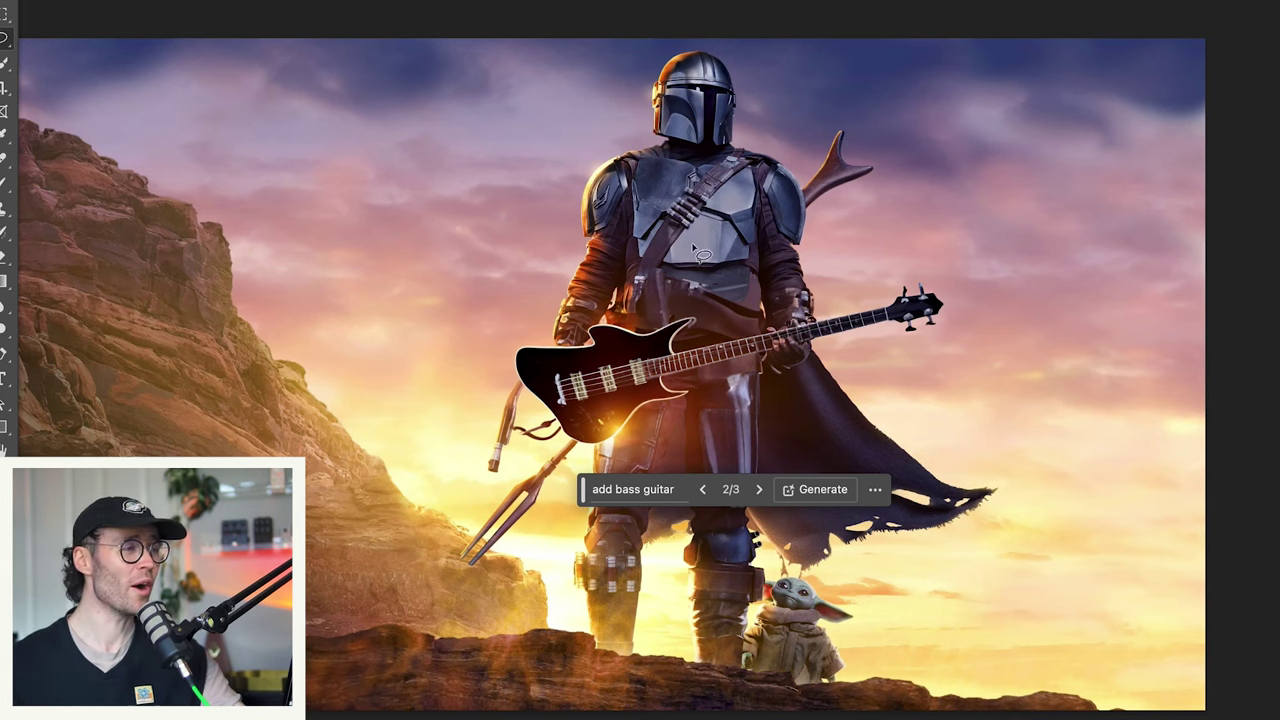
pyautogui.click(758, 489)
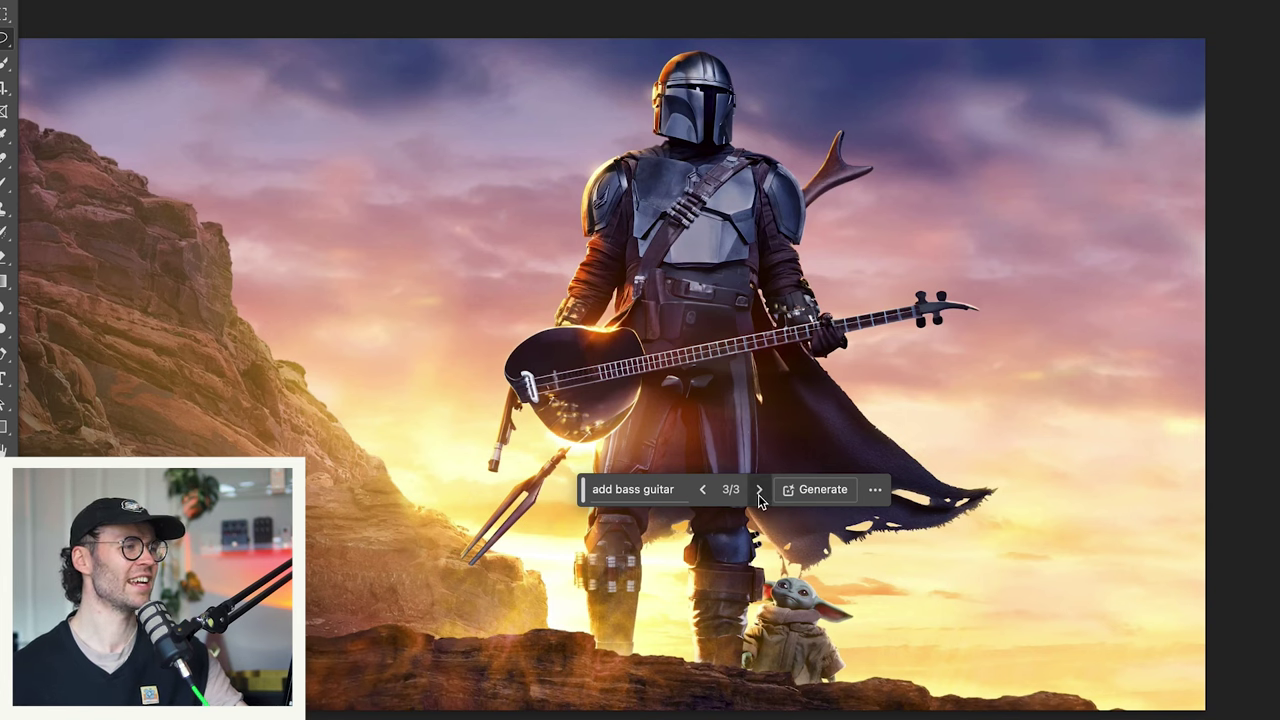
pyautogui.click(758, 491)
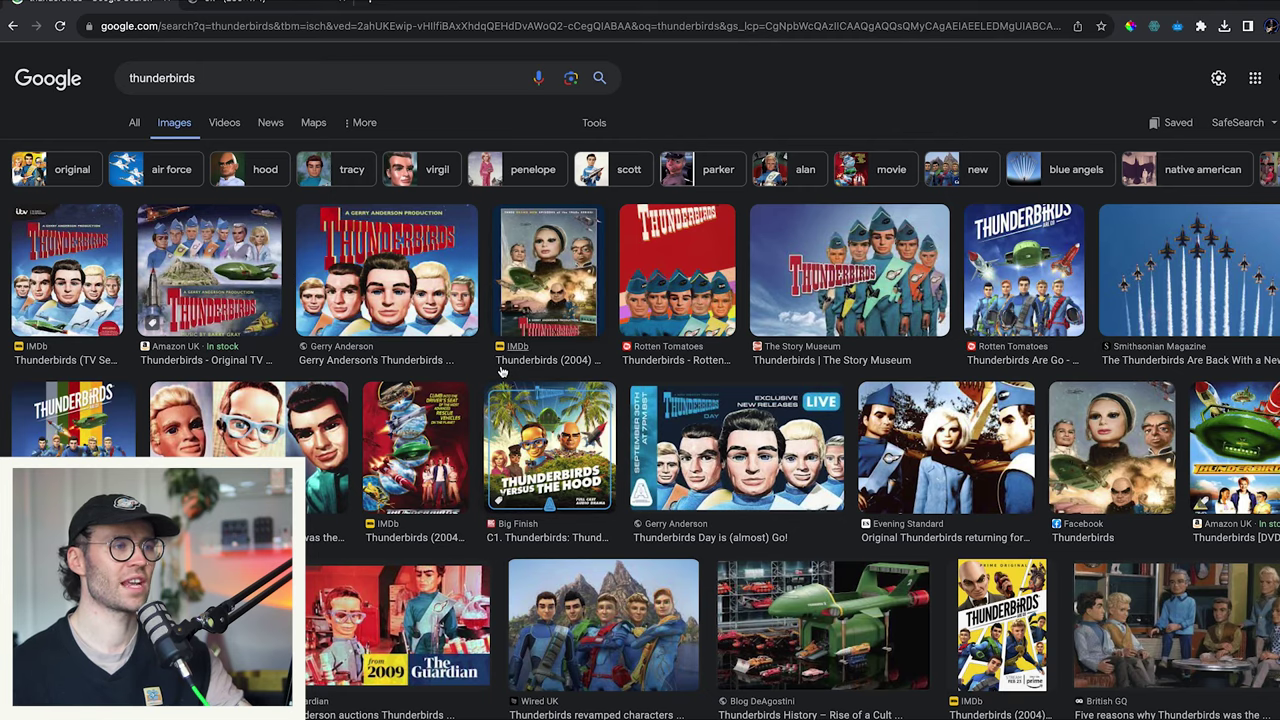
# Browse the Thunderbirds image results and save the Digital Spy portrait of Virgil Tracy
pyautogui.scroll(-3, 743, 301)
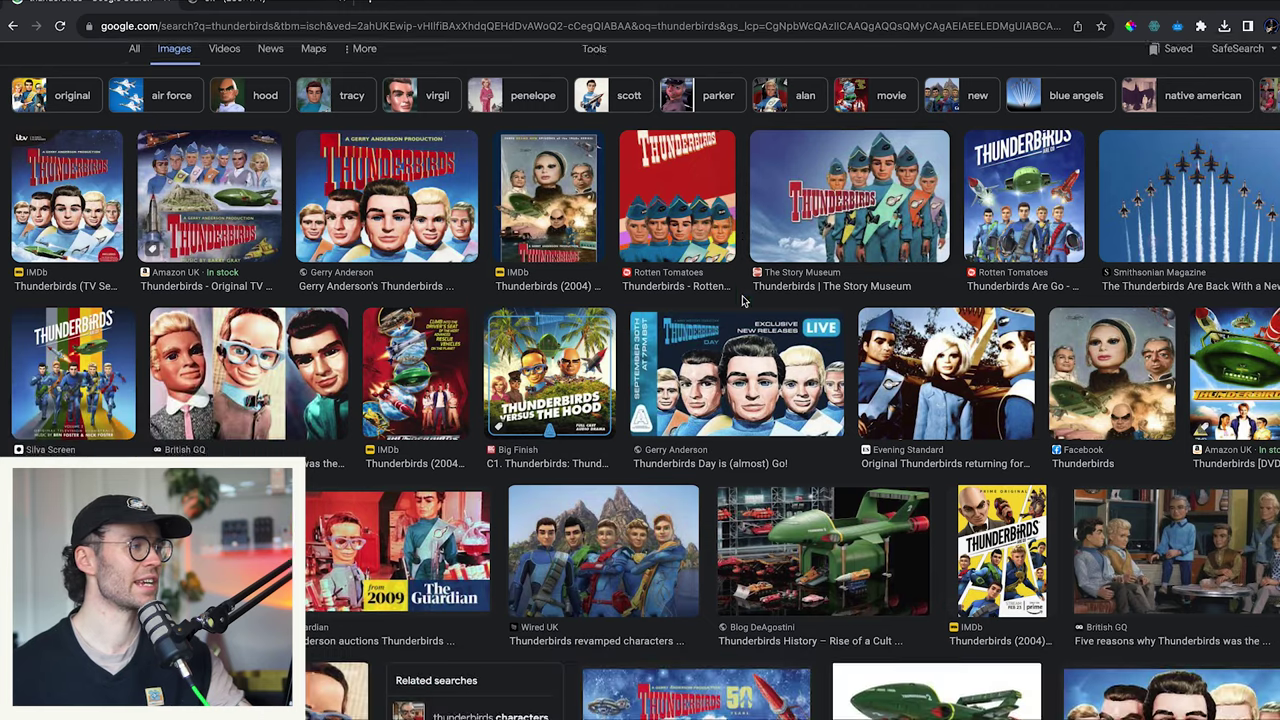
pyautogui.scroll(-4, 333, 286)
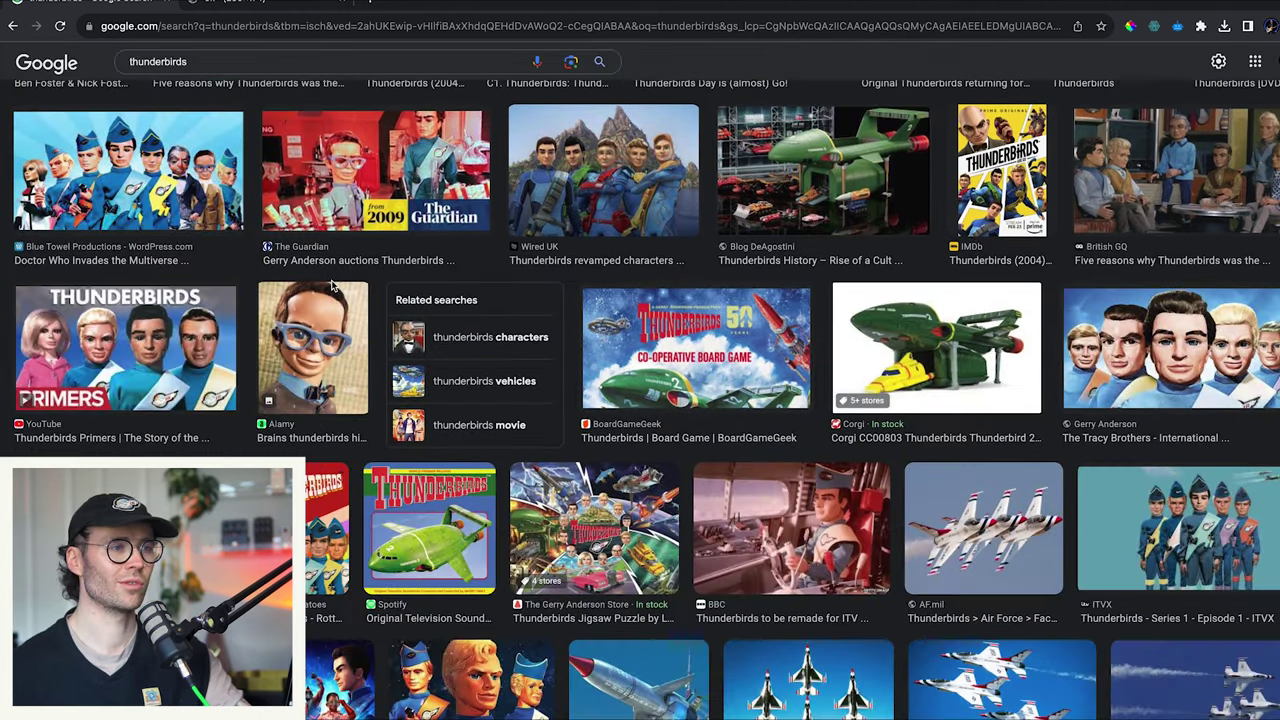
pyautogui.scroll(-5, 333, 286)
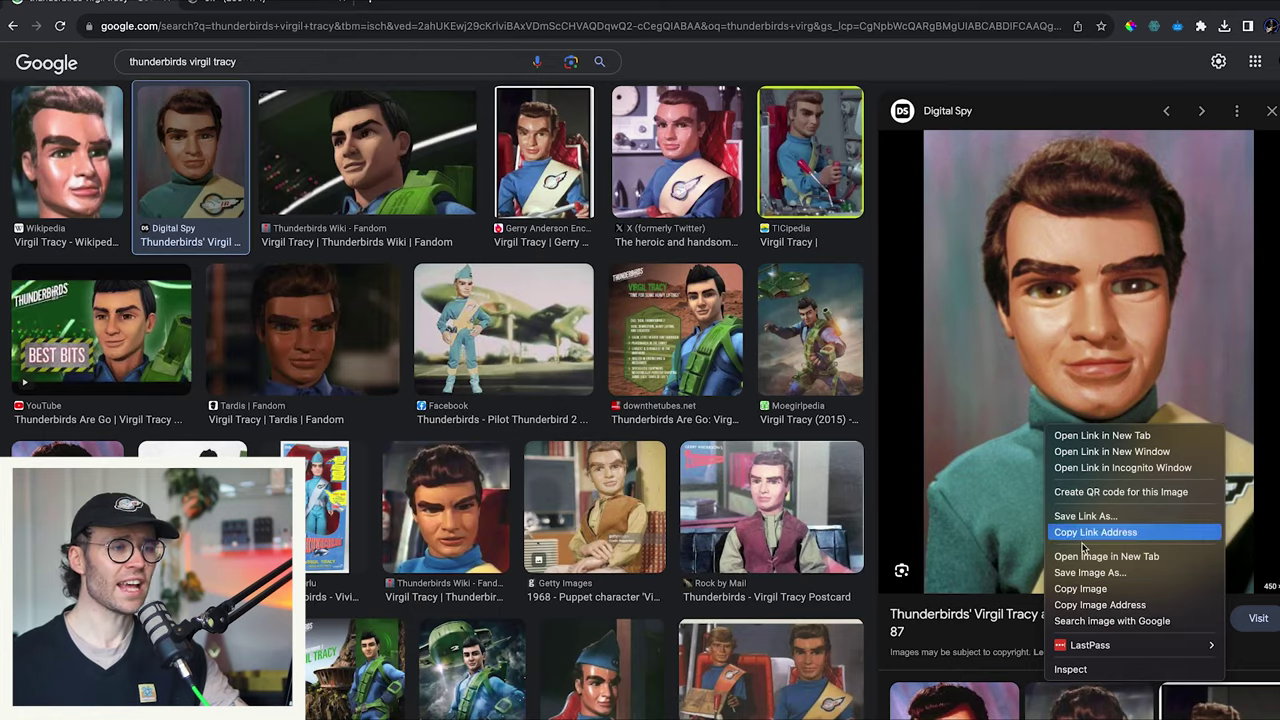
pyautogui.click(1082, 574)
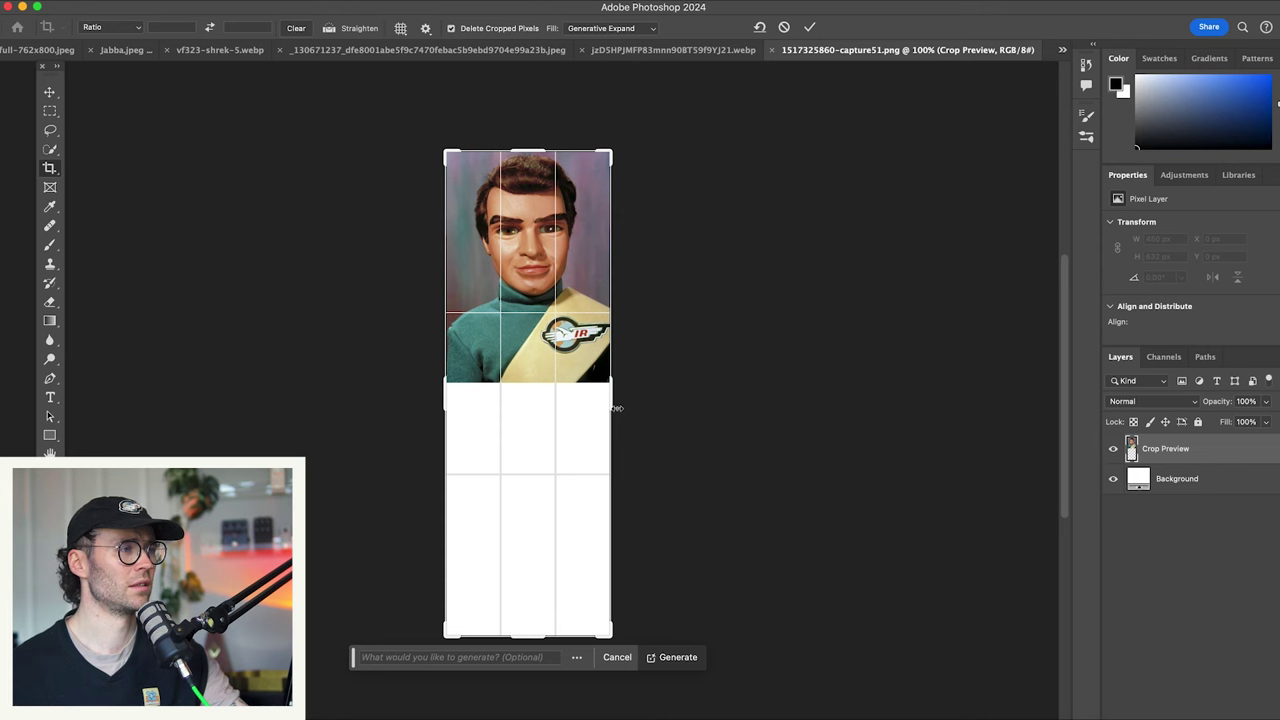
# Widen the Virgil Tracy picture's canvas on both sides, apply Generative Expand and go through the variations
pyautogui.moveTo(594, 407); pyautogui.dragTo(634, 407)
pyautogui.moveTo(427, 400); pyautogui.dragTo(390, 402)
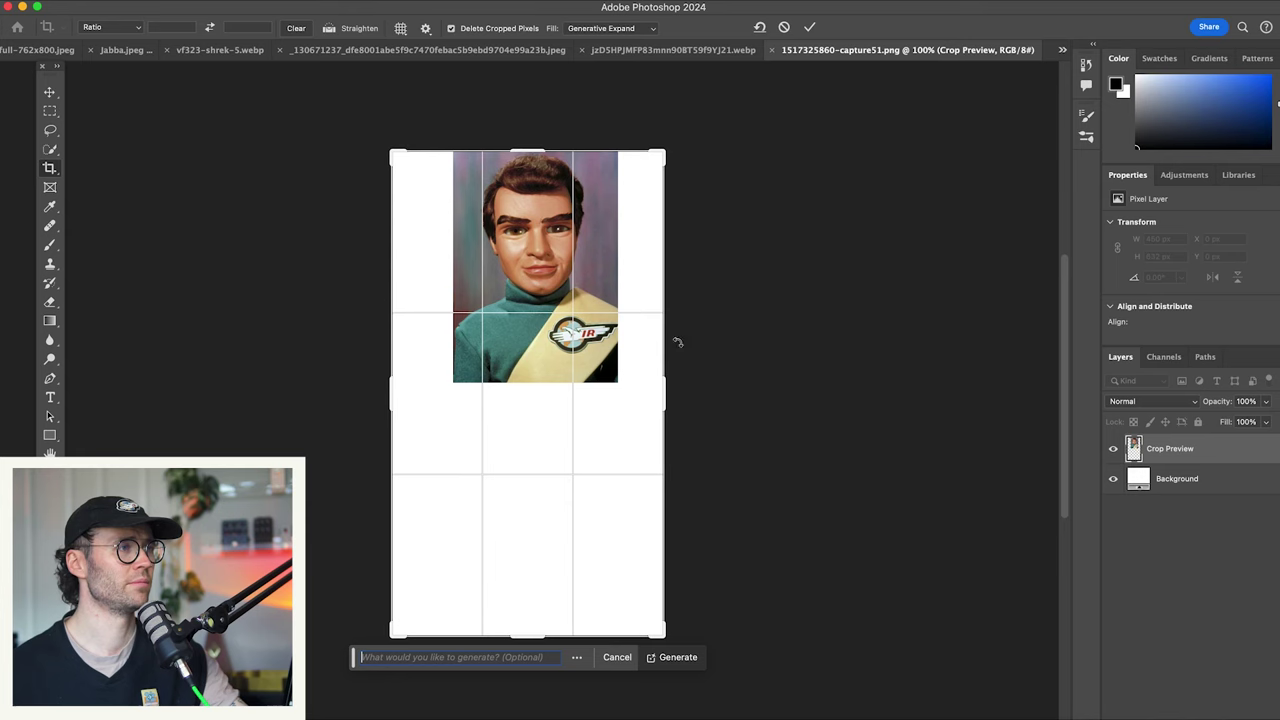
pyautogui.click(810, 28)
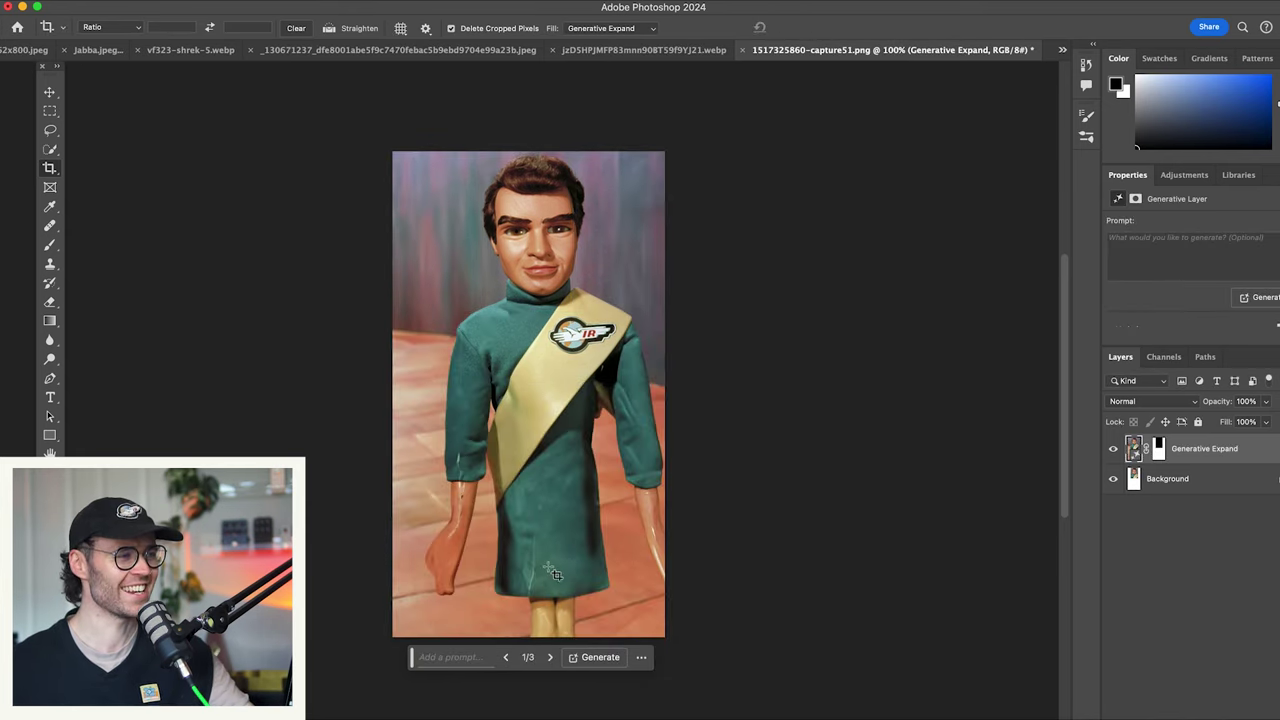
pyautogui.click(550, 659)
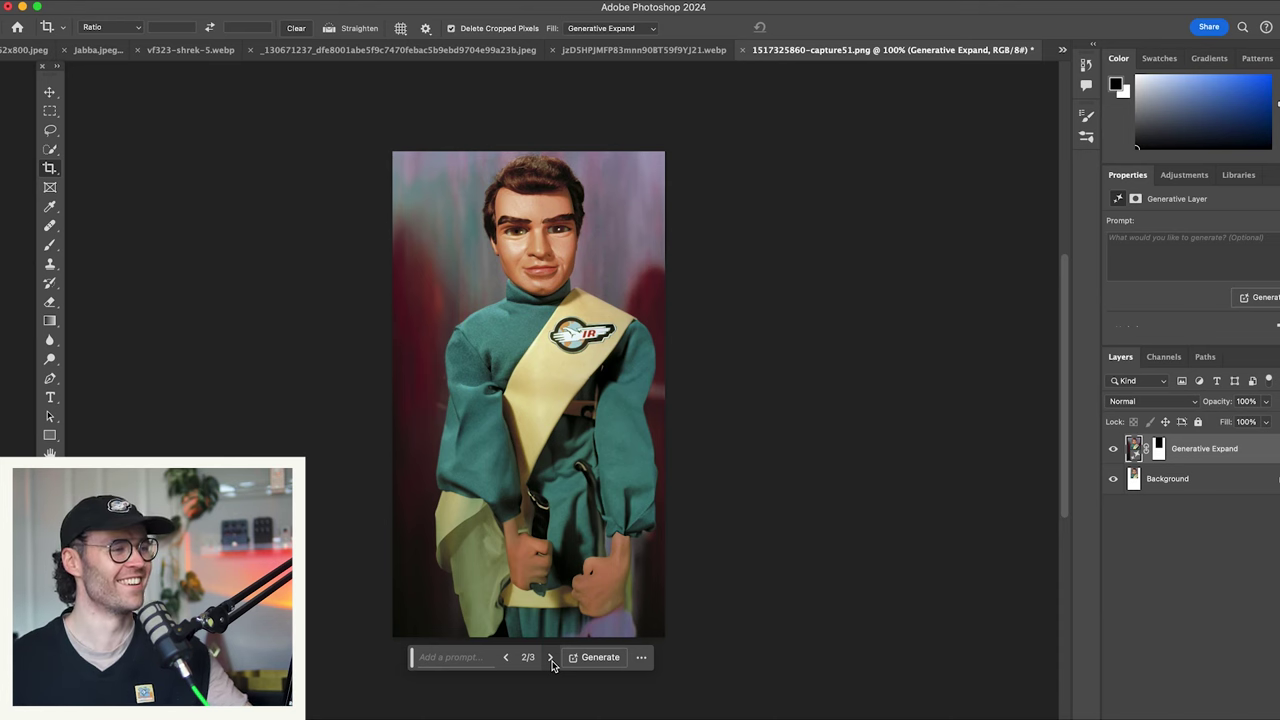
pyautogui.click(550, 659)
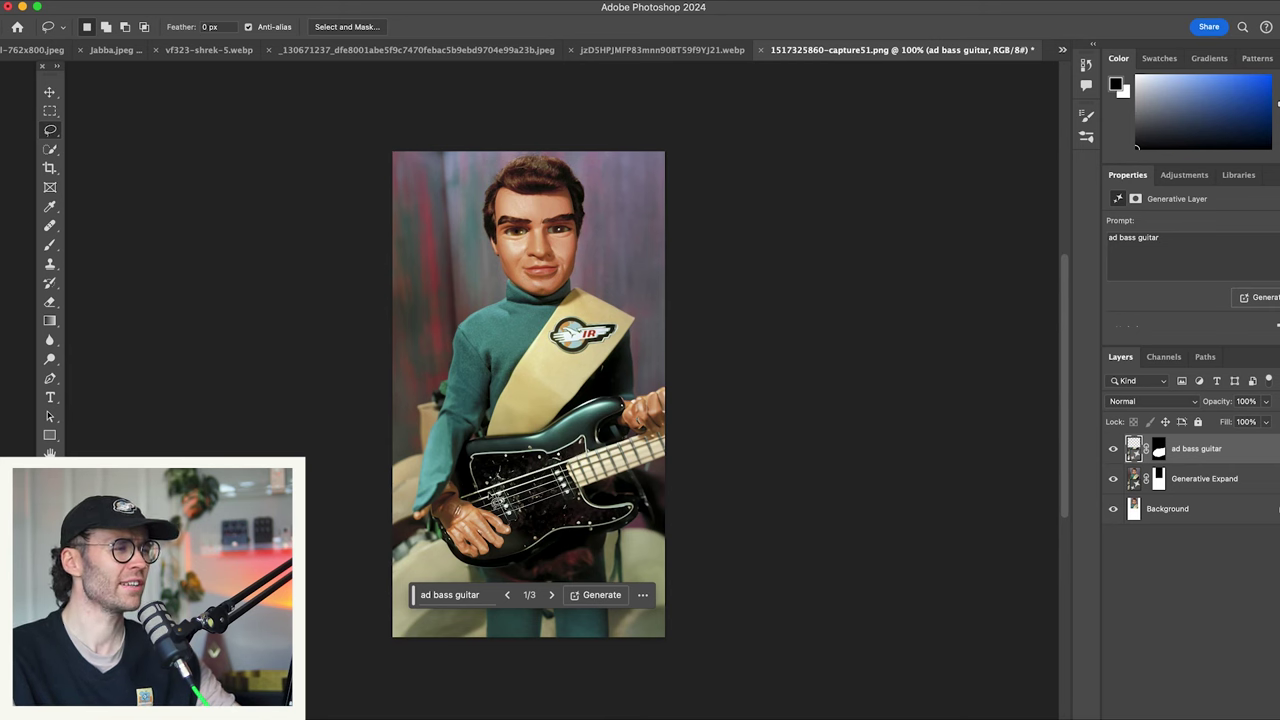
# Compare the guitar variations on Virgil Tracy, regenerate the fill with the prompt "add bass guitar" and go through the new ones
pyautogui.click(553, 597)
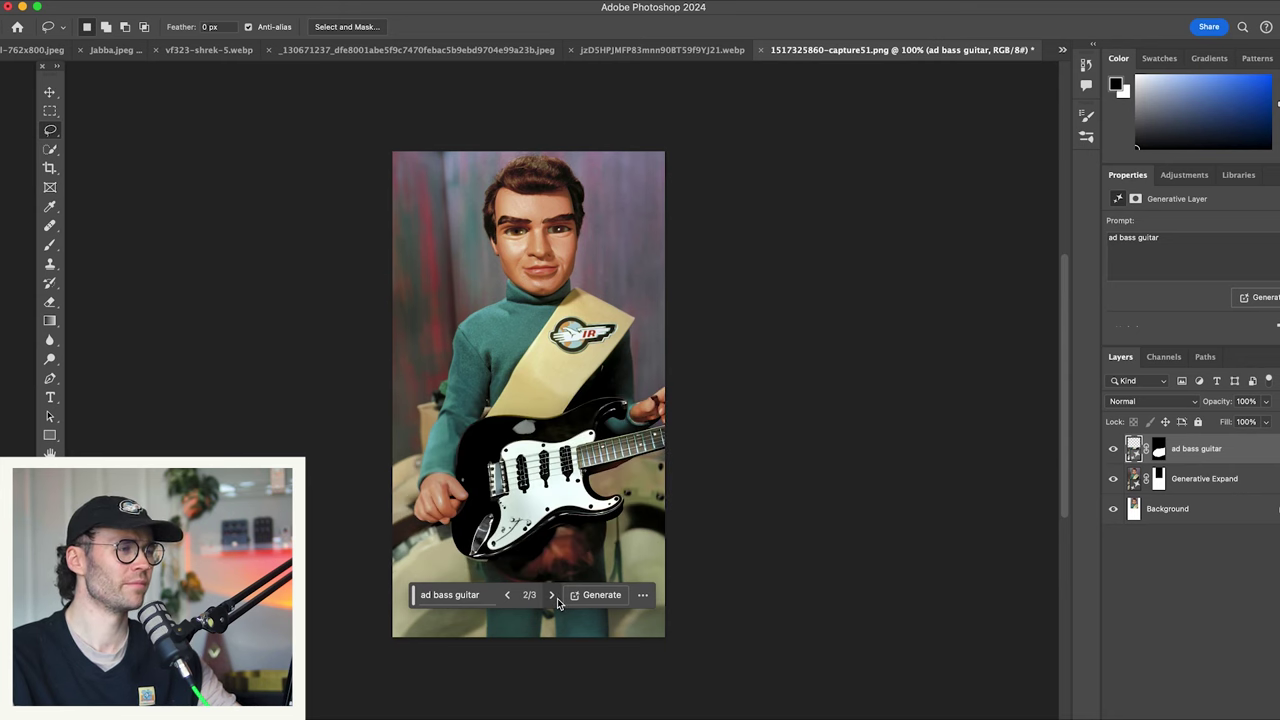
pyautogui.click(553, 597)
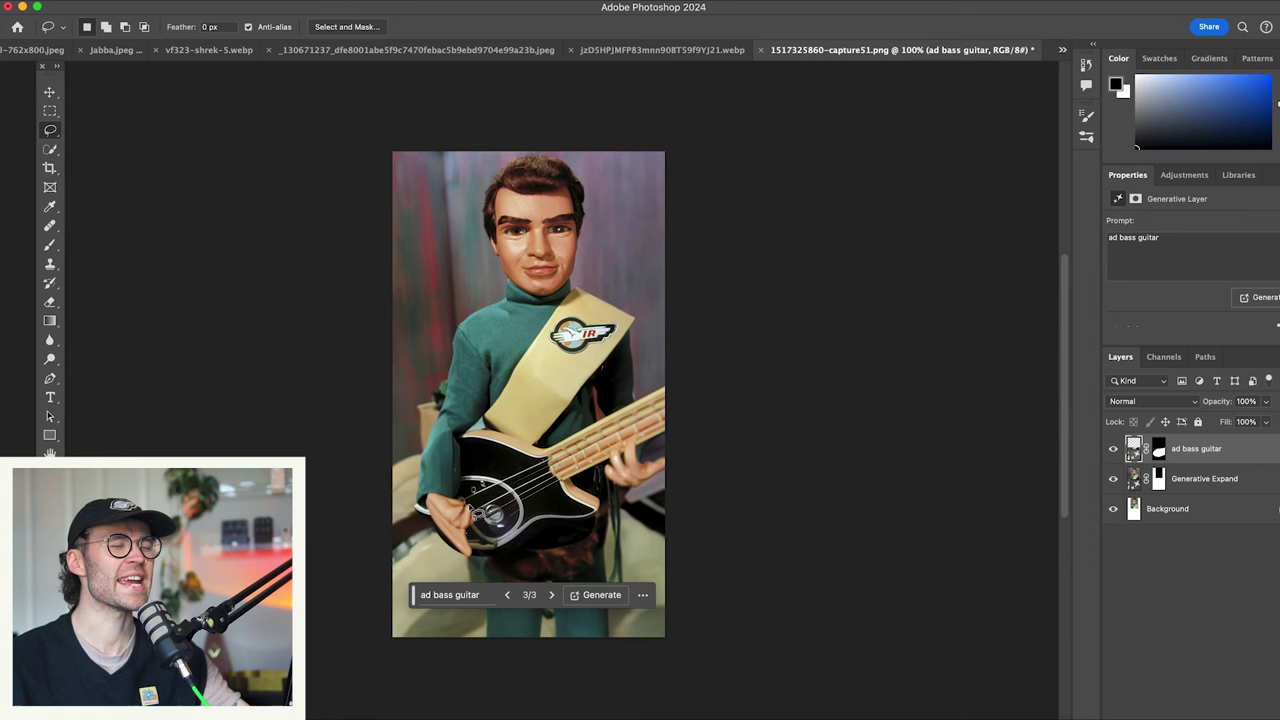
pyautogui.click(598, 594)
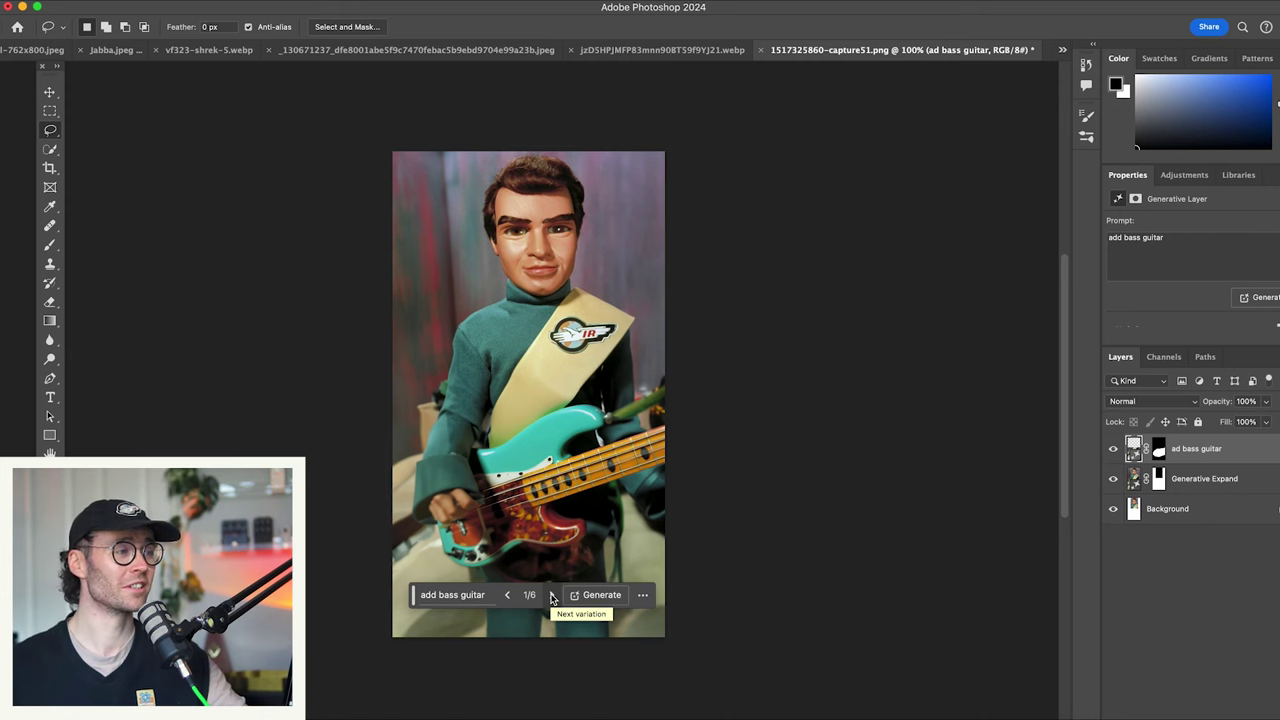
pyautogui.click(551, 596)
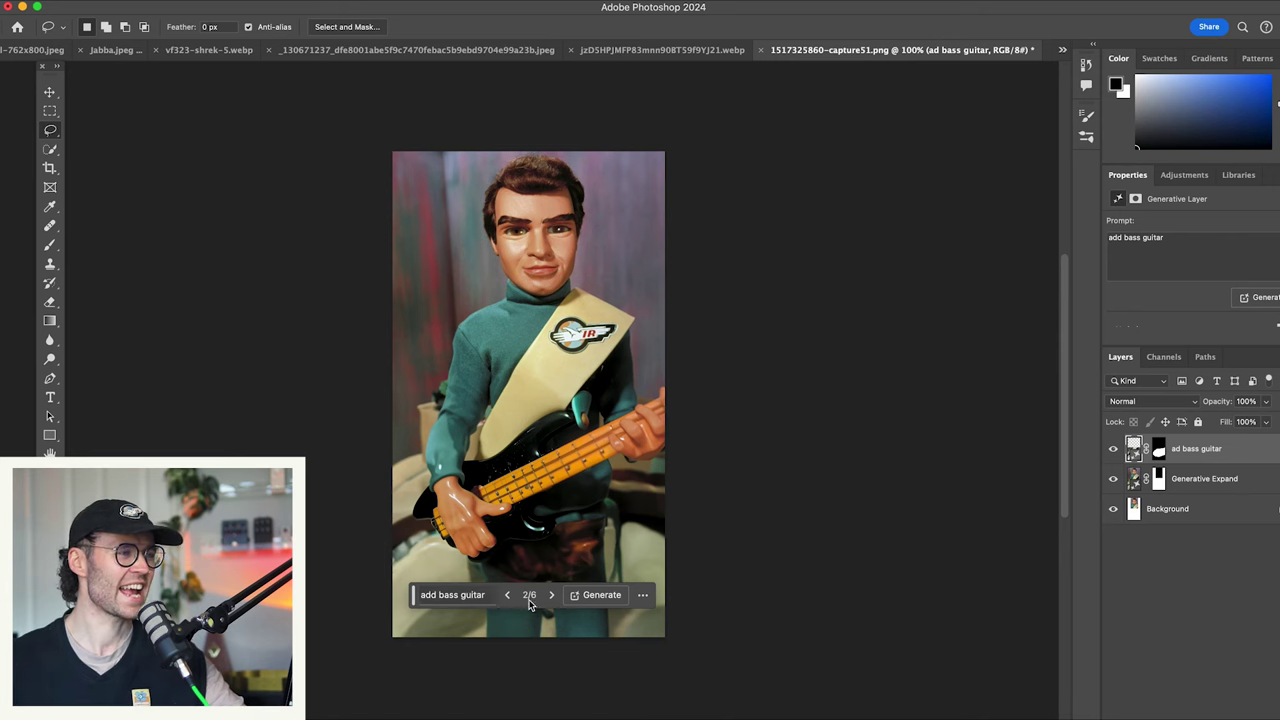
pyautogui.click(551, 595)
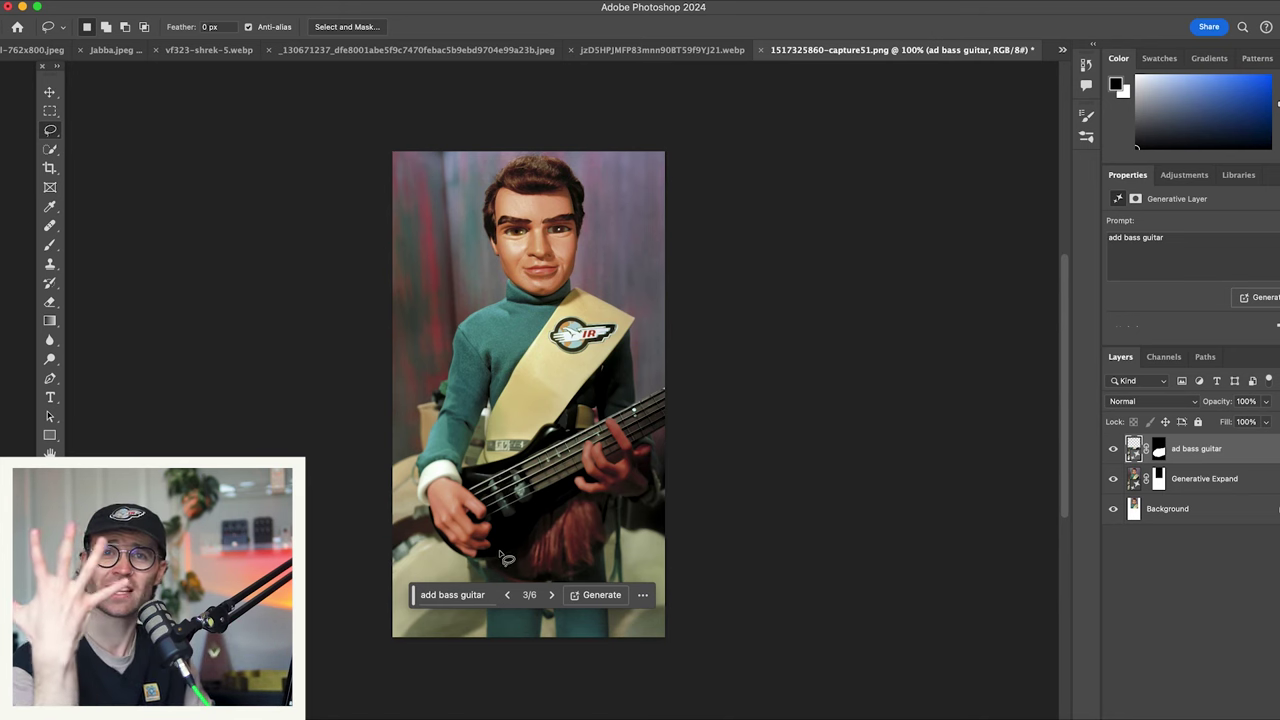
# Regenerate Virgil Tracy's guitar with the prompt "add thunerbird bass guitar" and browse the new variations
pyautogui.click(452, 594)
pyautogui.click(385, 594)
pyautogui.write('thunerbird')
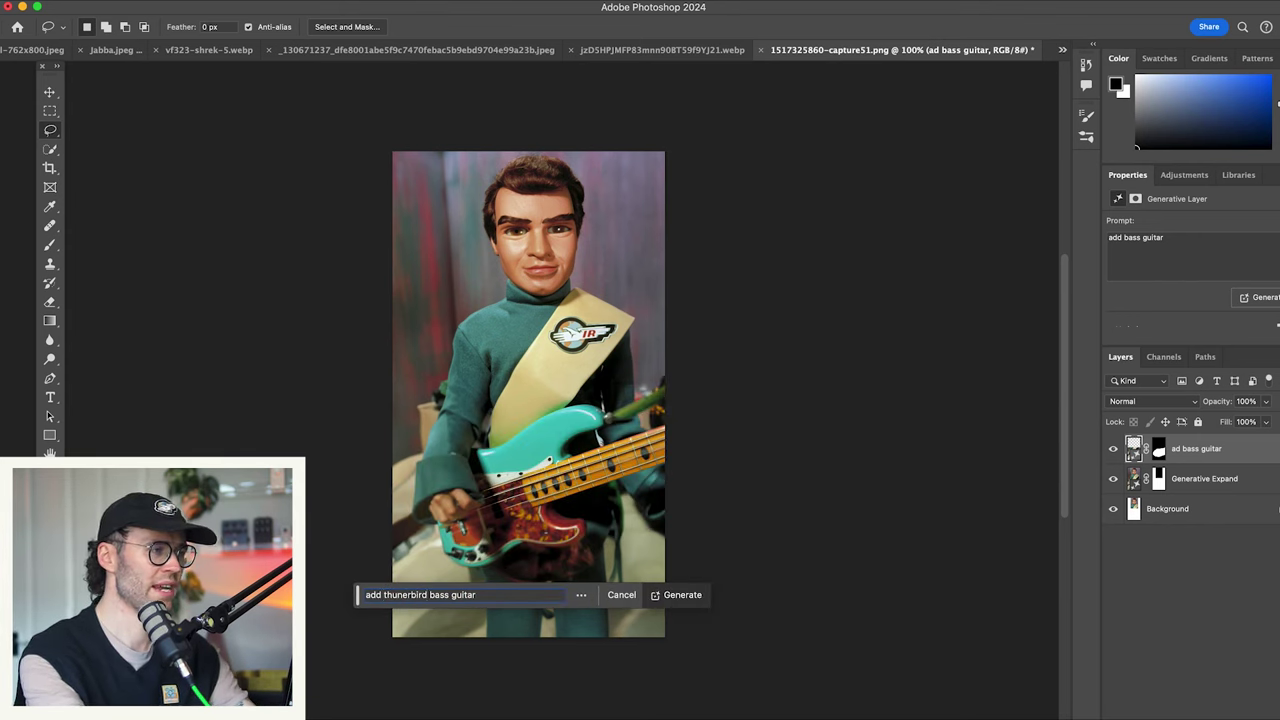
pyautogui.click(680, 597)
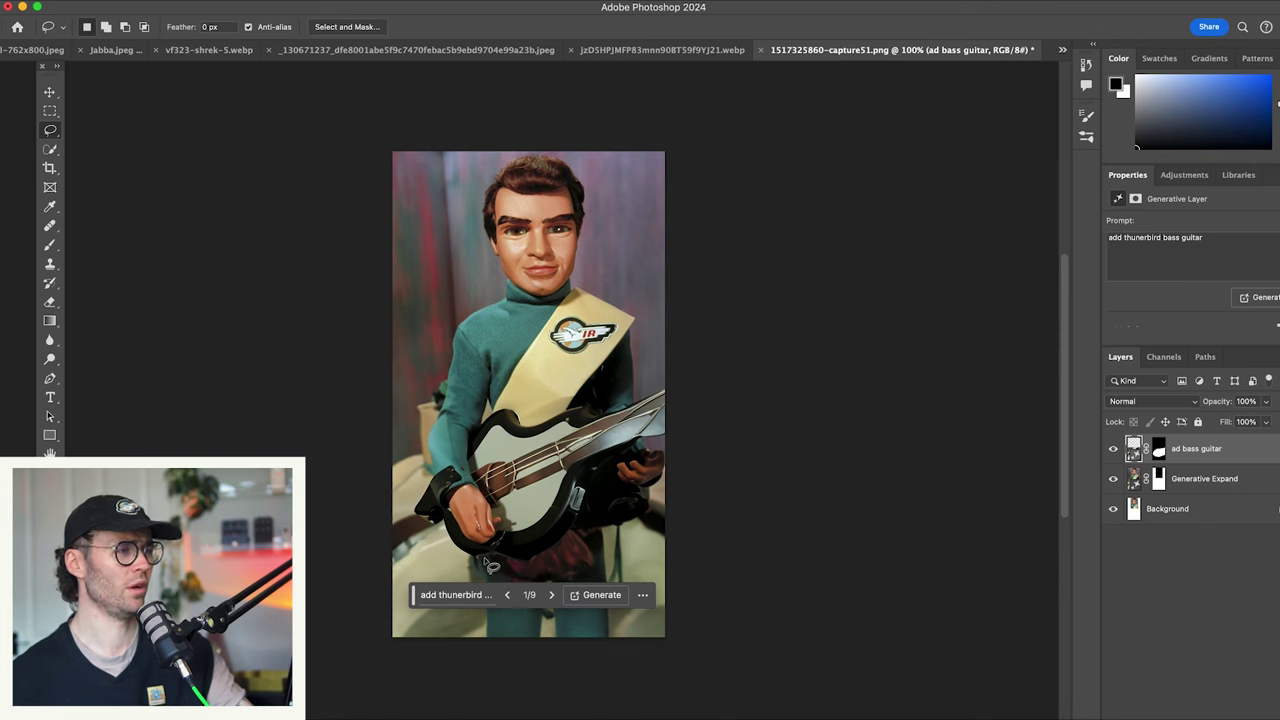
pyautogui.click(552, 598)
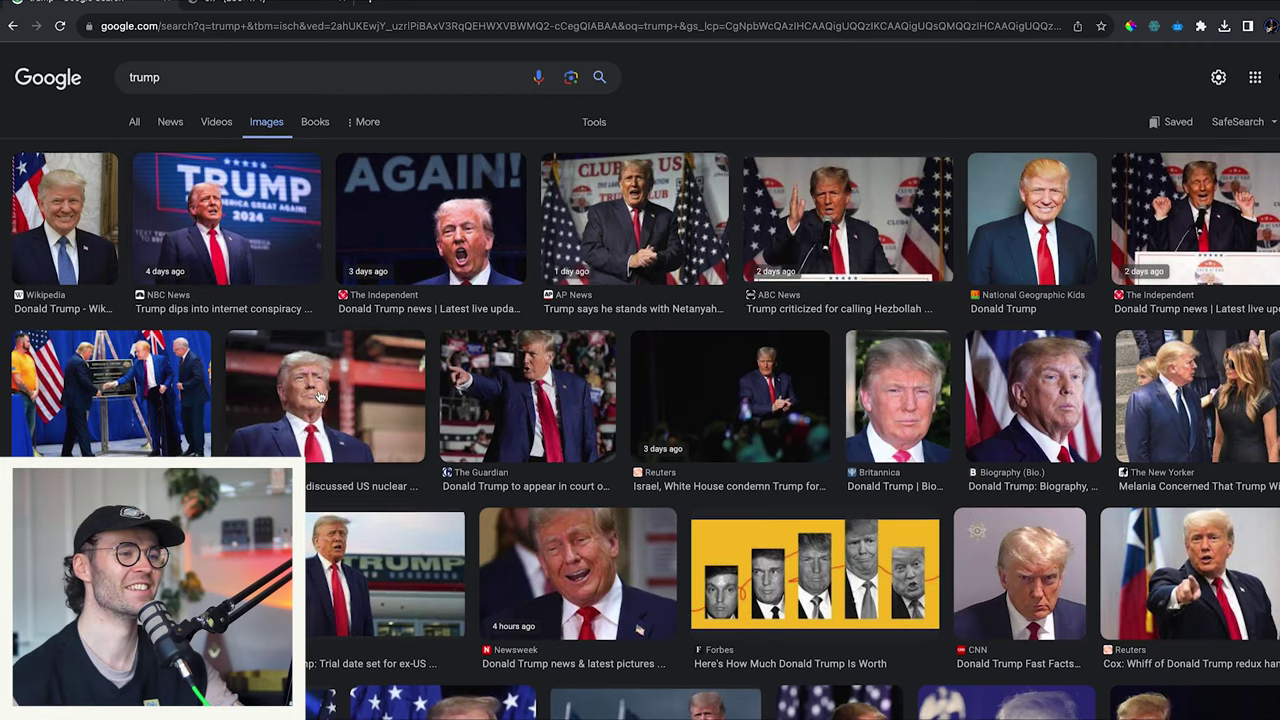
# Browse the Trump image results and save the BBC picture of him pointing
pyautogui.scroll(-1, 320, 397)
pyautogui.scroll(-1, 320, 397)
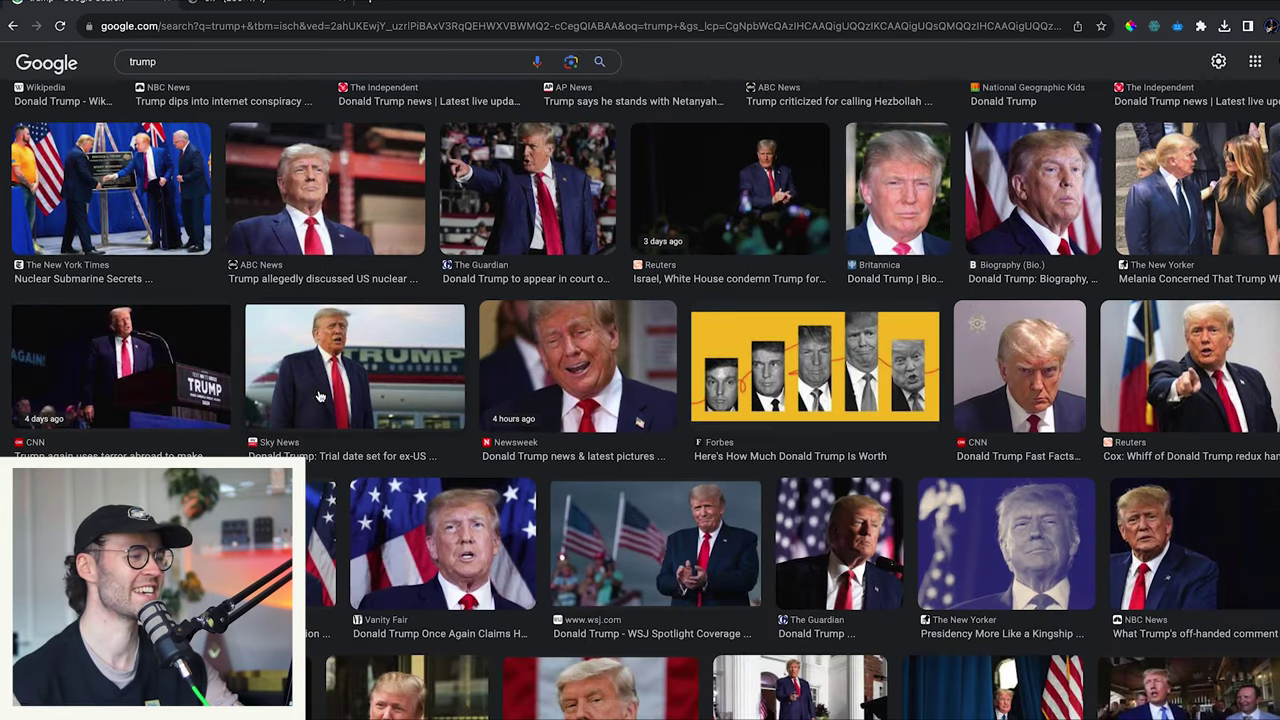
pyautogui.click(403, 439)
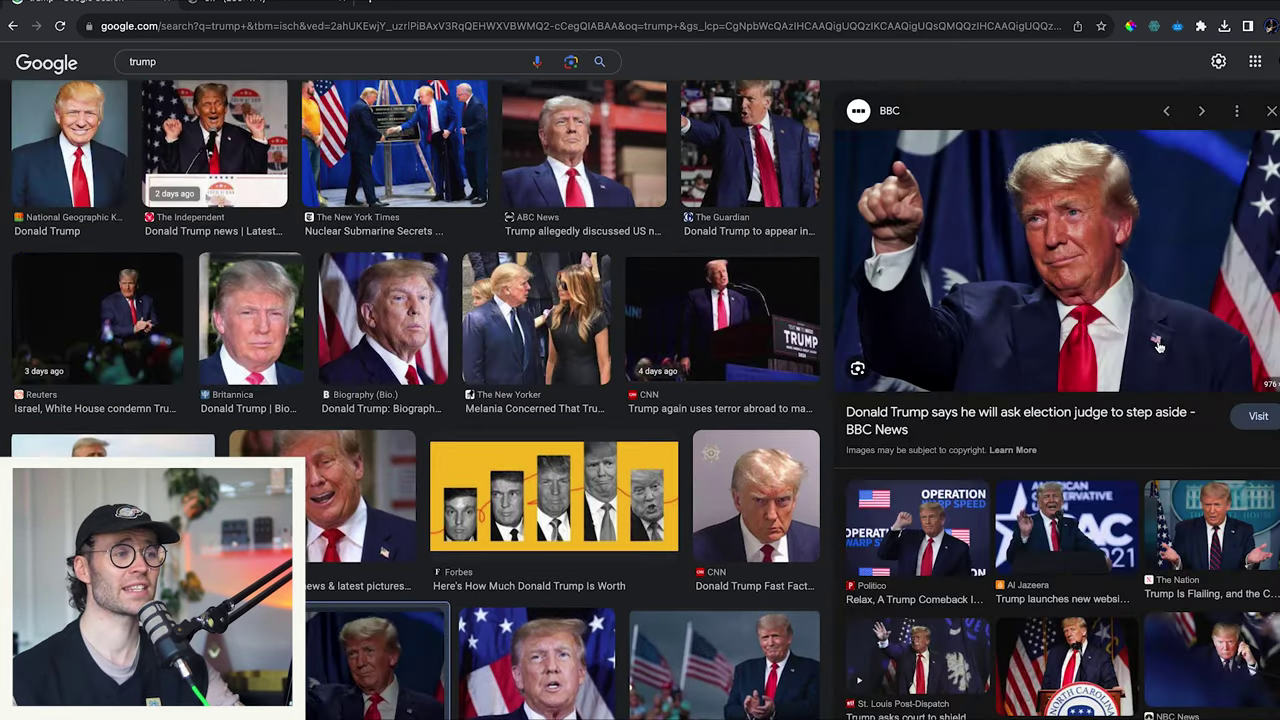
pyautogui.rightClick(978, 340)
pyautogui.click(1024, 488)
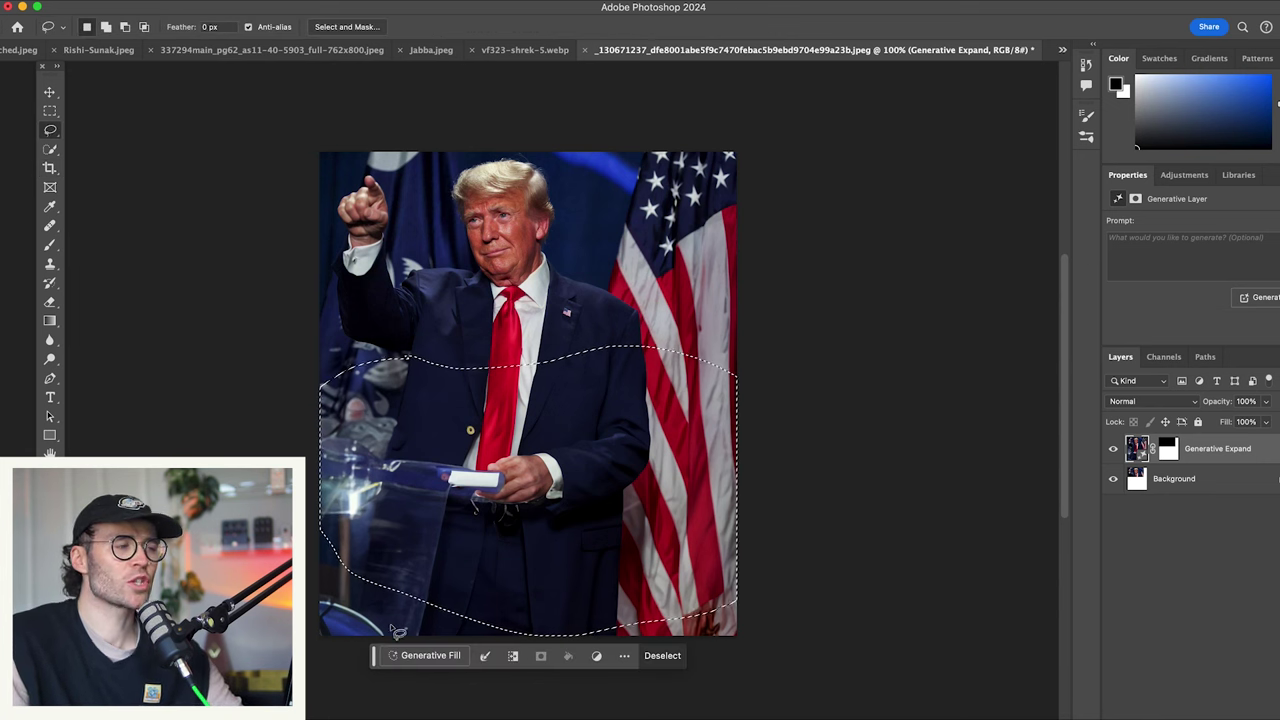
# Fill the selection across Trump's lower torso with the prompt "add bass guitar", compare the variations and keep the second
pyautogui.click(405, 656)
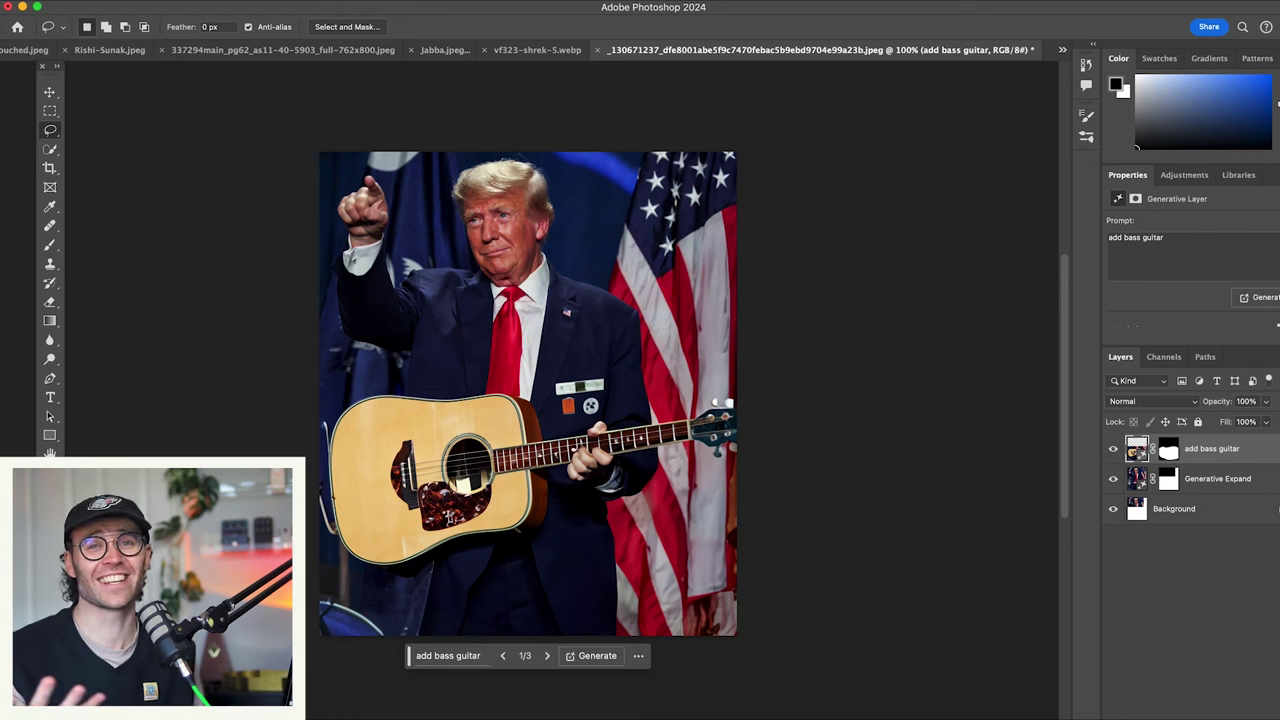
pyautogui.click(547, 656)
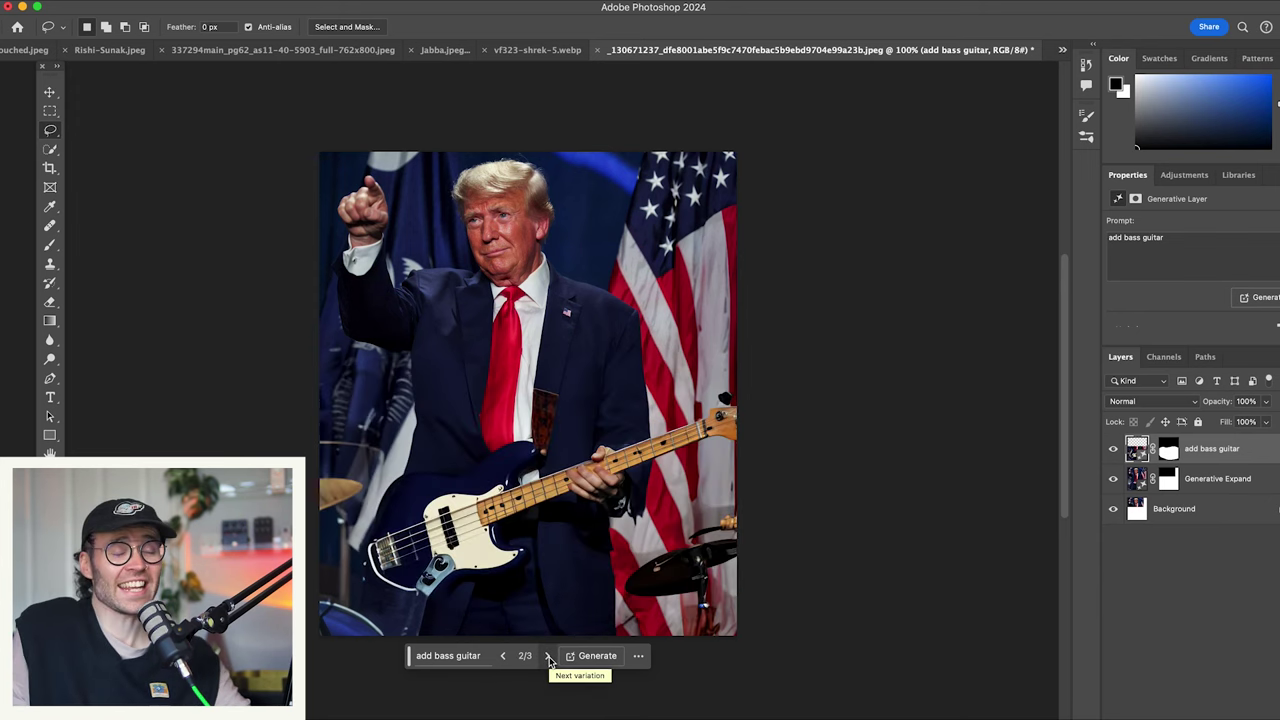
pyautogui.click(548, 657)
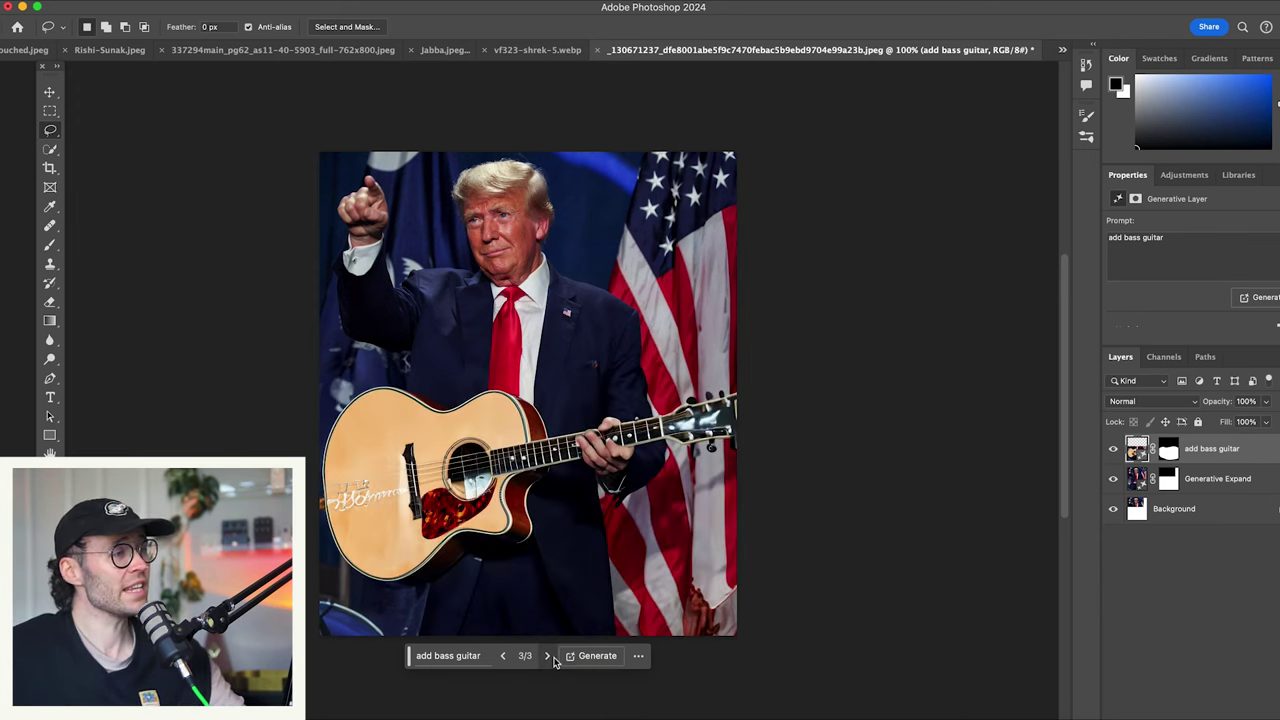
pyautogui.click(548, 656)
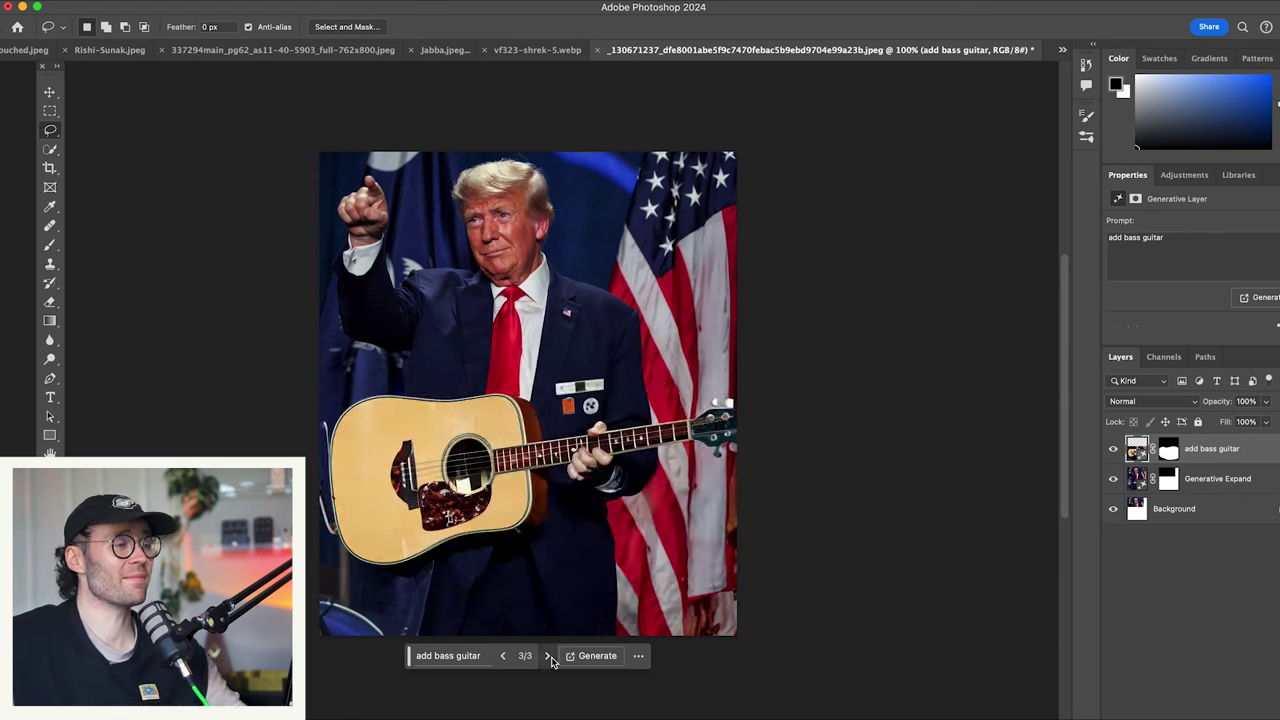
pyautogui.click(548, 656)
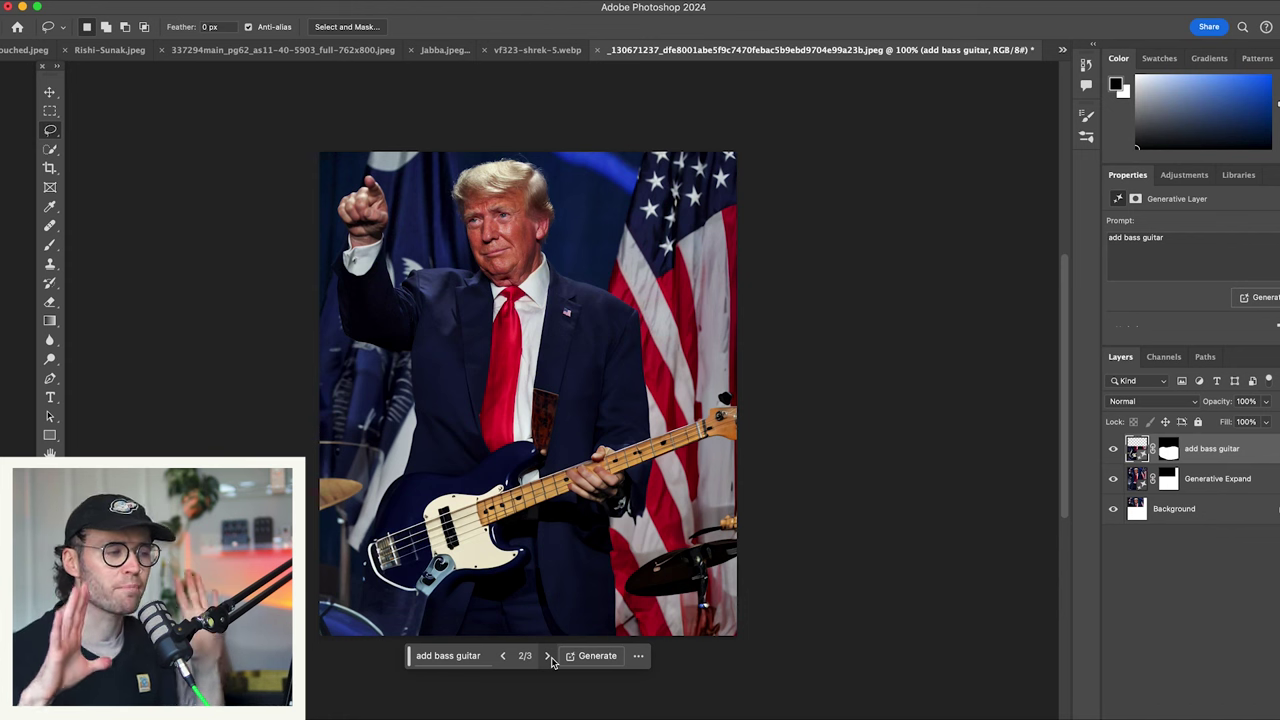
# Export the Trump picture with the added bass guitar
pyautogui.press('super+alt+shift+w')
pyautogui.click(1060, 666)
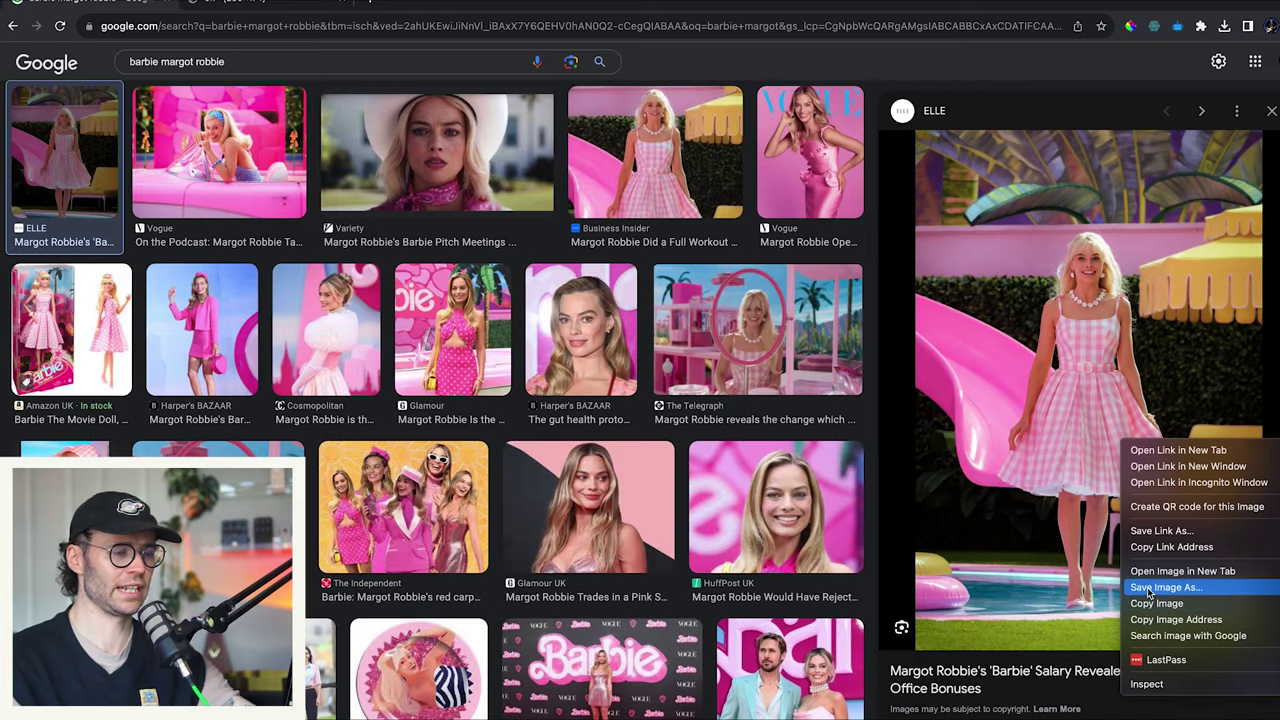
# Save the full-length ELLE Barbie picture, and generatively fill a lasso selection across her skirt and the hedge with the prompt "add bass guitar"
pyautogui.click(1150, 588)
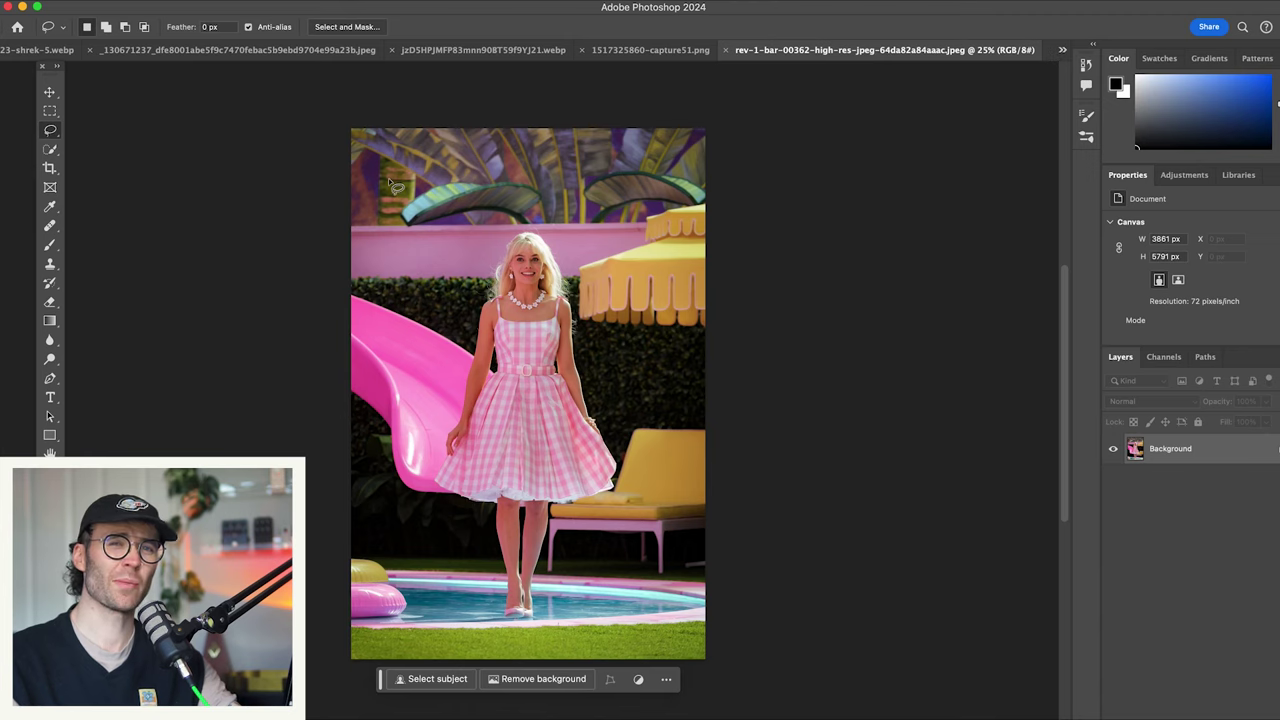
pyautogui.moveTo(460, 375)
pyautogui.mouseDown()
pyautogui.moveTo(520, 385)
pyautogui.moveTo(470, 378)
pyautogui.mouseUp()
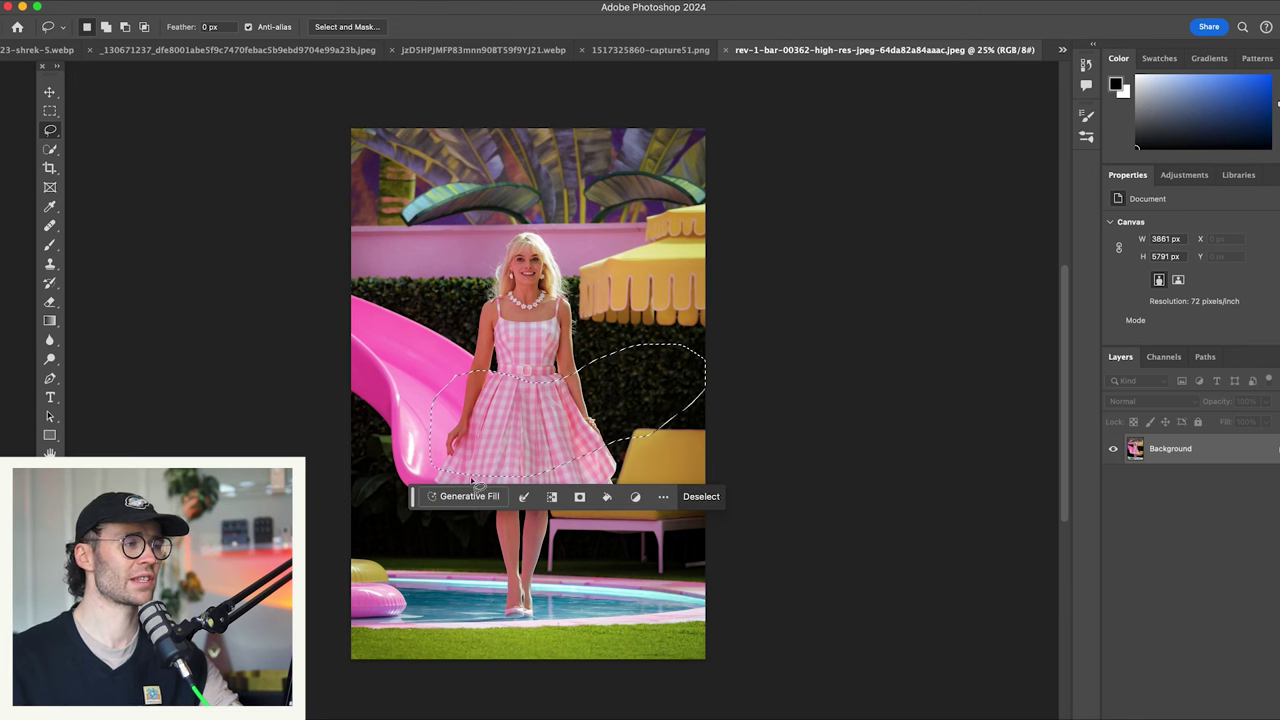
pyautogui.click(468, 497)
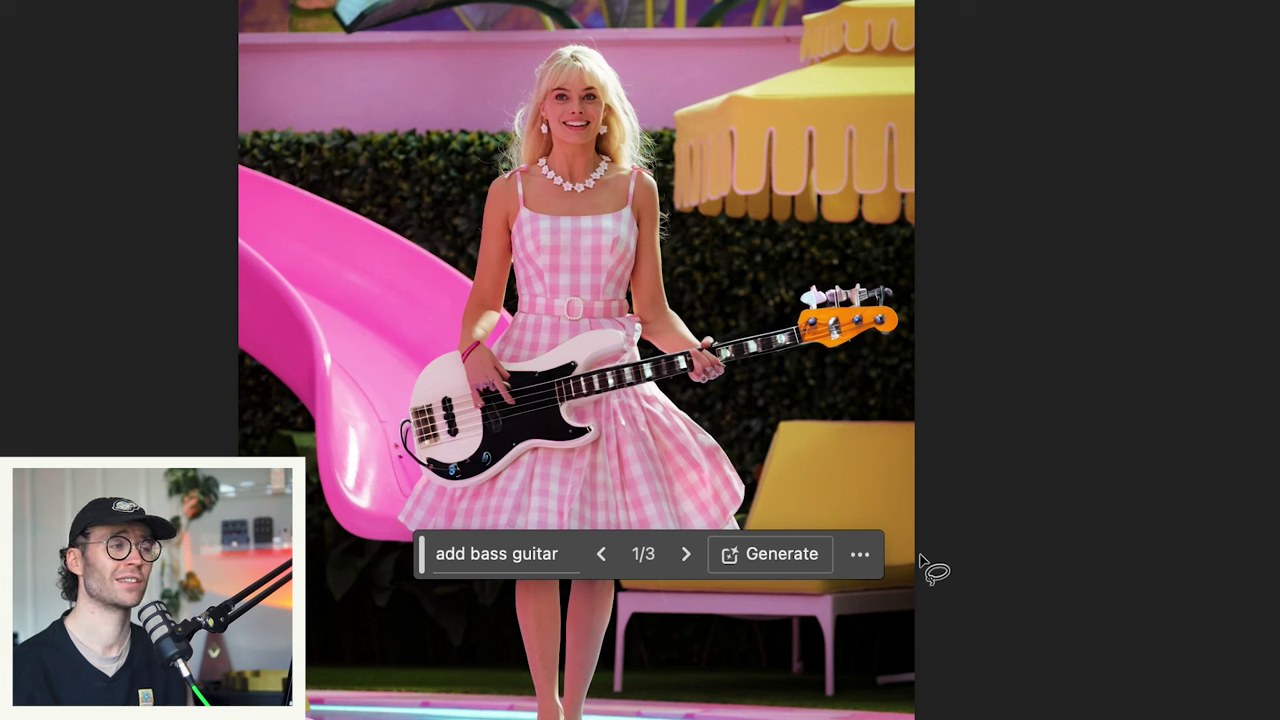
# Compare the three generated bass guitar variations on Barbie, going back to the first before viewing the third
pyautogui.click(686, 554)
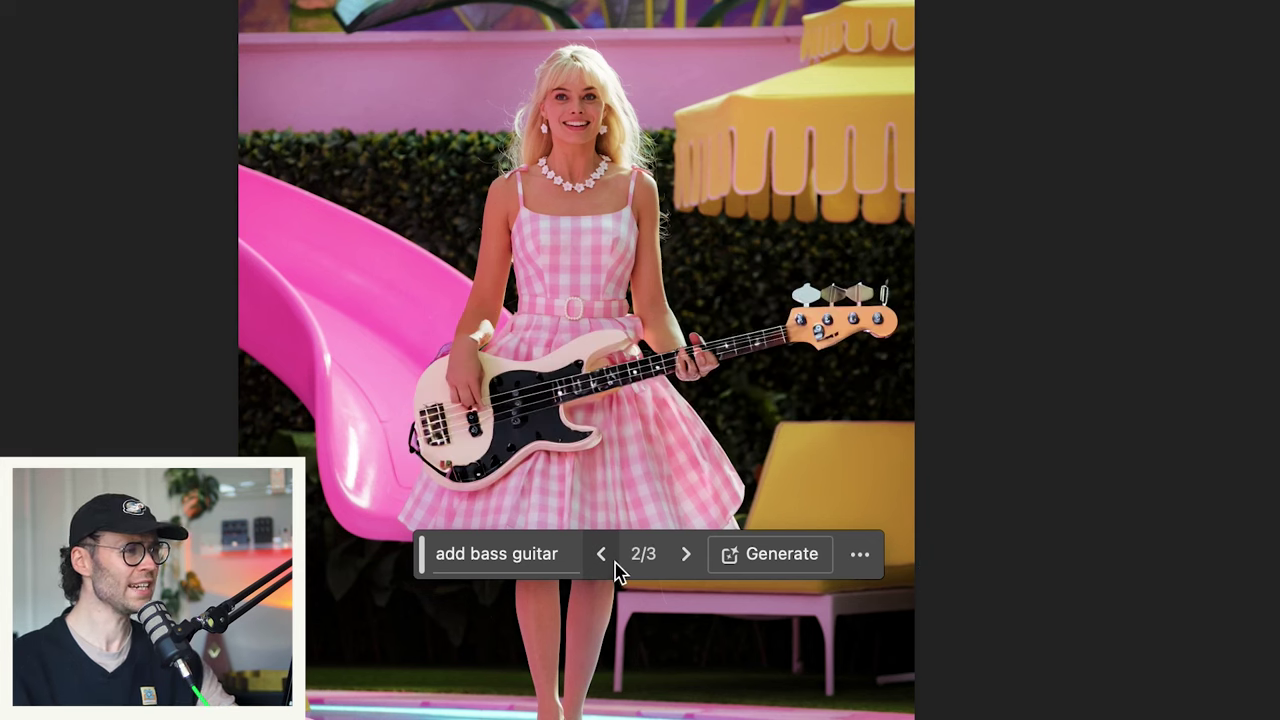
pyautogui.click(601, 554)
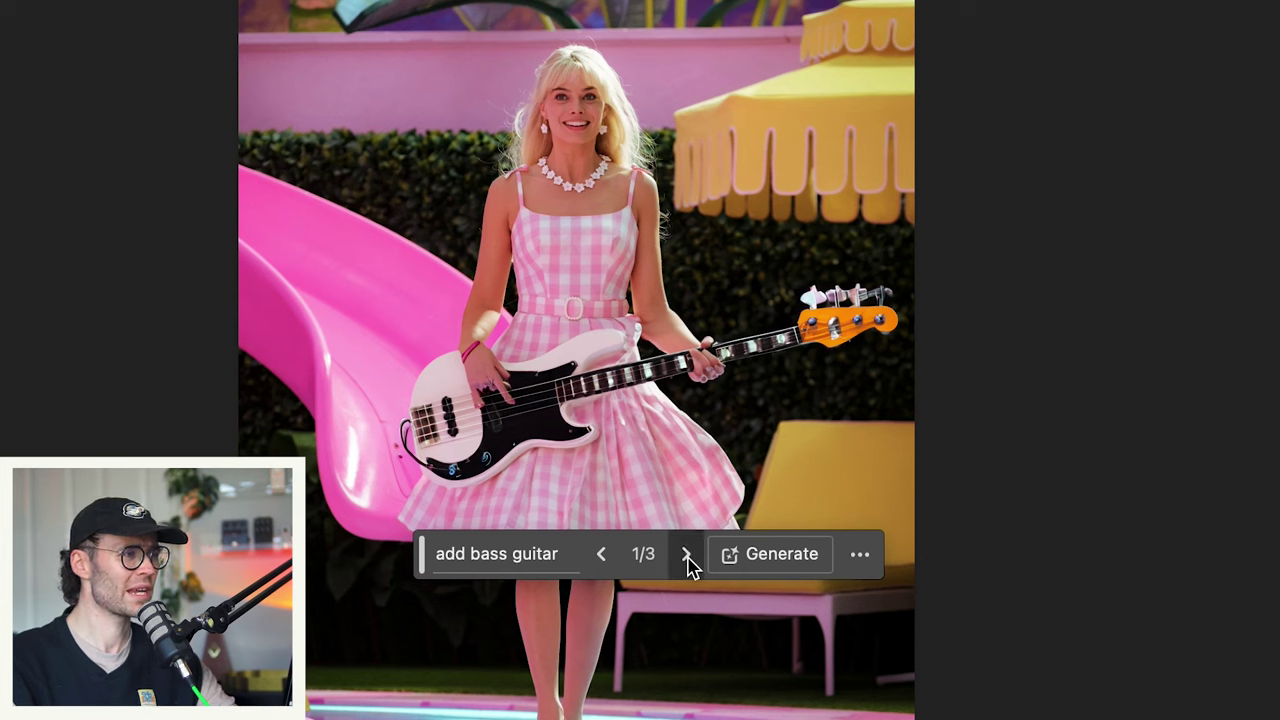
pyautogui.click(686, 560)
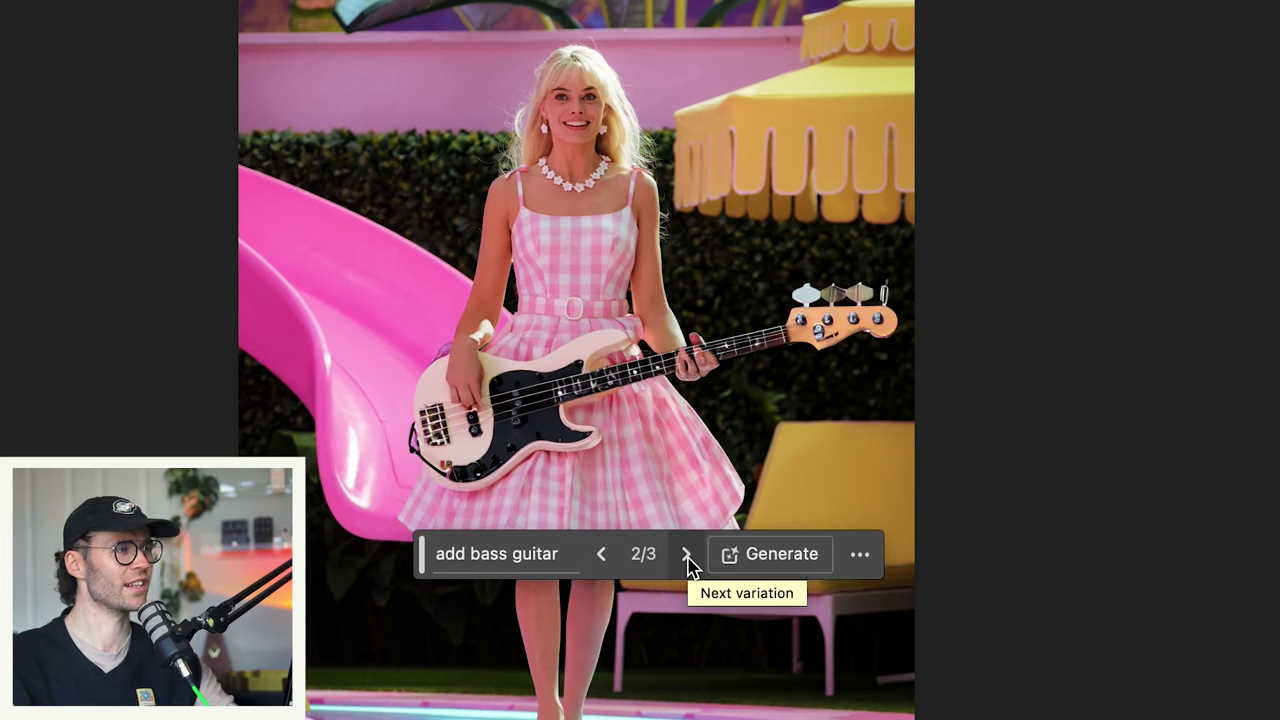
pyautogui.click(688, 562)
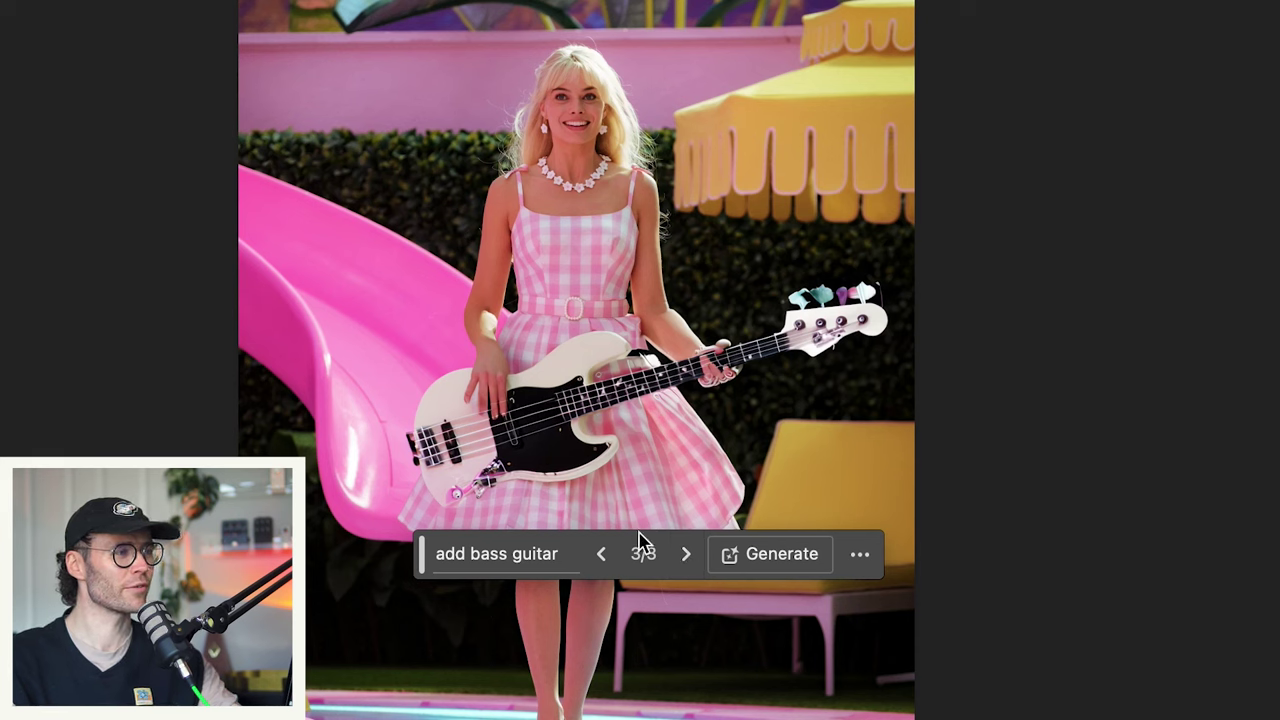
# Regenerate Barbie's guitar with the prompt "add pink bass guitar" and switch to the second new variation
pyautogui.click(500, 553)
pyautogui.click(360, 553)
pyautogui.click(945, 577)
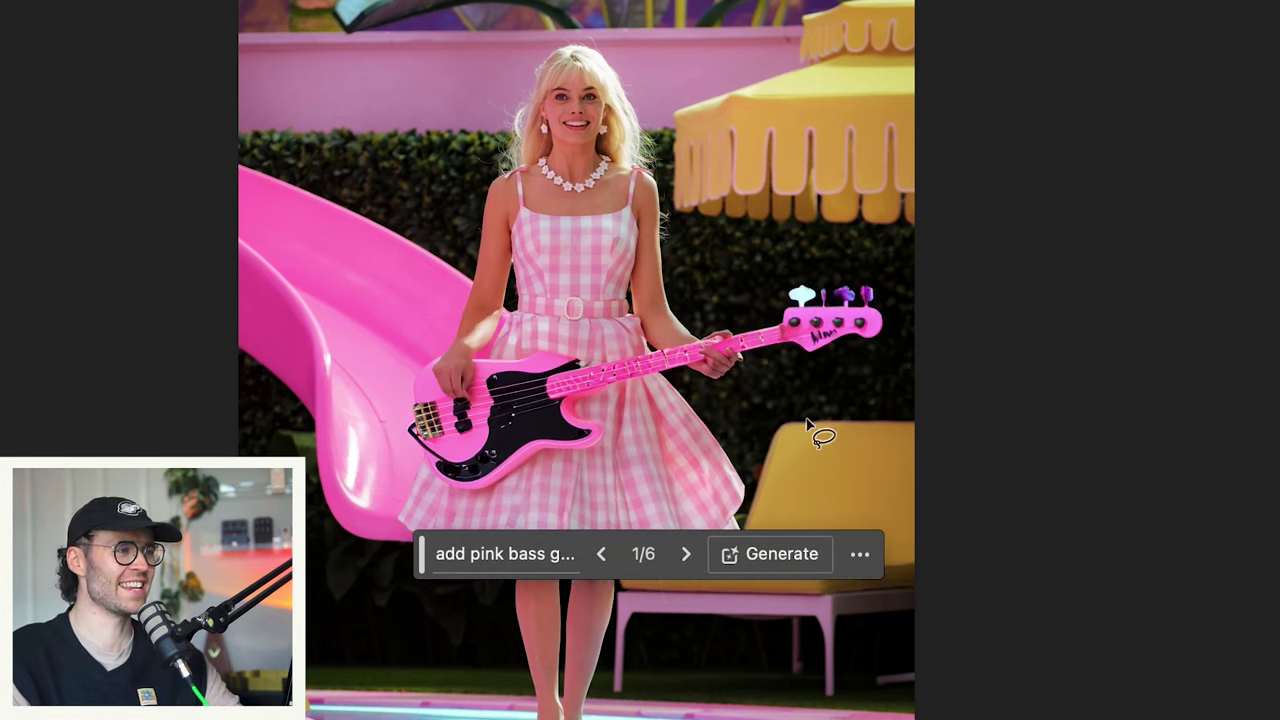
pyautogui.click(687, 555)
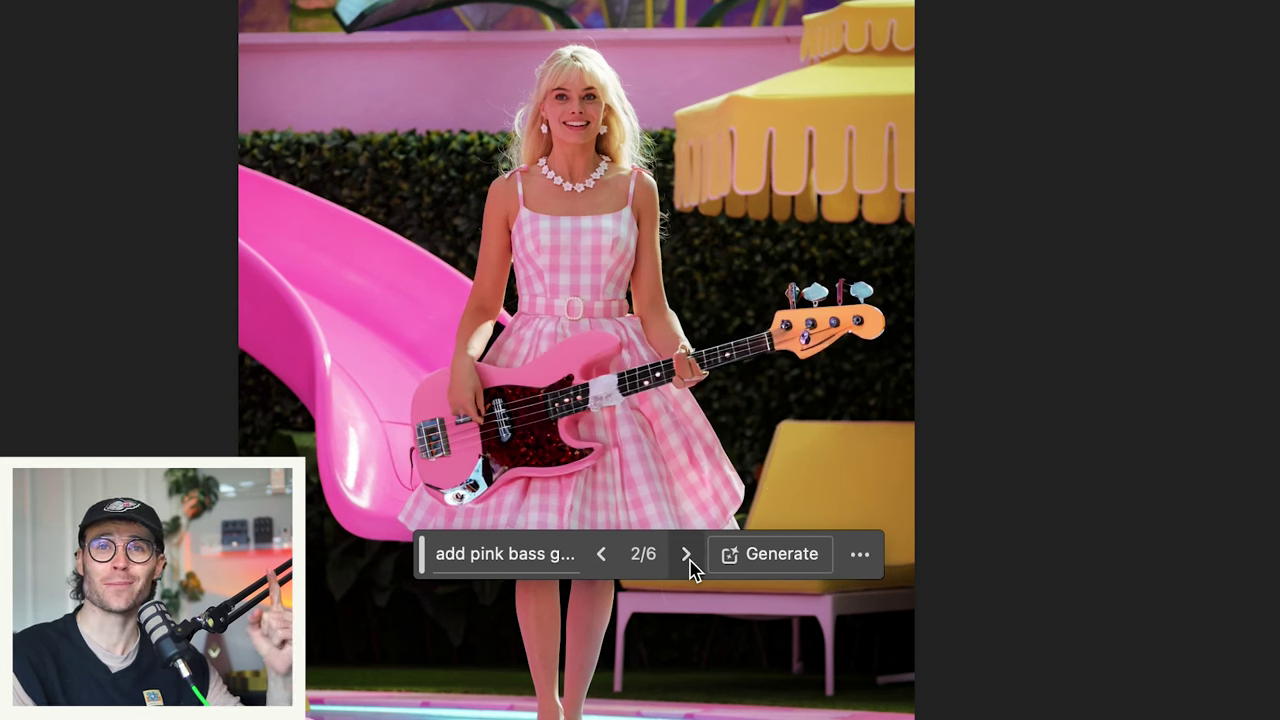